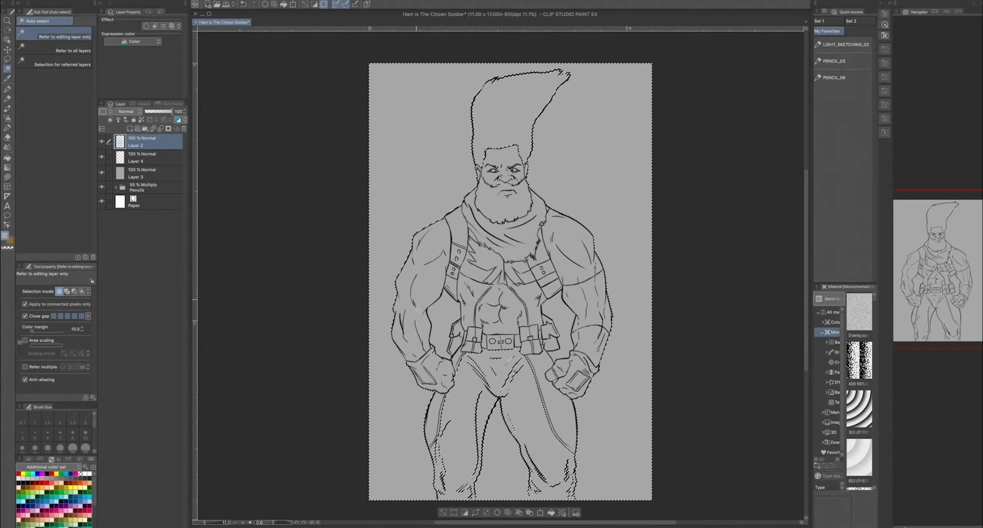
# Clear the existing selection and lasso along the tall hair's right edge, from its tip down toward the forehead
pyautogui.press('m')
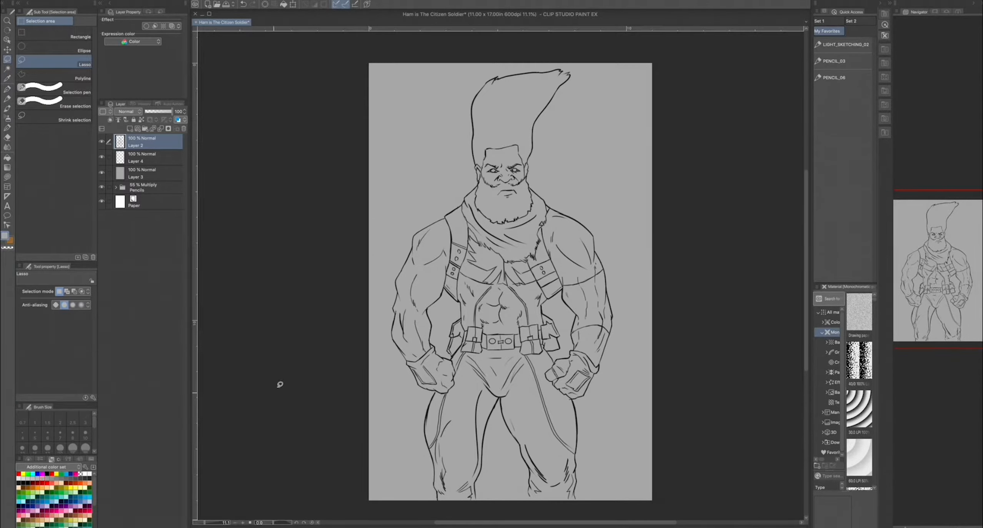
pyautogui.scroll(4, 425, 274)
pyautogui.moveTo(569, 115); pyautogui.dragTo(489, 427)
pyautogui.scroll(3, 645, 184)
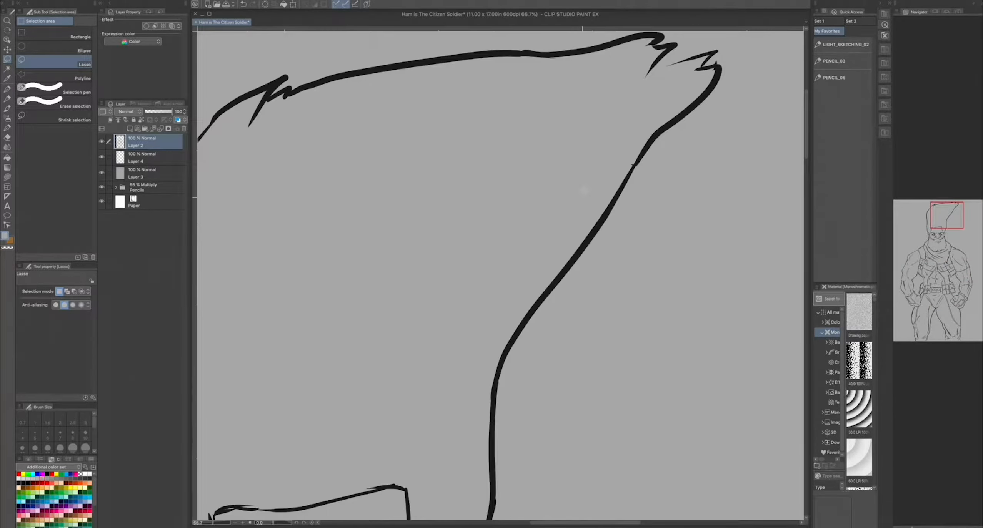
pyautogui.moveTo(583, 192); pyautogui.dragTo(594, 220)
pyautogui.moveTo(727, 95); pyautogui.dragTo(718, 119)
pyautogui.moveTo(641, 201)
pyautogui.mouseDown()
pyautogui.moveTo(511, 396)
pyautogui.moveTo(505, 490)
pyautogui.mouseUp()
pyautogui.moveTo(505, 490)
pyautogui.mouseDown()
pyautogui.moveTo(512, 294)
pyautogui.moveTo(574, 172)
pyautogui.moveTo(309, 306)
pyautogui.moveTo(361, 446)
pyautogui.mouseUp()
pyautogui.press('super+d')
# Extend the lasso selection along the tall hair's left edge up to the jagged notch near its crown
pyautogui.scroll(-3, 466, 417)
pyautogui.moveTo(383, 258)
pyautogui.mouseDown()
pyautogui.moveTo(409, 248)
pyautogui.moveTo(489, 366)
pyautogui.mouseUp()
pyautogui.moveTo(434, 397); pyautogui.dragTo(407, 273)
pyautogui.moveTo(471, 216); pyautogui.dragTo(451, 328)
pyautogui.moveTo(448, 259); pyautogui.dragTo(492, 219)
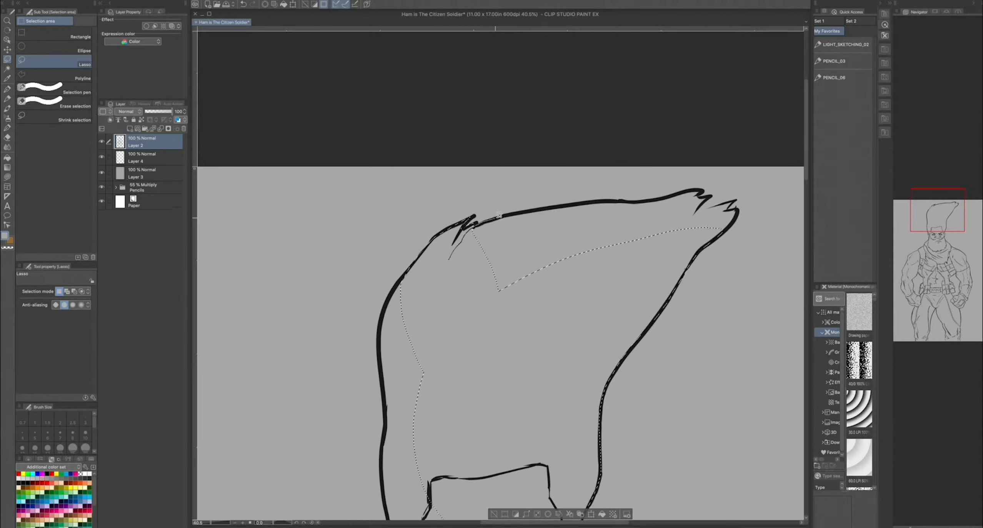
# Add the hair's top, the head, ears and neck to the lasso selection, following the outer line art
pyautogui.moveTo(619, 200)
pyautogui.mouseDown()
pyautogui.moveTo(703, 192)
pyautogui.moveTo(486, 326)
pyautogui.mouseUp()
pyautogui.moveTo(697, 208)
pyautogui.mouseDown()
pyautogui.moveTo(636, 361)
pyautogui.moveTo(587, 430)
pyautogui.mouseUp()
pyautogui.moveTo(355, 418)
pyautogui.mouseDown()
pyautogui.moveTo(556, 174)
pyautogui.moveTo(519, 240)
pyautogui.moveTo(528, 442)
pyautogui.moveTo(622, 466)
pyautogui.mouseUp()
pyautogui.moveTo(523, 238)
pyautogui.mouseDown()
pyautogui.moveTo(518, 282)
pyautogui.moveTo(537, 228)
pyautogui.moveTo(523, 236)
pyautogui.mouseUp()
pyautogui.moveTo(530, 450)
pyautogui.mouseDown()
pyautogui.moveTo(470, 254)
pyautogui.moveTo(477, 283)
pyautogui.moveTo(458, 348)
pyautogui.moveTo(401, 411)
pyautogui.moveTo(526, 458)
pyautogui.moveTo(626, 271)
pyautogui.mouseUp()
pyautogui.moveTo(631, 265); pyautogui.dragTo(585, 204)
pyautogui.moveTo(605, 165)
pyautogui.mouseDown()
pyautogui.moveTo(610, 242)
pyautogui.moveTo(659, 311)
pyautogui.moveTo(478, 366)
pyautogui.moveTo(349, 259)
pyautogui.mouseUp()
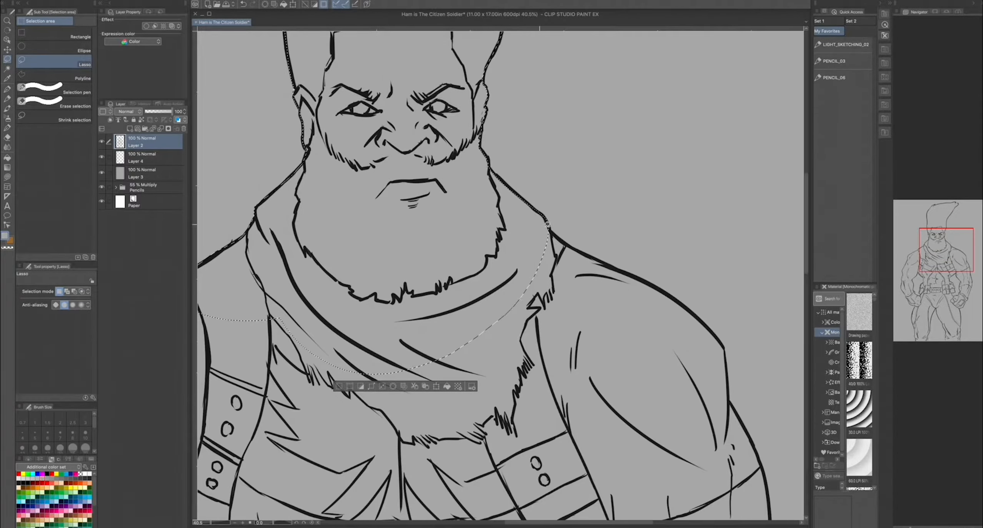
# Add the chest area and the shoulder and upper arm on the viewer's right to the selection
pyautogui.moveTo(539, 217)
pyautogui.mouseDown()
pyautogui.moveTo(648, 281)
pyautogui.moveTo(715, 331)
pyautogui.moveTo(729, 362)
pyautogui.mouseUp()
pyautogui.moveTo(759, 456); pyautogui.dragTo(506, 225)
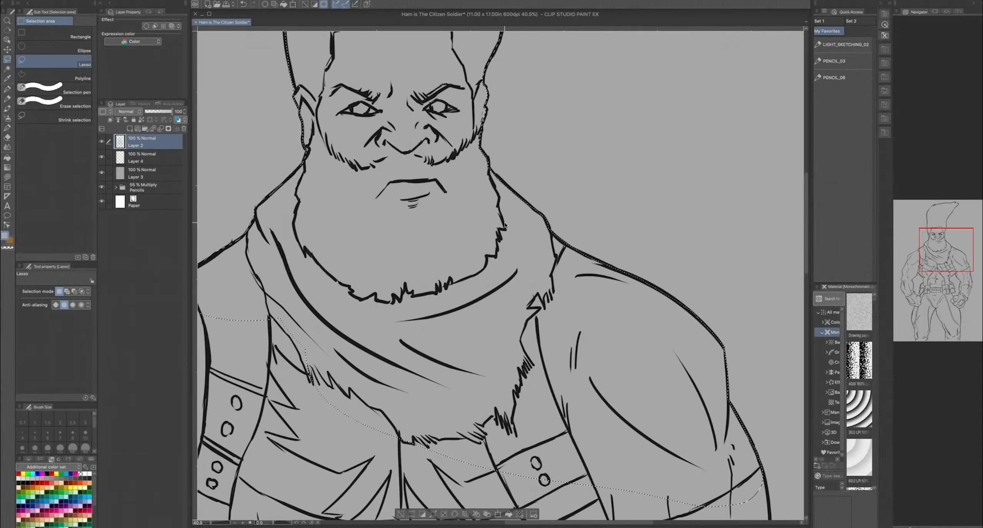
pyautogui.moveTo(511, 459); pyautogui.dragTo(373, 234)
pyautogui.moveTo(386, 430); pyautogui.dragTo(392, 364)
pyautogui.moveTo(617, 168); pyautogui.dragTo(631, 187)
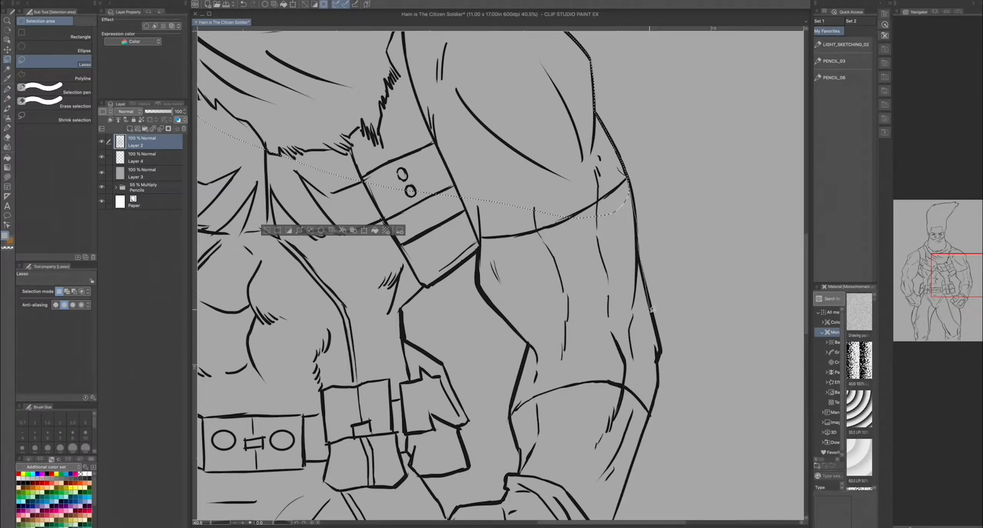
# Add the elbow and forearm on the viewer's right to the selection, tracing both edges down to the wrist
pyautogui.moveTo(653, 403)
pyautogui.mouseDown()
pyautogui.moveTo(477, 285)
pyautogui.moveTo(470, 194)
pyautogui.mouseUp()
pyautogui.moveTo(523, 357); pyautogui.dragTo(575, 193)
pyautogui.moveTo(581, 155)
pyautogui.mouseDown()
pyautogui.moveTo(564, 241)
pyautogui.moveTo(574, 287)
pyautogui.moveTo(647, 365)
pyautogui.moveTo(676, 330)
pyautogui.moveTo(710, 216)
pyautogui.mouseUp()
pyautogui.moveTo(658, 343)
pyautogui.mouseDown()
pyautogui.moveTo(645, 393)
pyautogui.moveTo(656, 335)
pyautogui.mouseUp()
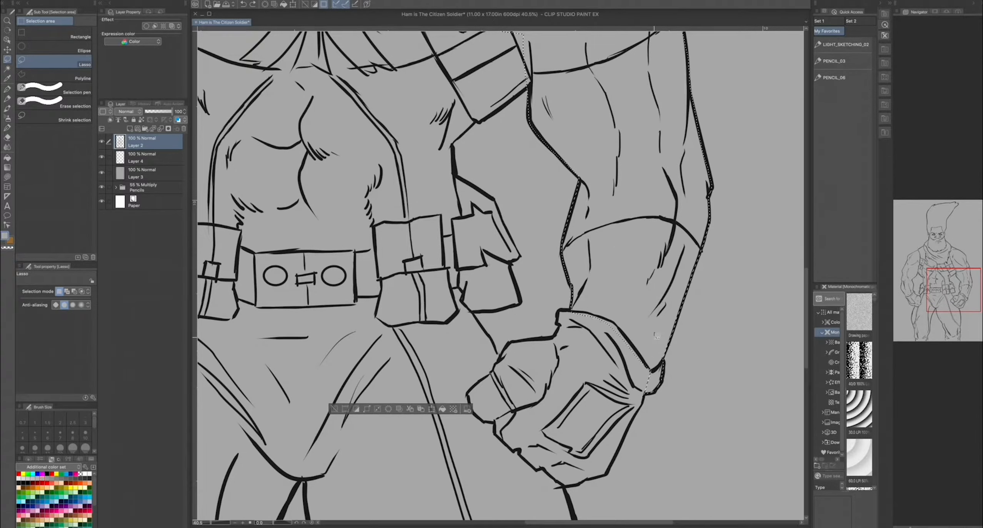
# Add the right-hand fist, belt pouches and torso side to the selection, leaving the gap beside the arm unselected
pyautogui.moveTo(589, 478)
pyautogui.mouseDown()
pyautogui.moveTo(528, 340)
pyautogui.moveTo(636, 297)
pyautogui.mouseUp()
pyautogui.moveTo(545, 72)
pyautogui.mouseDown()
pyautogui.moveTo(467, 128)
pyautogui.moveTo(464, 178)
pyautogui.moveTo(503, 216)
pyautogui.mouseUp()
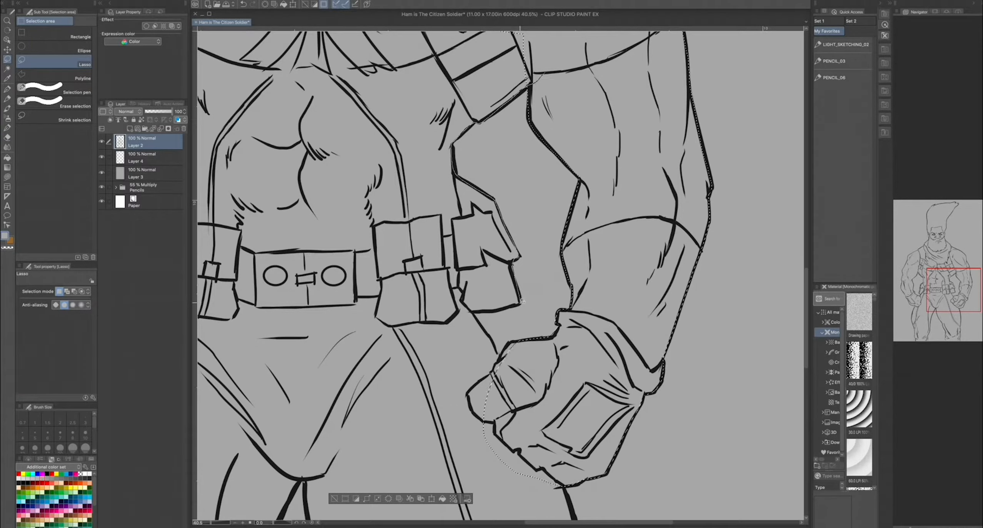
pyautogui.moveTo(522, 300)
pyautogui.mouseDown()
pyautogui.moveTo(499, 352)
pyautogui.moveTo(553, 71)
pyautogui.mouseUp()
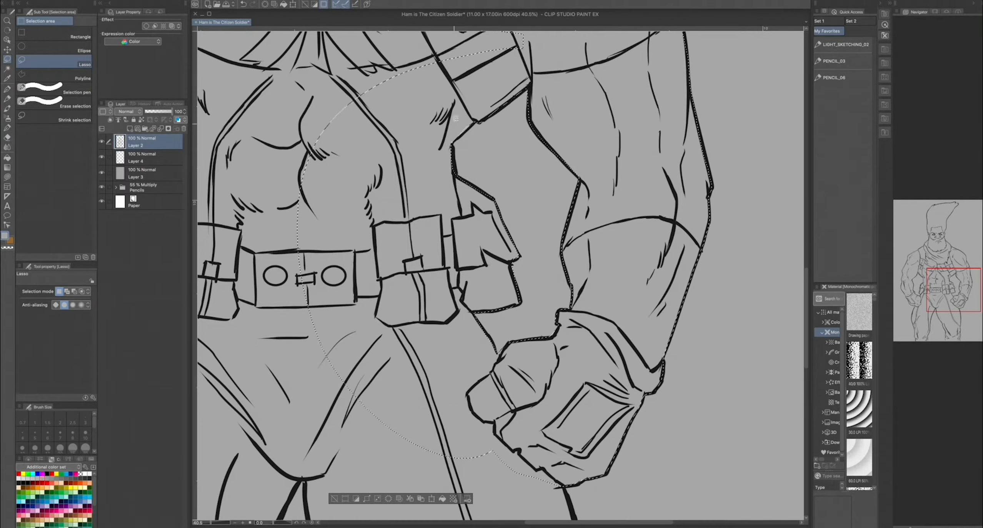
# Add the hips and the leg on the viewer's right to the selection, tracing the outer and inner thigh
pyautogui.scroll(-8, 446, 288)
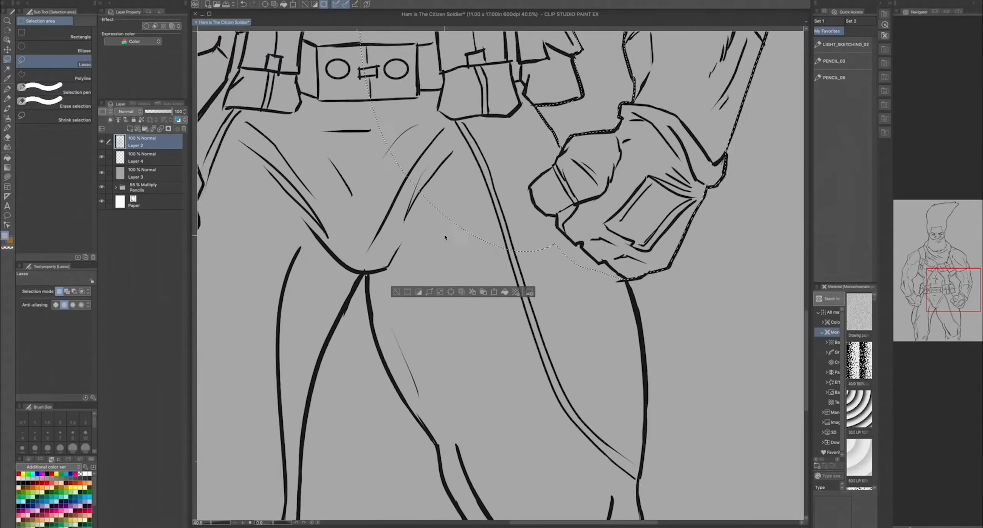
pyautogui.moveTo(610, 420)
pyautogui.mouseDown()
pyautogui.moveTo(518, 486)
pyautogui.moveTo(388, 308)
pyautogui.moveTo(348, 75)
pyautogui.mouseUp()
pyautogui.scroll(-3, 456, 336)
pyautogui.moveTo(464, 288)
pyautogui.mouseDown()
pyautogui.moveTo(469, 370)
pyautogui.moveTo(495, 422)
pyautogui.moveTo(633, 410)
pyautogui.mouseUp()
pyautogui.moveTo(347, 84); pyautogui.dragTo(501, 374)
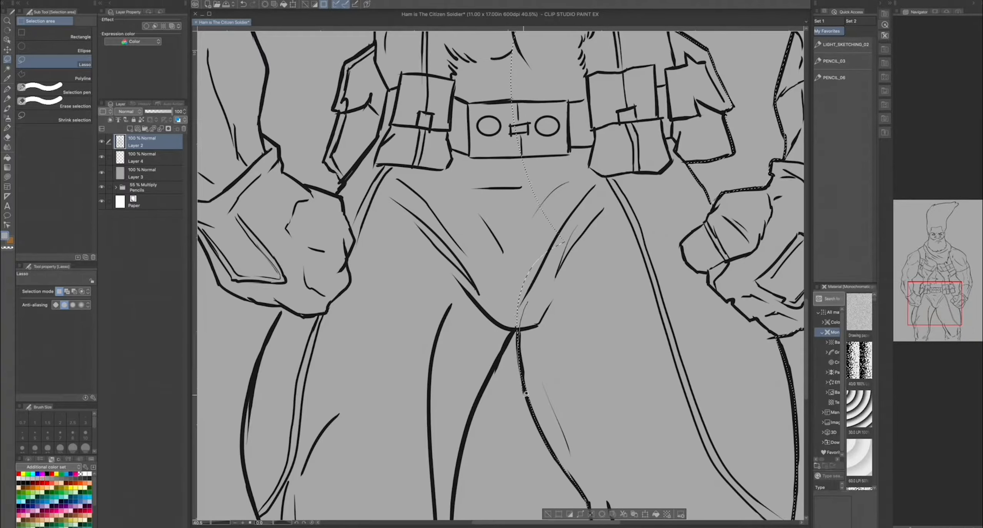
# Add the leg, fist and gauntlet on the viewer's left to the lasso selection
pyautogui.moveTo(517, 329)
pyautogui.mouseDown()
pyautogui.moveTo(379, 181)
pyautogui.moveTo(521, 321)
pyautogui.moveTo(466, 426)
pyautogui.moveTo(430, 252)
pyautogui.mouseUp()
pyautogui.moveTo(348, 482)
pyautogui.mouseDown()
pyautogui.moveTo(478, 168)
pyautogui.moveTo(485, 274)
pyautogui.mouseUp()
pyautogui.moveTo(584, 273)
pyautogui.mouseDown()
pyautogui.moveTo(561, 431)
pyautogui.moveTo(423, 475)
pyautogui.moveTo(401, 338)
pyautogui.moveTo(573, 194)
pyautogui.moveTo(583, 239)
pyautogui.mouseUp()
pyautogui.moveTo(391, 173)
pyautogui.mouseDown()
pyautogui.moveTo(484, 470)
pyautogui.moveTo(486, 390)
pyautogui.mouseUp()
pyautogui.moveTo(424, 318)
pyautogui.mouseDown()
pyautogui.moveTo(567, 278)
pyautogui.moveTo(505, 466)
pyautogui.mouseUp()
pyautogui.moveTo(539, 223); pyautogui.dragTo(524, 362)
pyautogui.moveTo(598, 258); pyautogui.dragTo(573, 278)
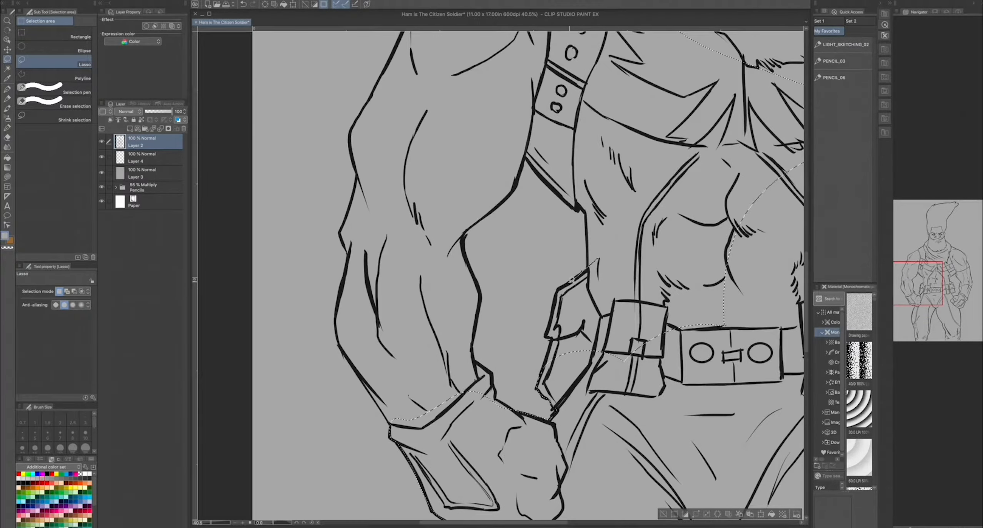
# Add the left-hand belt pouch, waist side and forearm to the selection, leaving the gap beside the torso unselected
pyautogui.moveTo(547, 337)
pyautogui.mouseDown()
pyautogui.moveTo(554, 385)
pyautogui.moveTo(723, 344)
pyautogui.mouseUp()
pyautogui.moveTo(595, 288)
pyautogui.mouseDown()
pyautogui.moveTo(663, 119)
pyautogui.moveTo(765, 188)
pyautogui.mouseUp()
pyautogui.moveTo(470, 257)
pyautogui.mouseDown()
pyautogui.moveTo(368, 388)
pyautogui.moveTo(485, 438)
pyautogui.mouseUp()
pyautogui.moveTo(410, 161); pyautogui.dragTo(589, 268)
pyautogui.moveTo(589, 116)
pyautogui.mouseDown()
pyautogui.moveTo(538, 222)
pyautogui.moveTo(525, 322)
pyautogui.mouseUp()
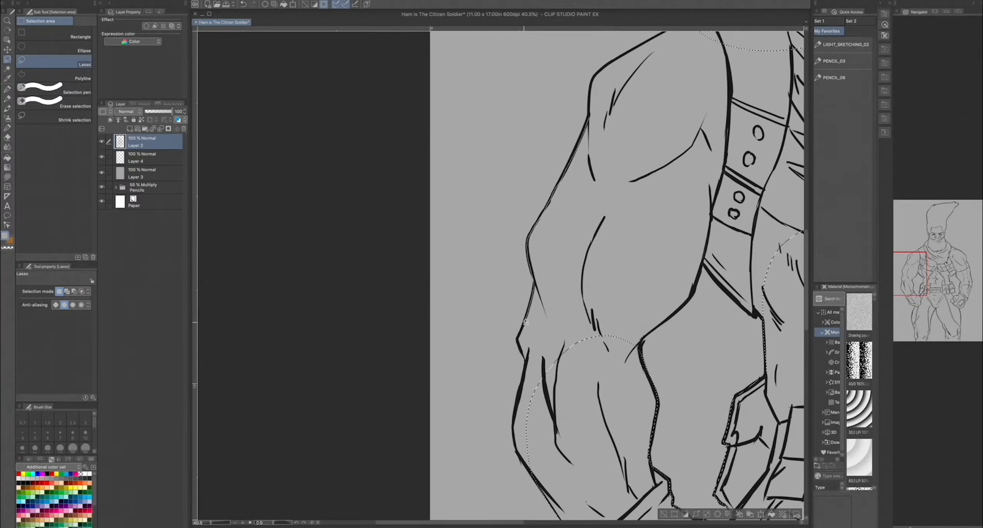
# Complete the figure's silhouette selection with the outer arm, shoulder and remaining chest areas on the viewer's left
pyautogui.moveTo(515, 416); pyautogui.dragTo(589, 119)
pyautogui.moveTo(774, 333)
pyautogui.mouseDown()
pyautogui.moveTo(718, 279)
pyautogui.moveTo(675, 314)
pyautogui.moveTo(736, 179)
pyautogui.moveTo(783, 261)
pyautogui.mouseUp()
pyautogui.moveTo(631, 296); pyautogui.dragTo(537, 472)
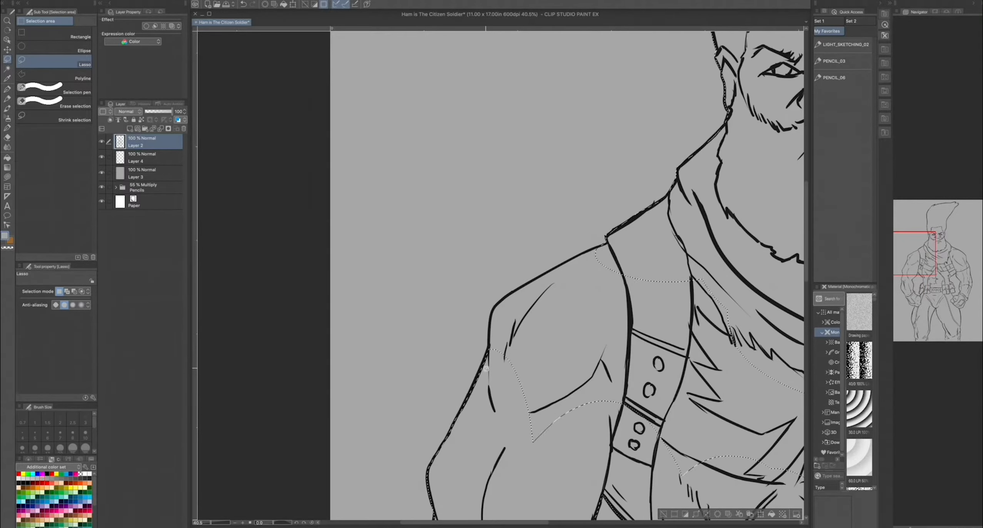
pyautogui.moveTo(489, 355)
pyautogui.mouseDown()
pyautogui.moveTo(533, 280)
pyautogui.moveTo(622, 411)
pyautogui.moveTo(500, 446)
pyautogui.mouseUp()
pyautogui.moveTo(692, 494); pyautogui.dragTo(404, 373)
pyautogui.moveTo(476, 453)
pyautogui.mouseDown()
pyautogui.moveTo(463, 149)
pyautogui.moveTo(403, 416)
pyautogui.mouseUp()
# Hide the line art, fill the selected silhouette with dark gray on Layer 4, and show the line art again
pyautogui.scroll(-5, 477, 270)
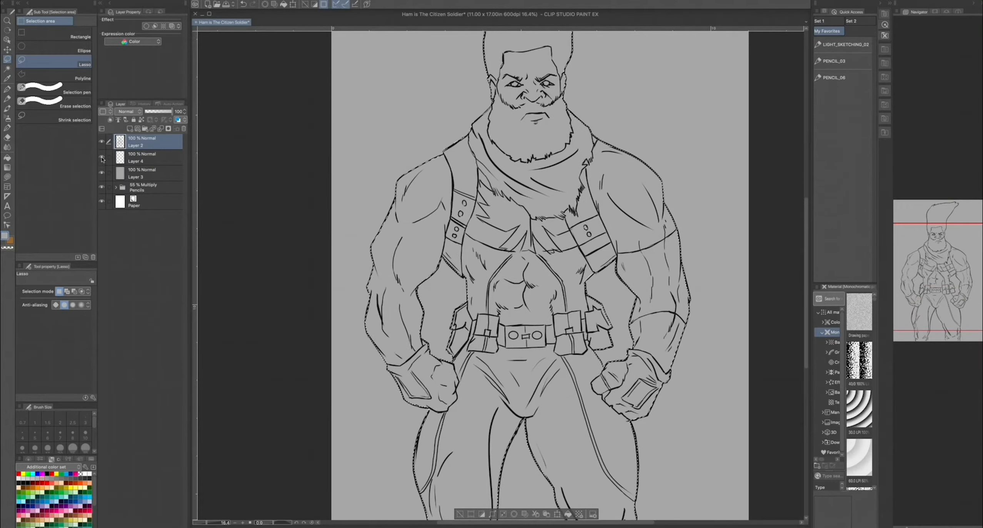
pyautogui.click(101, 141)
pyautogui.click(150, 157)
pyautogui.press('g')
pyautogui.press('g')
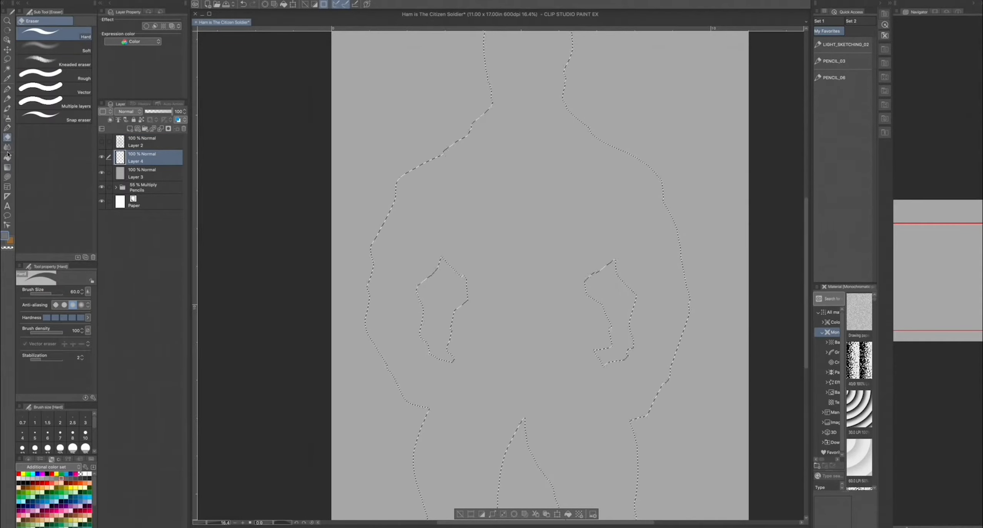
pyautogui.click(496, 265)
pyautogui.click(102, 142)
# Set the blending mode of the line art on Layer 2 to Multiply
pyautogui.click(123, 137)
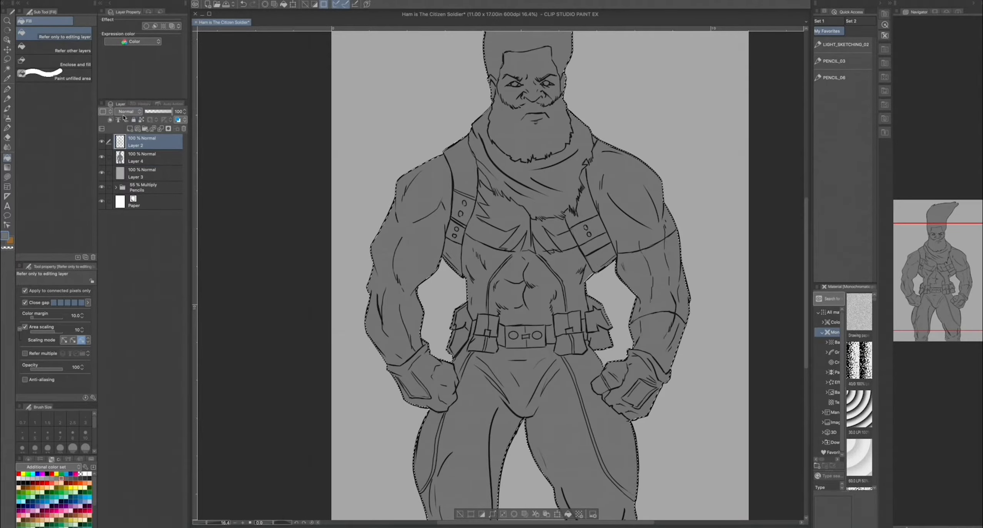
pyautogui.click(128, 111)
pyautogui.click(128, 130)
pyautogui.scroll(-3, 426, 398)
pyautogui.scroll(4, 441, 346)
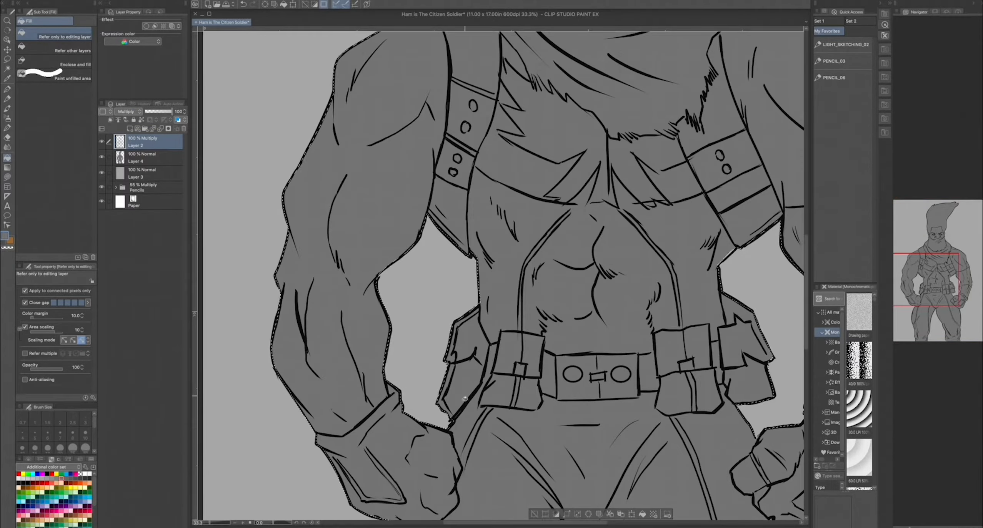
# Clear the silhouette selection and switch to the G-pen at size 40 for touch-ups at the lower legs
pyautogui.press('m')
pyautogui.moveTo(639, 439); pyautogui.dragTo(568, 222)
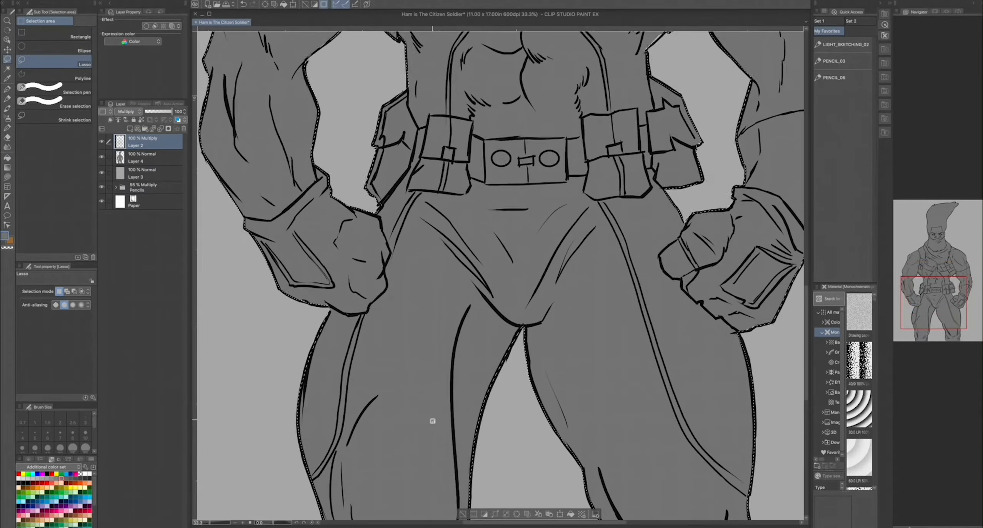
pyautogui.press('super+d')
pyautogui.moveTo(327, 421); pyautogui.dragTo(331, 330)
pyautogui.press('e')
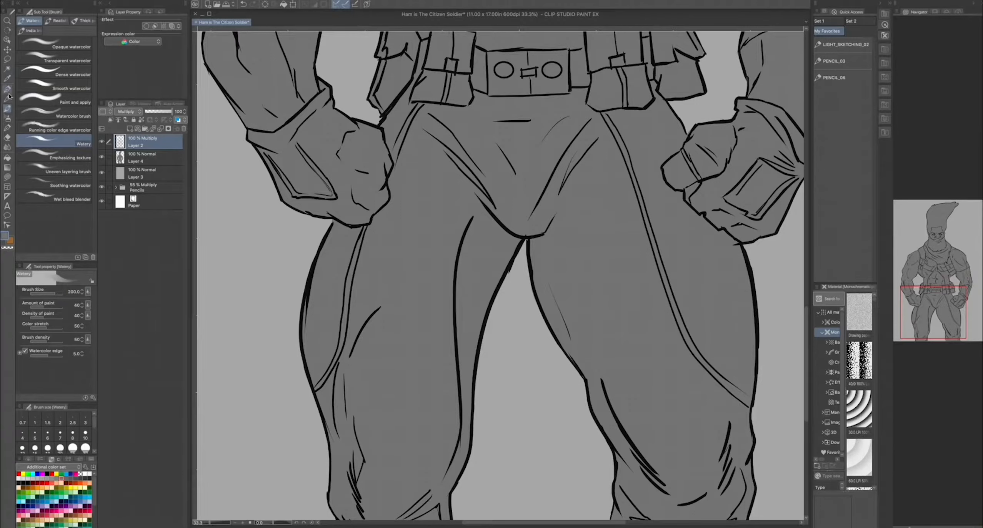
pyautogui.press('p')
pyautogui.press('p')
pyautogui.moveTo(402, 454); pyautogui.dragTo(404, 344)
pyautogui.press(']')
pyautogui.press(']')
pyautogui.press(']')
pyautogui.press(']')
pyautogui.moveTo(451, 423); pyautogui.dragTo(454, 436)
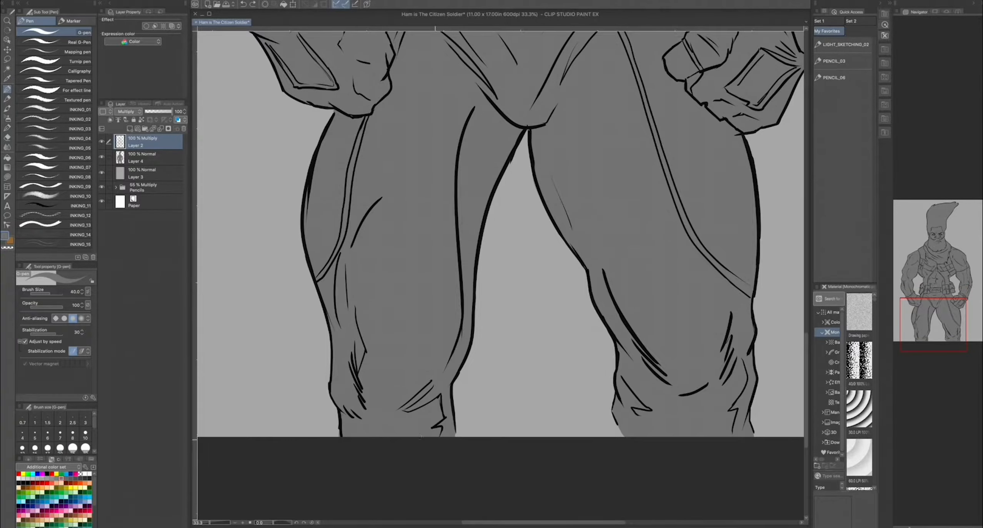
# On Layer 4, touch up missed spots along the edges of the gray fill, from the lower legs up to the hair
pyautogui.click(146, 157)
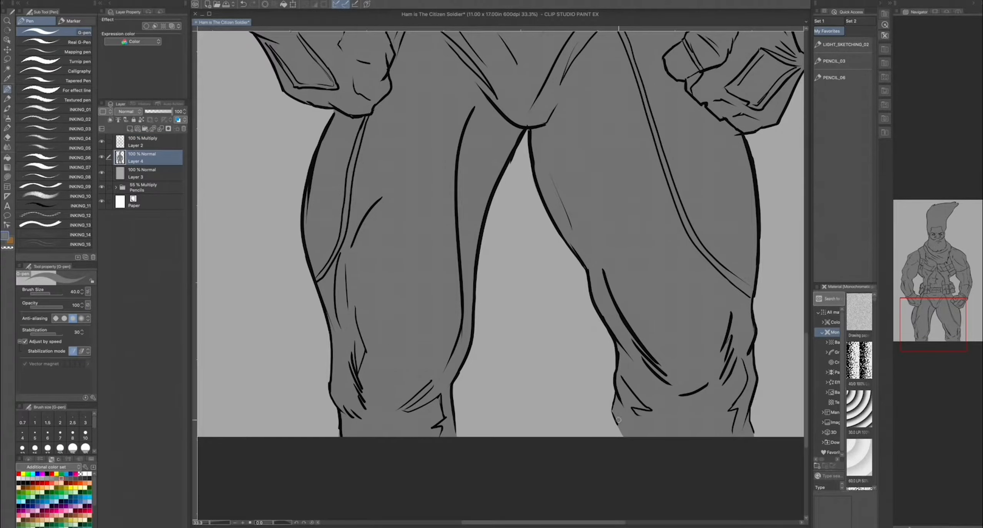
pyautogui.moveTo(457, 248); pyautogui.dragTo(532, 333)
pyautogui.moveTo(410, 176); pyautogui.dragTo(473, 463)
pyautogui.moveTo(513, 311); pyautogui.dragTo(246, 285)
pyautogui.moveTo(548, 432); pyautogui.dragTo(539, 401)
pyautogui.moveTo(635, 179); pyautogui.dragTo(614, 297)
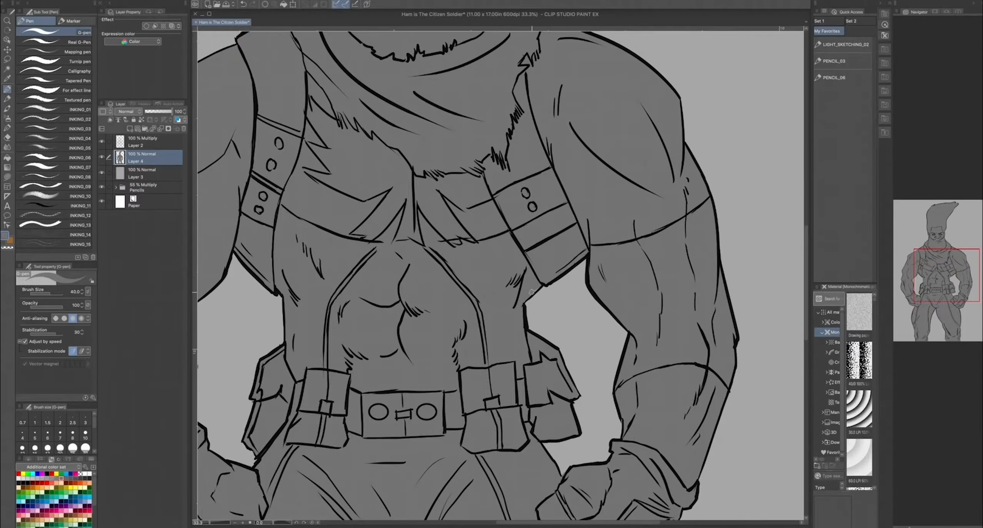
pyautogui.moveTo(217, 239); pyautogui.dragTo(569, 396)
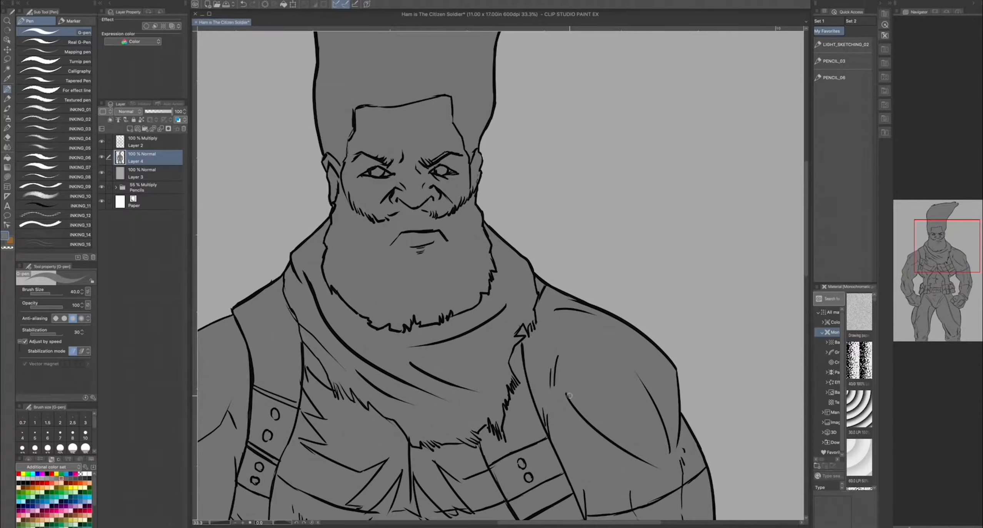
pyautogui.moveTo(411, 415); pyautogui.dragTo(107, 239)
pyautogui.moveTo(382, 482); pyautogui.dragTo(503, 309)
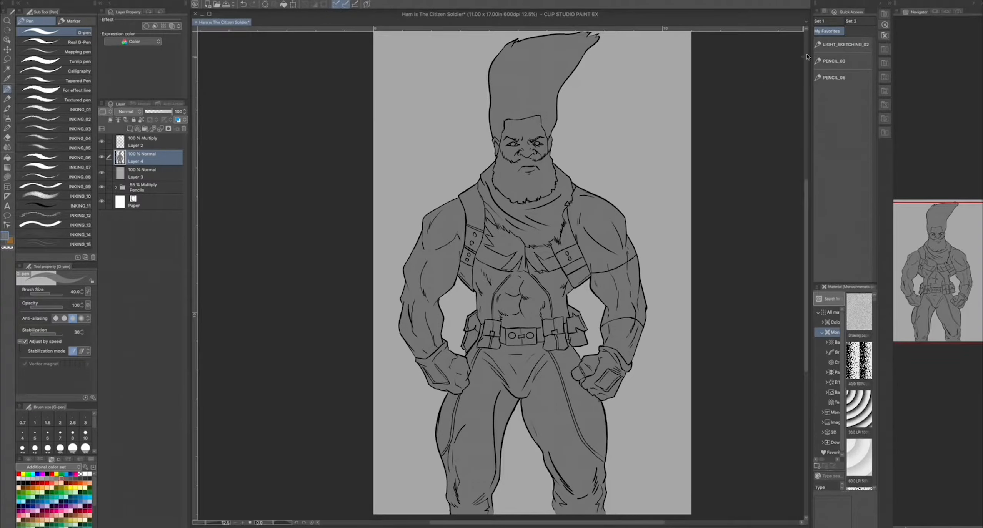
# Add a new raster layer above the line art on Layer 2
pyautogui.click(848, 1)
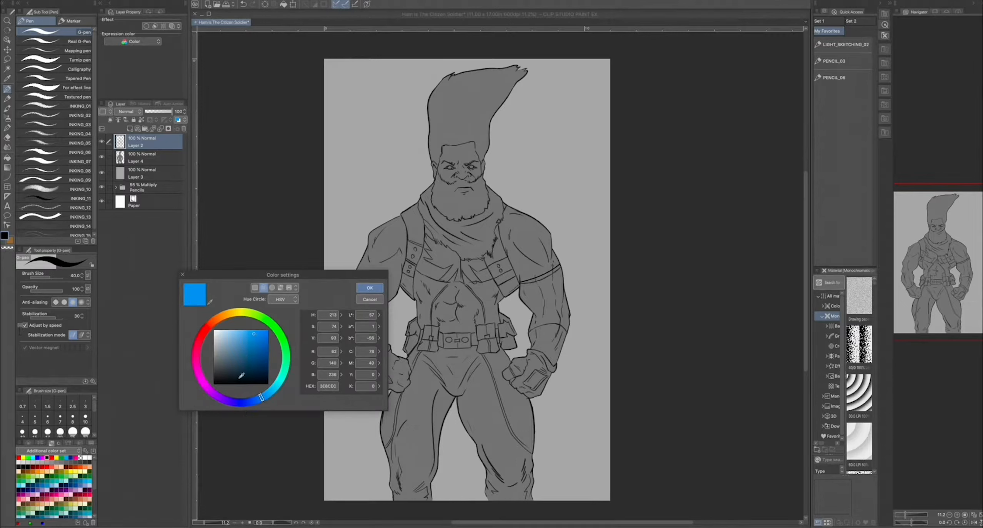
pyautogui.click(251, 347)
pyautogui.click(368, 300)
pyautogui.click(130, 129)
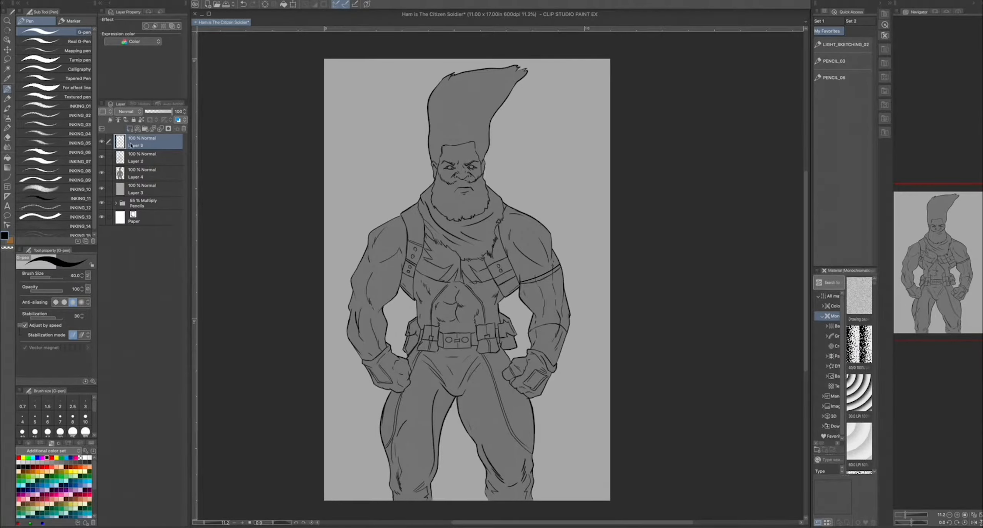
# Try clipping the line art on Layer 2 to the layer below, and release the clipping
pyautogui.rightClick(162, 162)
pyautogui.moveTo(206, 250)
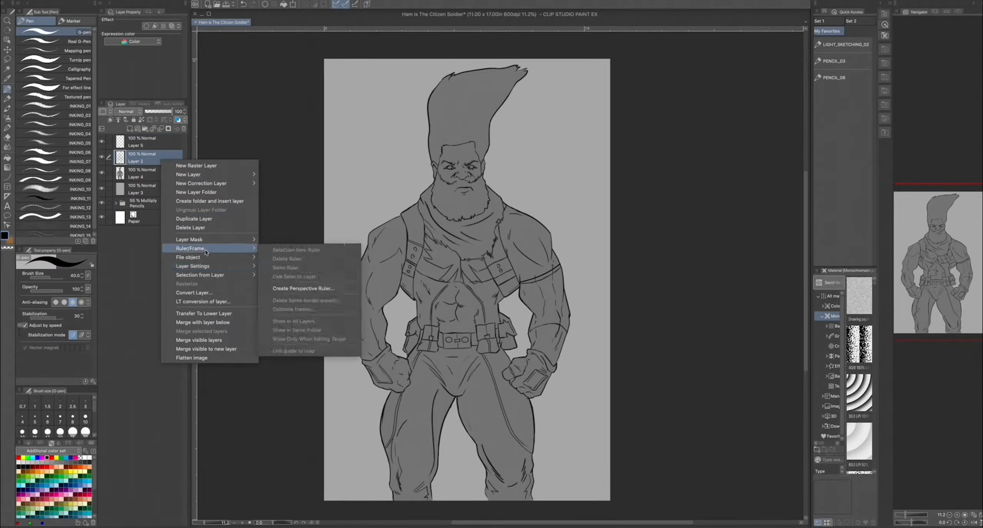
pyautogui.click(159, 158)
pyautogui.rightClick(159, 158)
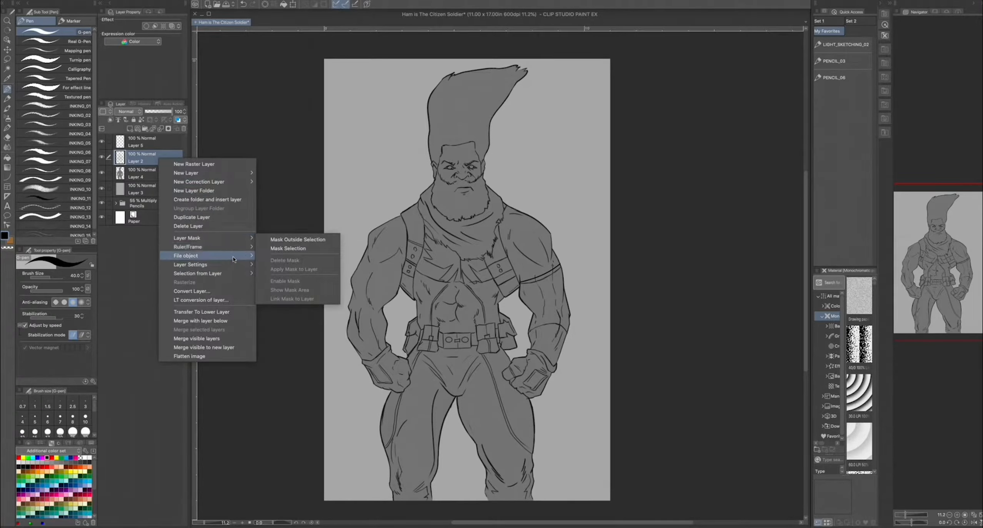
pyautogui.moveTo(234, 265)
pyautogui.click(292, 284)
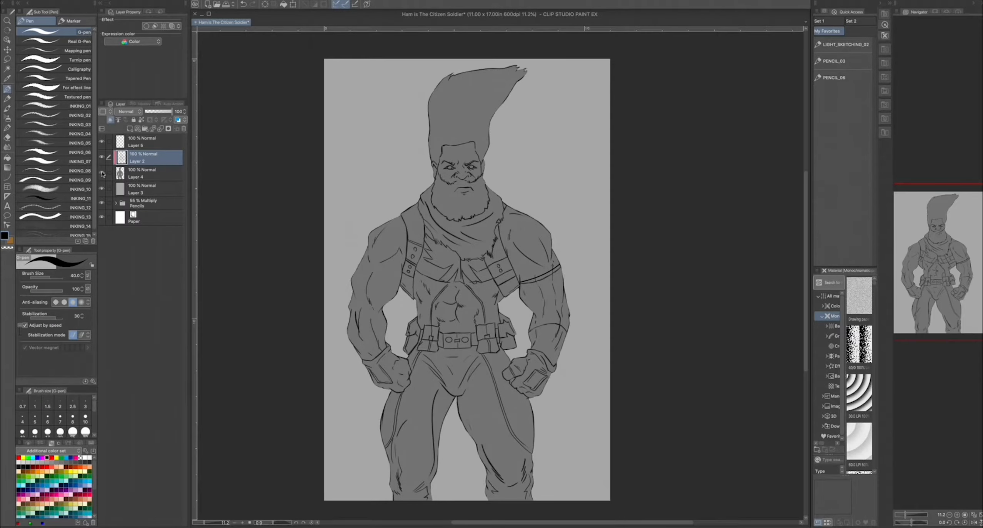
pyautogui.click(101, 157)
pyautogui.click(102, 157)
pyautogui.click(101, 157)
pyautogui.click(101, 157)
pyautogui.press('super+alt+g')
# Move Layer 5 beneath the line art and clip it to the gray silhouette on Layer 4
pyautogui.click(148, 144)
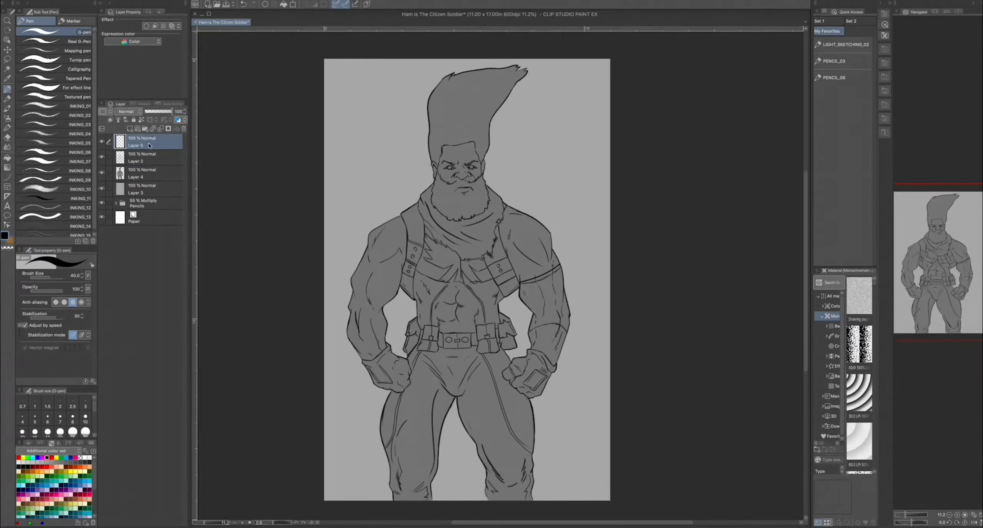
pyautogui.moveTo(150, 145); pyautogui.dragTo(156, 160)
pyautogui.rightClick(164, 158)
pyautogui.moveTo(234, 263)
pyautogui.click(284, 286)
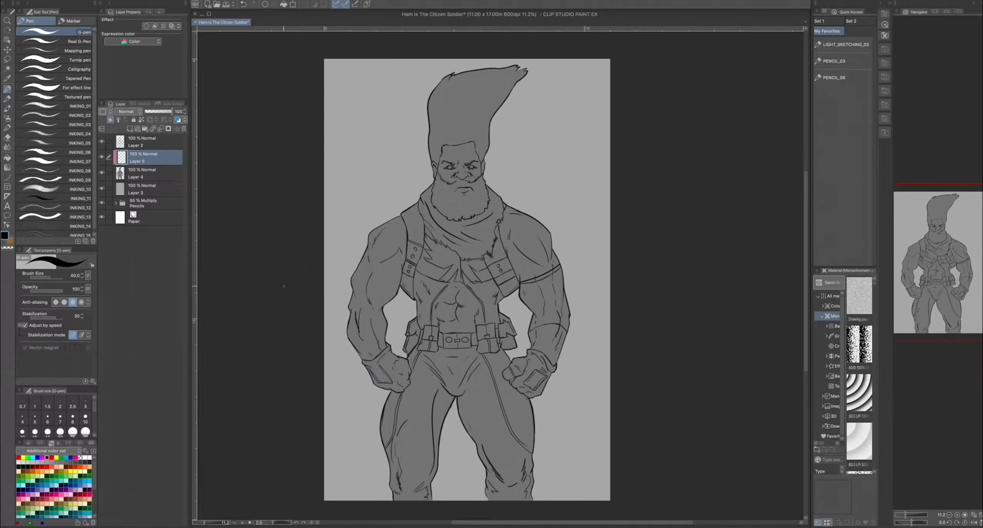
# Block in both lower legs from the knees down with a darker color on Layer 5 using Lasso fill
pyautogui.scroll(2, 416, 452)
pyautogui.scroll(-2, 339, 456)
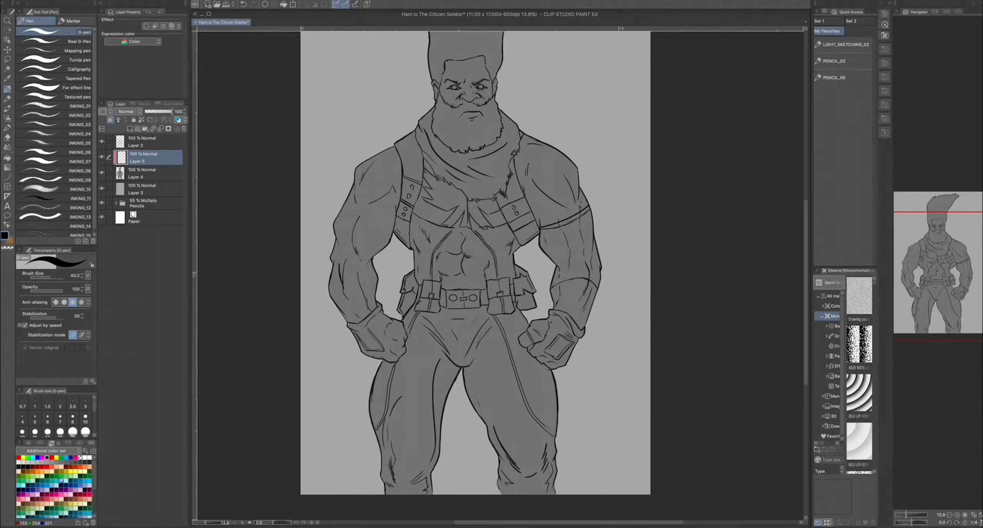
pyautogui.click(84, 461)
pyautogui.click(7, 176)
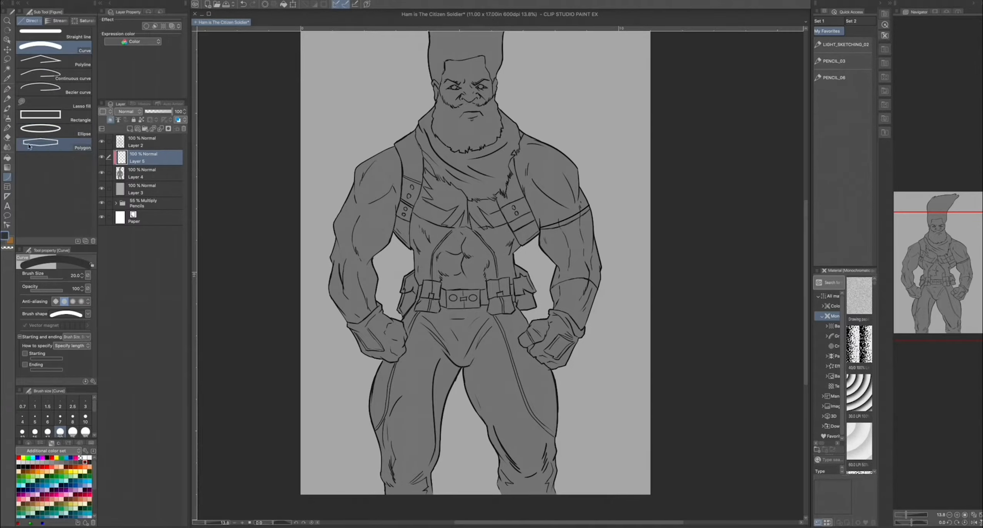
pyautogui.click(54, 103)
pyautogui.moveTo(556, 370)
pyautogui.mouseDown()
pyautogui.moveTo(521, 503)
pyautogui.moveTo(533, 389)
pyautogui.mouseUp()
pyautogui.moveTo(417, 404); pyautogui.dragTo(432, 477)
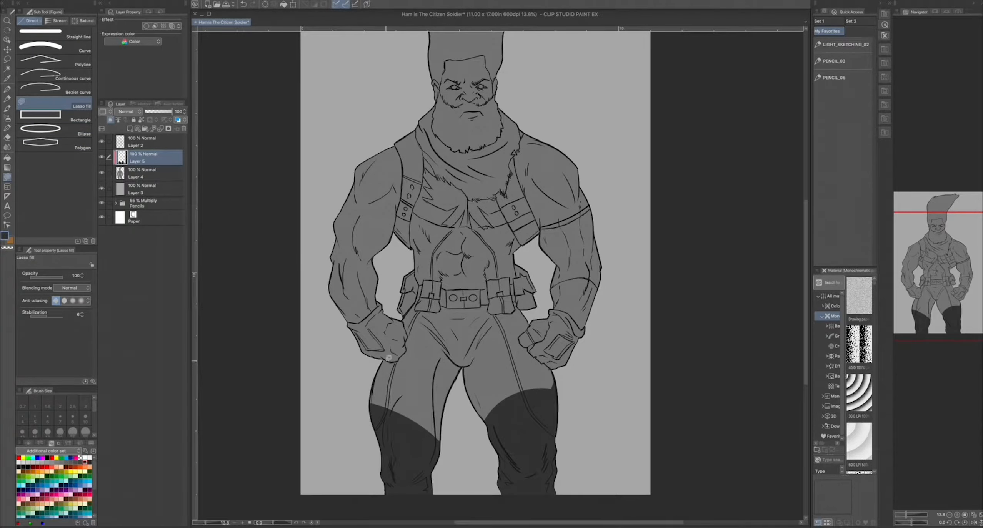
# Extend the dark trouser fill on Layer 5 over the thighs, crotch and hips up to the belt with Lasso fill
pyautogui.moveTo(467, 385)
pyautogui.mouseDown()
pyautogui.moveTo(454, 343)
pyautogui.moveTo(531, 388)
pyautogui.mouseUp()
pyautogui.moveTo(485, 335)
pyautogui.mouseDown()
pyautogui.moveTo(445, 322)
pyautogui.moveTo(442, 348)
pyautogui.mouseUp()
pyautogui.moveTo(417, 383)
pyautogui.mouseDown()
pyautogui.moveTo(376, 396)
pyautogui.moveTo(579, 415)
pyautogui.moveTo(486, 462)
pyautogui.mouseUp()
pyautogui.moveTo(579, 270); pyautogui.dragTo(595, 291)
pyautogui.moveTo(605, 364)
pyautogui.mouseDown()
pyautogui.moveTo(585, 454)
pyautogui.moveTo(515, 293)
pyautogui.mouseUp()
pyautogui.moveTo(328, 369); pyautogui.dragTo(312, 376)
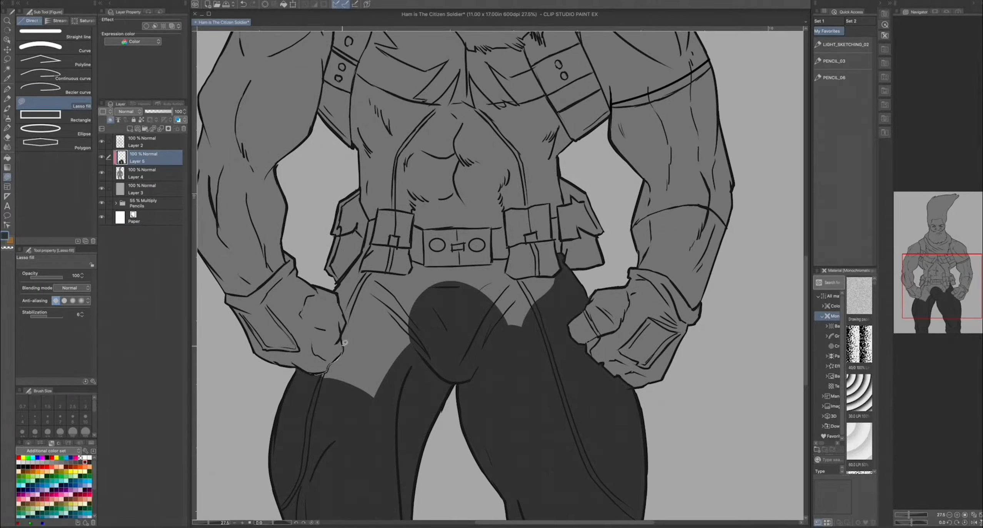
pyautogui.moveTo(345, 342)
pyautogui.mouseDown()
pyautogui.moveTo(407, 408)
pyautogui.moveTo(388, 404)
pyautogui.mouseUp()
pyautogui.moveTo(339, 288)
pyautogui.mouseDown()
pyautogui.moveTo(360, 256)
pyautogui.moveTo(360, 322)
pyautogui.mouseUp()
pyautogui.moveTo(461, 289)
pyautogui.mouseDown()
pyautogui.moveTo(397, 307)
pyautogui.moveTo(433, 267)
pyautogui.mouseUp()
pyautogui.moveTo(509, 255)
pyautogui.mouseDown()
pyautogui.moveTo(411, 292)
pyautogui.moveTo(427, 270)
pyautogui.mouseUp()
pyautogui.moveTo(359, 445); pyautogui.dragTo(375, 248)
# Block in the short sleeve dark from the shoulder to the band on the upper arm
pyautogui.moveTo(504, 98); pyautogui.dragTo(438, 502)
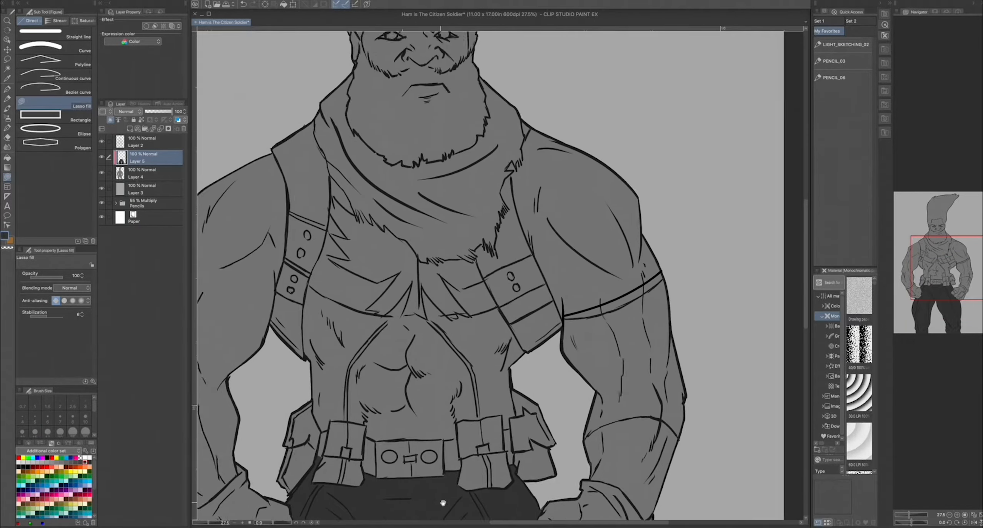
pyautogui.moveTo(513, 253); pyautogui.dragTo(515, 373)
pyautogui.moveTo(563, 437)
pyautogui.mouseDown()
pyautogui.moveTo(523, 346)
pyautogui.moveTo(606, 376)
pyautogui.mouseUp()
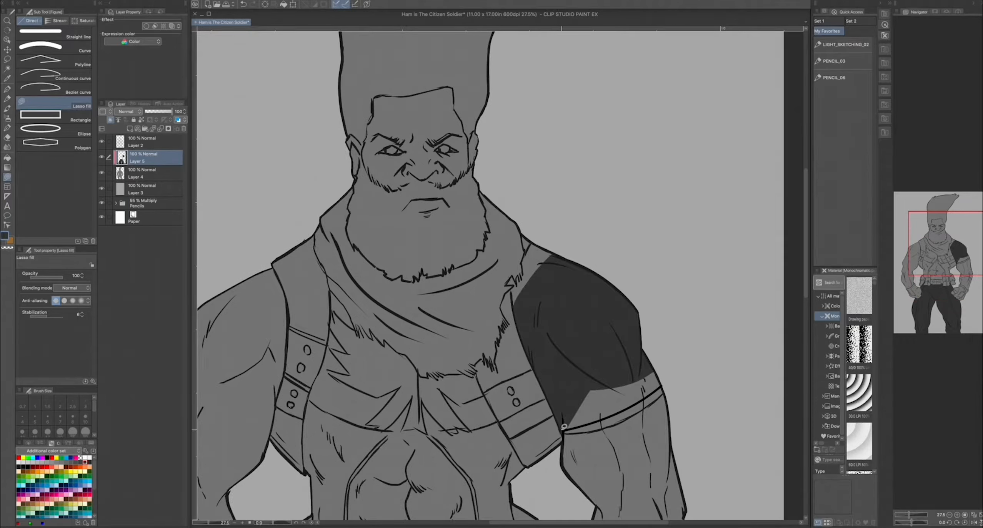
pyautogui.moveTo(563, 427)
pyautogui.mouseDown()
pyautogui.moveTo(654, 369)
pyautogui.moveTo(566, 421)
pyautogui.mouseUp()
pyautogui.moveTo(525, 265); pyautogui.dragTo(517, 295)
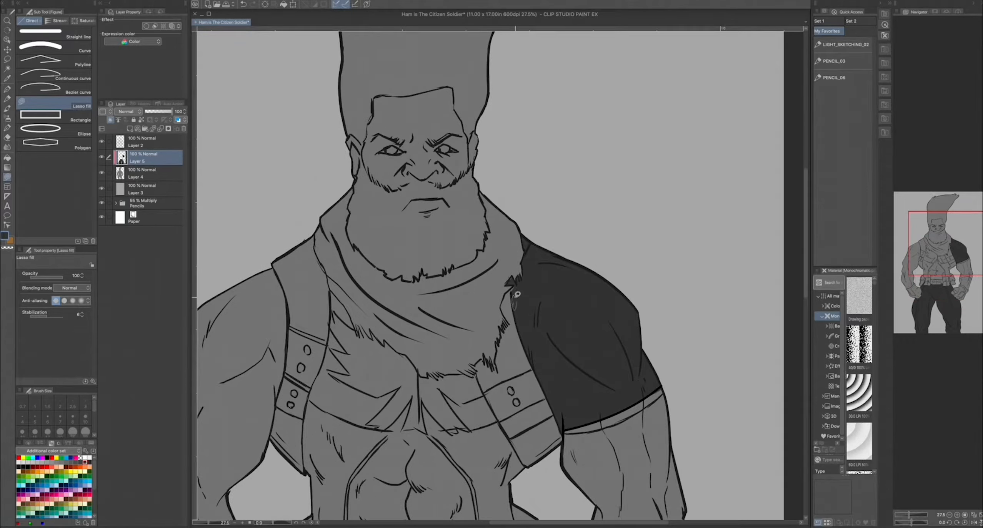
# Block in the long sleeve of the other arm dark, from the shoulder down to the glove cuff
pyautogui.moveTo(343, 485); pyautogui.dragTo(469, 353)
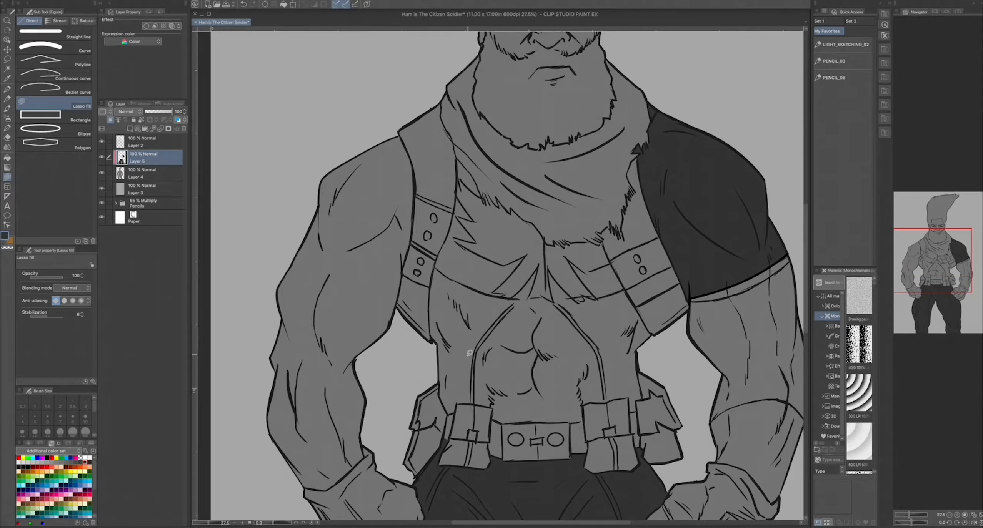
pyautogui.moveTo(407, 144)
pyautogui.mouseDown()
pyautogui.moveTo(408, 256)
pyautogui.moveTo(307, 161)
pyautogui.mouseUp()
pyautogui.moveTo(346, 385); pyautogui.dragTo(400, 309)
pyautogui.moveTo(327, 284)
pyautogui.mouseDown()
pyautogui.moveTo(327, 362)
pyautogui.moveTo(415, 370)
pyautogui.mouseUp()
pyautogui.moveTo(413, 363); pyautogui.dragTo(391, 404)
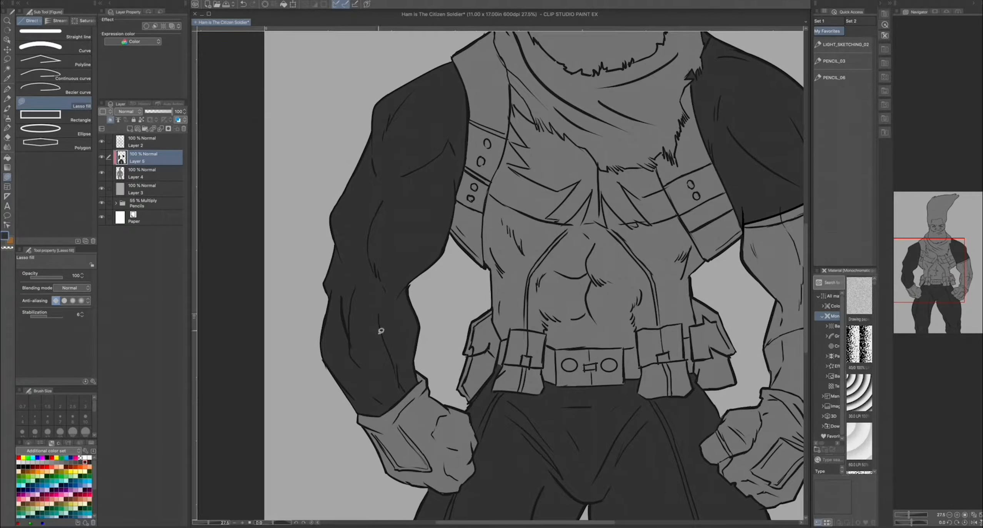
# Fill the shirt dark across the chest and down both sides to the belt, leaving the midriff opening uncovered
pyautogui.moveTo(485, 363); pyautogui.dragTo(452, 395)
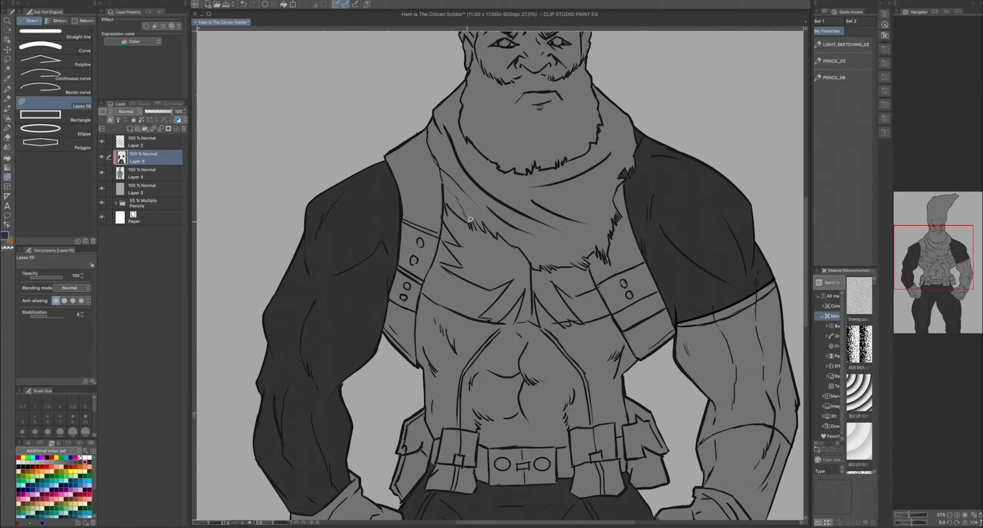
pyautogui.moveTo(490, 227)
pyautogui.mouseDown()
pyautogui.moveTo(438, 226)
pyautogui.moveTo(465, 230)
pyautogui.mouseUp()
pyautogui.moveTo(421, 293)
pyautogui.mouseDown()
pyautogui.moveTo(434, 432)
pyautogui.moveTo(466, 307)
pyautogui.moveTo(499, 271)
pyautogui.mouseUp()
pyautogui.moveTo(496, 234)
pyautogui.mouseDown()
pyautogui.moveTo(533, 316)
pyautogui.moveTo(504, 312)
pyautogui.mouseUp()
pyautogui.moveTo(589, 269)
pyautogui.mouseDown()
pyautogui.moveTo(601, 290)
pyautogui.moveTo(547, 331)
pyautogui.mouseUp()
pyautogui.moveTo(546, 331); pyautogui.dragTo(584, 378)
pyautogui.moveTo(616, 419); pyautogui.dragTo(622, 365)
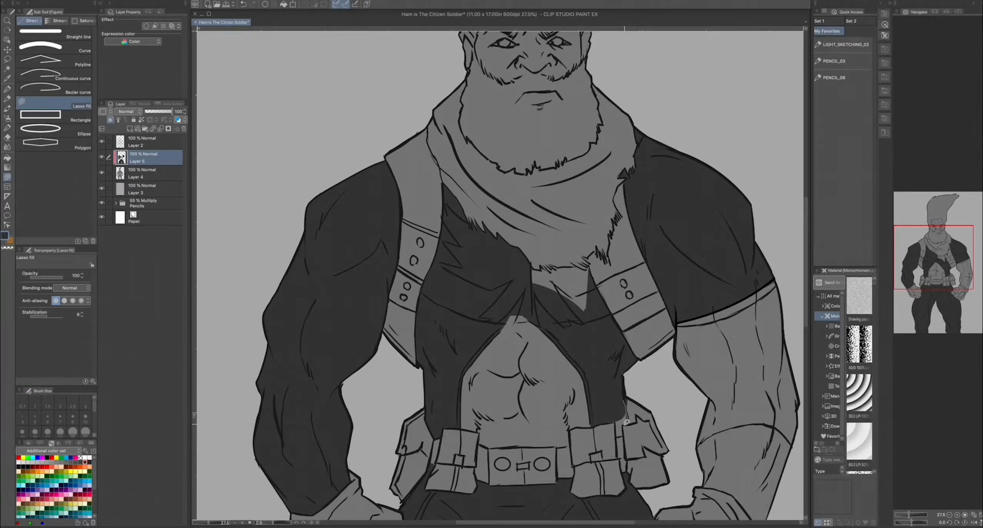
pyautogui.moveTo(626, 421); pyautogui.dragTo(604, 400)
pyautogui.moveTo(540, 338)
pyautogui.mouseDown()
pyautogui.moveTo(494, 308)
pyautogui.moveTo(530, 324)
pyautogui.mouseUp()
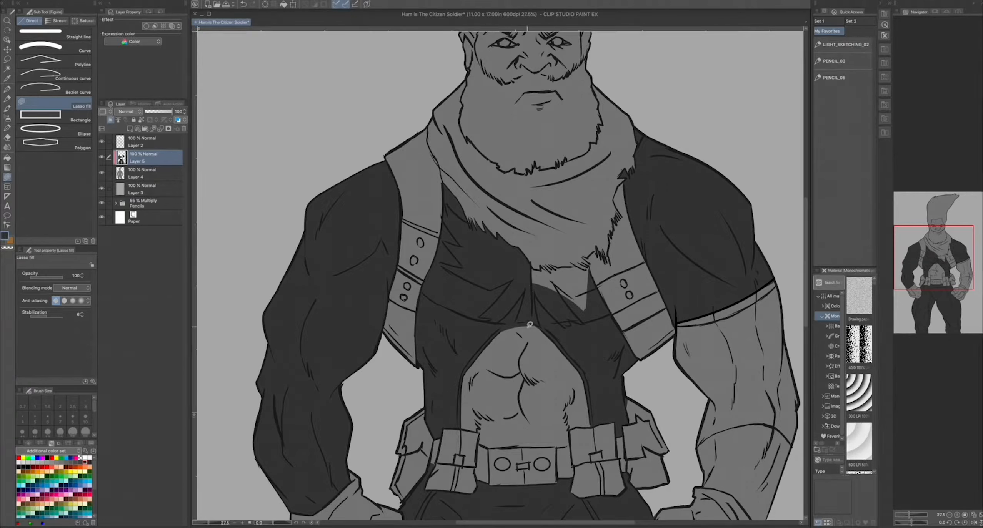
pyautogui.moveTo(591, 270)
pyautogui.mouseDown()
pyautogui.moveTo(530, 265)
pyautogui.moveTo(534, 290)
pyautogui.moveTo(532, 271)
pyautogui.mouseUp()
pyautogui.moveTo(580, 269); pyautogui.dragTo(592, 278)
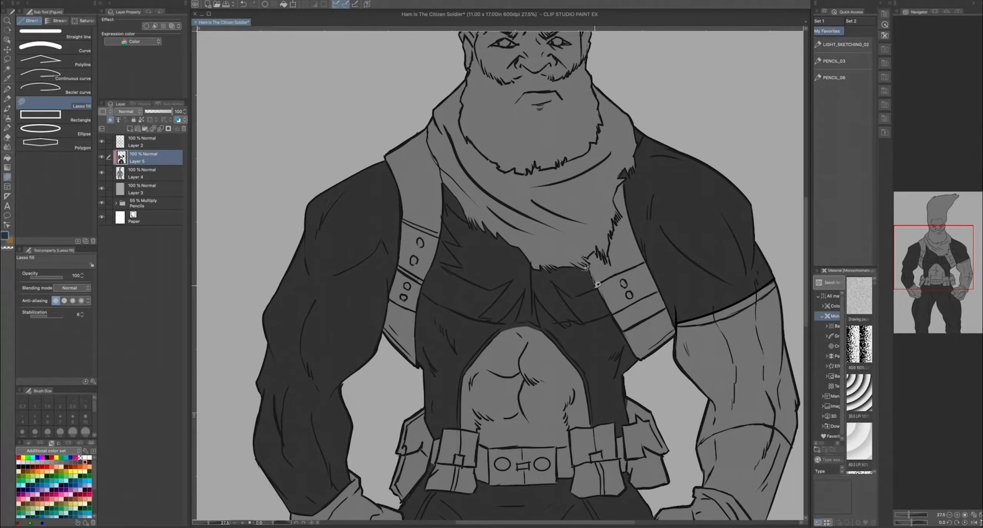
# Add a new raster layer above Layer 5, clip it to the layer below, and choose brown as the color
pyautogui.scroll(-2, 318, 453)
pyautogui.moveTo(412, 465); pyautogui.dragTo(453, 488)
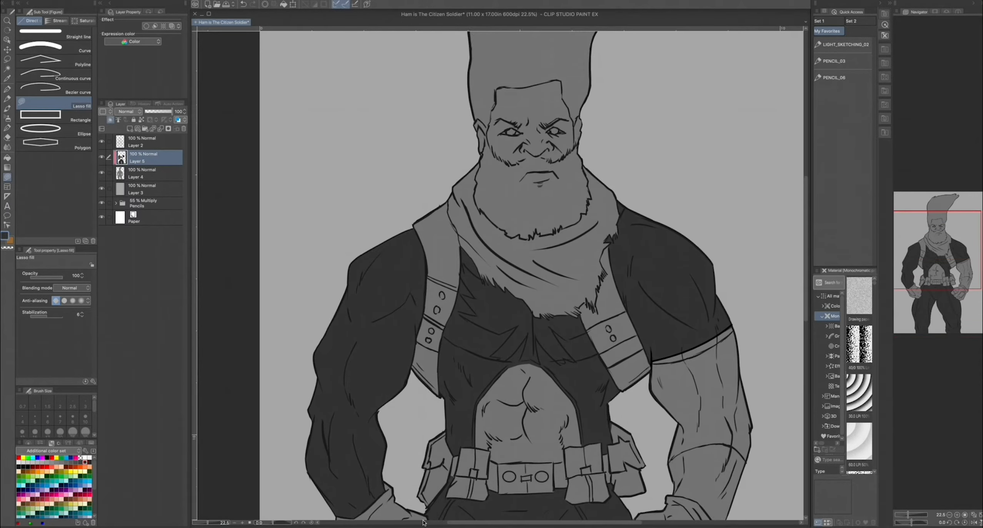
pyautogui.click(129, 129)
pyautogui.rightClick(161, 156)
pyautogui.moveTo(248, 261)
pyautogui.click(279, 277)
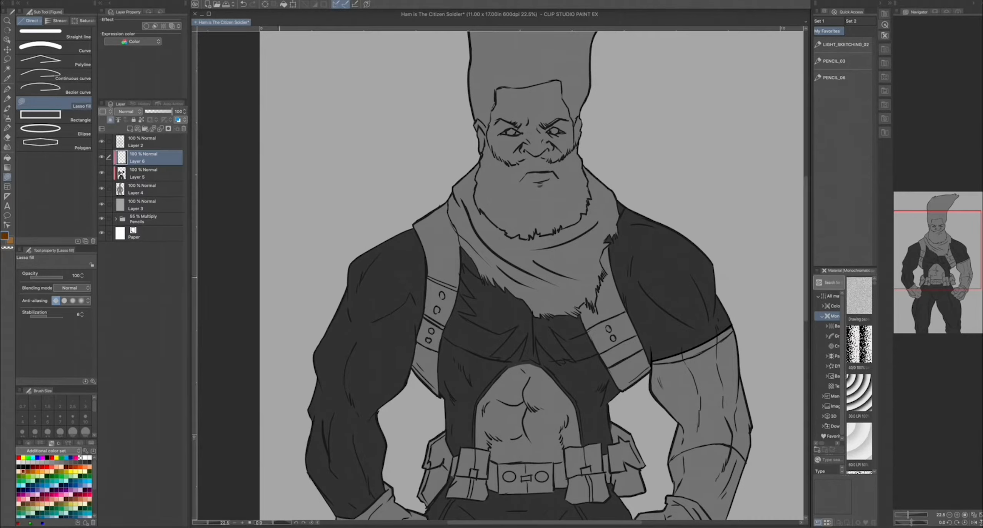
# Fill both shoulder straps brown on Layer 6, from the shoulders to their lower ends under the arms
pyautogui.moveTo(451, 248)
pyautogui.mouseDown()
pyautogui.moveTo(452, 216)
pyautogui.moveTo(446, 250)
pyautogui.moveTo(460, 327)
pyautogui.moveTo(430, 269)
pyautogui.mouseUp()
pyautogui.scroll(3, 401, 358)
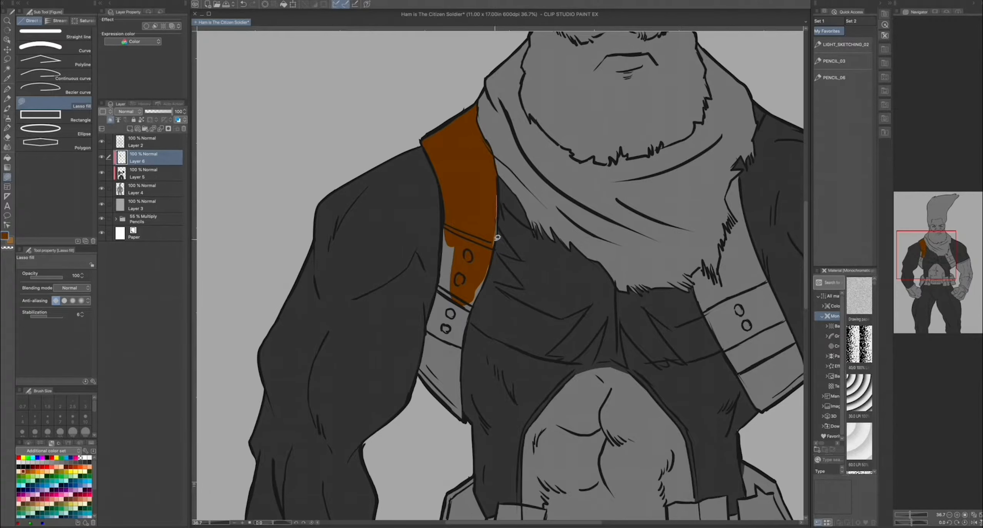
pyautogui.moveTo(496, 237)
pyautogui.mouseDown()
pyautogui.moveTo(442, 292)
pyautogui.moveTo(453, 246)
pyautogui.mouseUp()
pyautogui.moveTo(438, 280)
pyautogui.mouseDown()
pyautogui.moveTo(433, 304)
pyautogui.moveTo(461, 426)
pyautogui.moveTo(473, 293)
pyautogui.mouseUp()
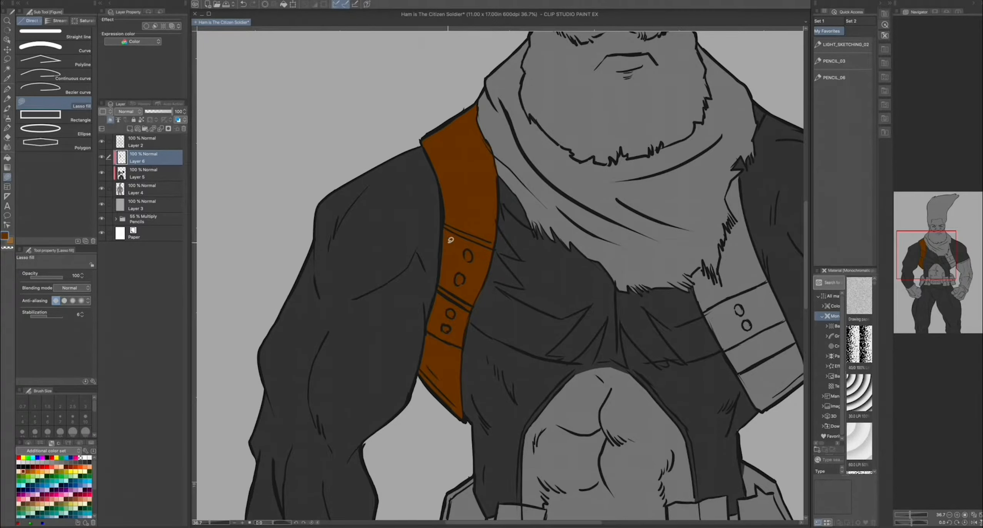
pyautogui.moveTo(613, 438); pyautogui.dragTo(399, 473)
pyautogui.moveTo(525, 212)
pyautogui.mouseDown()
pyautogui.moveTo(590, 386)
pyautogui.moveTo(503, 373)
pyautogui.moveTo(485, 309)
pyautogui.moveTo(510, 290)
pyautogui.mouseUp()
pyautogui.moveTo(521, 249); pyautogui.dragTo(523, 212)
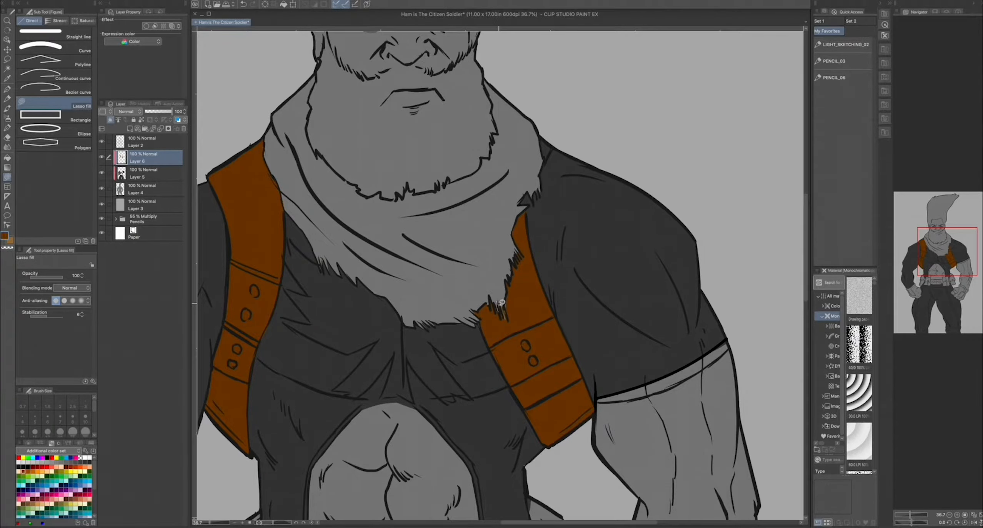
pyautogui.moveTo(404, 408); pyautogui.dragTo(348, 415)
# Fill the belt pouches on the long-sleeved arm's side and the central belt section brown
pyautogui.moveTo(348, 500)
pyautogui.mouseDown()
pyautogui.moveTo(450, 333)
pyautogui.moveTo(485, 329)
pyautogui.mouseUp()
pyautogui.moveTo(452, 230)
pyautogui.mouseDown()
pyautogui.moveTo(445, 218)
pyautogui.moveTo(452, 231)
pyautogui.mouseUp()
pyautogui.moveTo(460, 265)
pyautogui.mouseDown()
pyautogui.moveTo(476, 254)
pyautogui.moveTo(460, 269)
pyautogui.moveTo(481, 317)
pyautogui.mouseUp()
pyautogui.moveTo(504, 278); pyautogui.dragTo(499, 315)
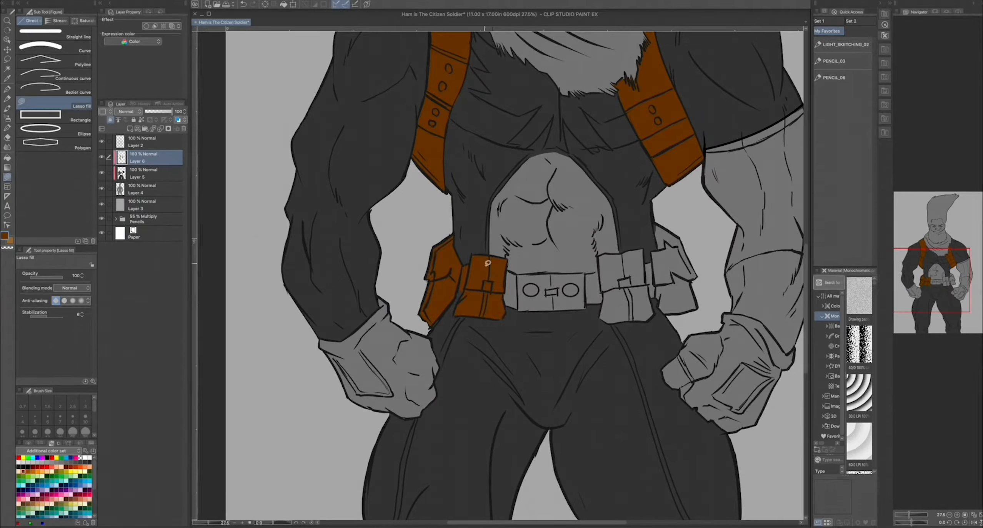
pyautogui.moveTo(509, 268)
pyautogui.mouseDown()
pyautogui.moveTo(498, 295)
pyautogui.moveTo(510, 271)
pyautogui.mouseUp()
pyautogui.moveTo(584, 272)
pyautogui.mouseDown()
pyautogui.moveTo(500, 291)
pyautogui.moveTo(588, 283)
pyautogui.moveTo(583, 274)
pyautogui.mouseUp()
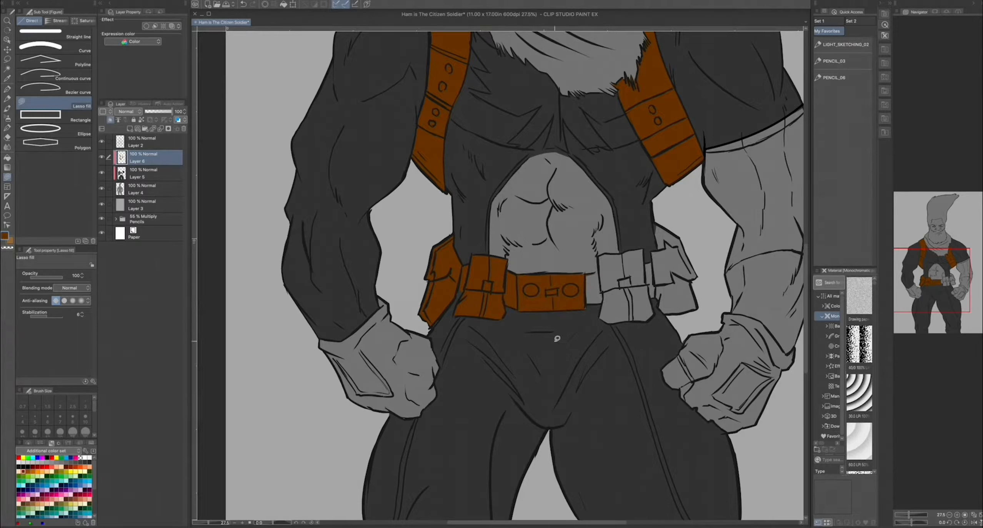
# Fill the belt pouches on the short-sleeved arm's side and the adjoining bit of belt brown
pyautogui.moveTo(655, 229)
pyautogui.mouseDown()
pyautogui.moveTo(692, 272)
pyautogui.moveTo(677, 293)
pyautogui.moveTo(668, 283)
pyautogui.mouseUp()
pyautogui.moveTo(666, 281)
pyautogui.mouseDown()
pyautogui.moveTo(680, 318)
pyautogui.moveTo(681, 292)
pyautogui.mouseUp()
pyautogui.moveTo(654, 294); pyautogui.dragTo(646, 265)
pyautogui.moveTo(603, 287); pyautogui.dragTo(641, 285)
pyautogui.moveTo(583, 274)
pyautogui.mouseDown()
pyautogui.moveTo(612, 261)
pyautogui.moveTo(588, 273)
pyautogui.mouseUp()
pyautogui.moveTo(652, 314)
pyautogui.mouseDown()
pyautogui.moveTo(616, 275)
pyautogui.moveTo(631, 286)
pyautogui.moveTo(608, 280)
pyautogui.mouseUp()
pyautogui.press('super+z')
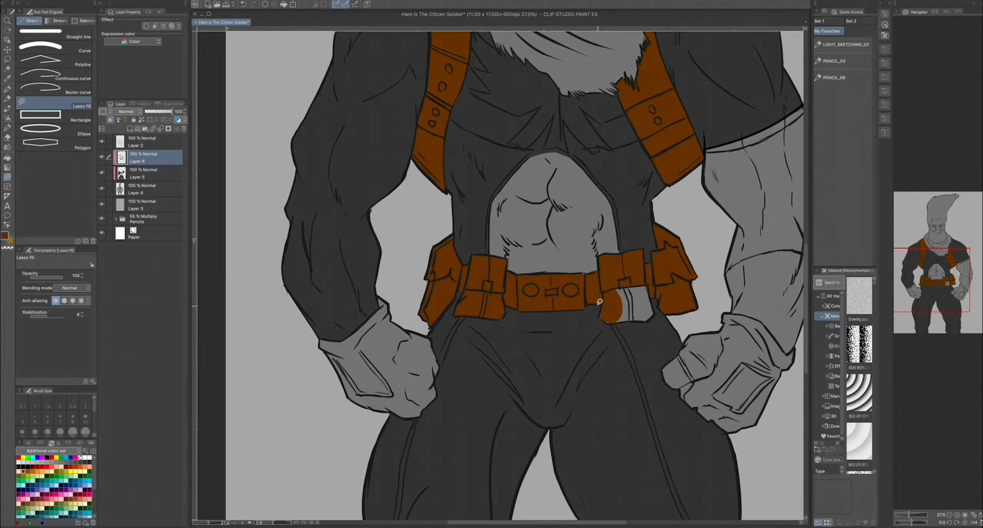
pyautogui.moveTo(633, 318); pyautogui.dragTo(625, 309)
# Fill both gloves brown on Layer 6, from the cuffs to the fists
pyautogui.scroll(-5, 606, 478)
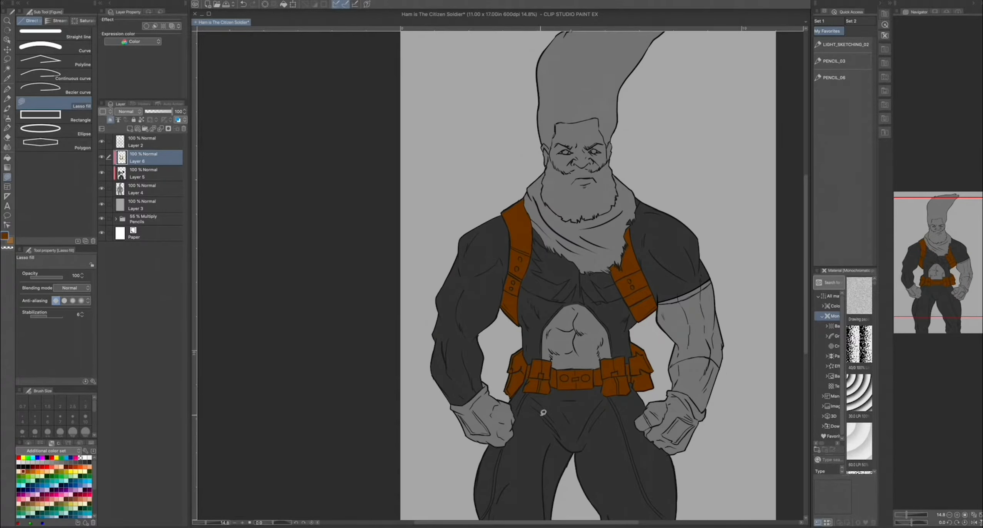
pyautogui.moveTo(542, 412); pyautogui.dragTo(448, 328)
pyautogui.scroll(4, 453, 426)
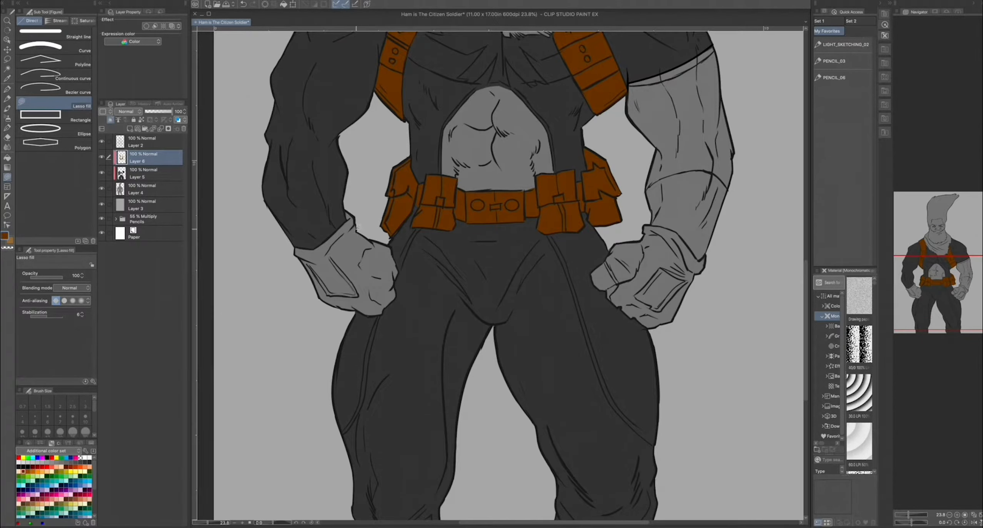
pyautogui.moveTo(357, 228); pyautogui.dragTo(349, 218)
pyautogui.moveTo(357, 231)
pyautogui.mouseDown()
pyautogui.moveTo(391, 244)
pyautogui.moveTo(346, 252)
pyautogui.mouseUp()
pyautogui.moveTo(349, 214)
pyautogui.mouseDown()
pyautogui.moveTo(296, 284)
pyautogui.moveTo(368, 271)
pyautogui.mouseUp()
pyautogui.moveTo(384, 246)
pyautogui.mouseDown()
pyautogui.moveTo(393, 249)
pyautogui.moveTo(387, 278)
pyautogui.moveTo(369, 313)
pyautogui.moveTo(352, 305)
pyautogui.mouseUp()
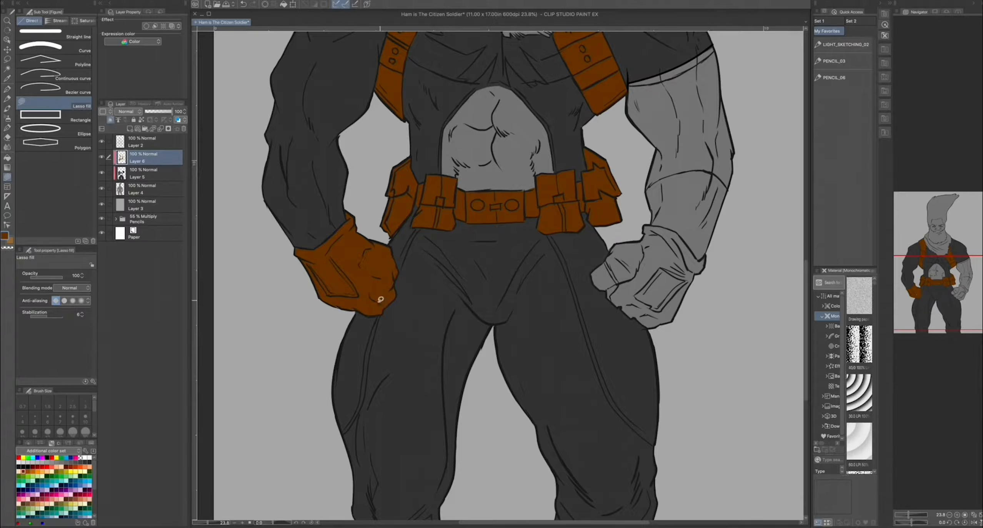
pyautogui.moveTo(650, 223)
pyautogui.mouseDown()
pyautogui.moveTo(700, 262)
pyautogui.moveTo(665, 224)
pyautogui.moveTo(626, 241)
pyautogui.moveTo(610, 299)
pyautogui.moveTo(637, 317)
pyautogui.moveTo(596, 281)
pyautogui.moveTo(628, 301)
pyautogui.moveTo(603, 277)
pyautogui.moveTo(617, 246)
pyautogui.mouseUp()
# Choose a blue color, add a new raster layer above Layer 6, and clip it to the layer below
pyautogui.scroll(-3, 515, 316)
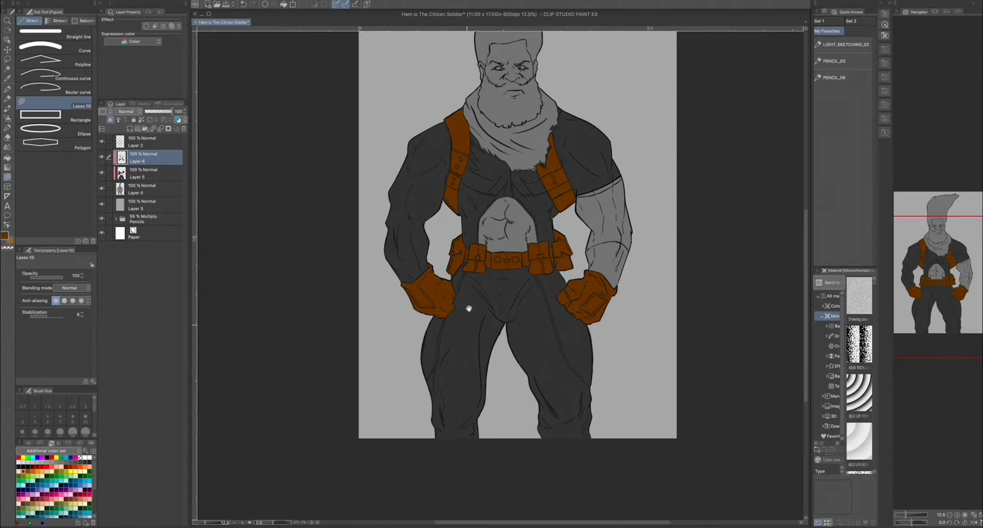
pyautogui.moveTo(461, 350); pyautogui.dragTo(442, 423)
pyautogui.scroll(2, 473, 275)
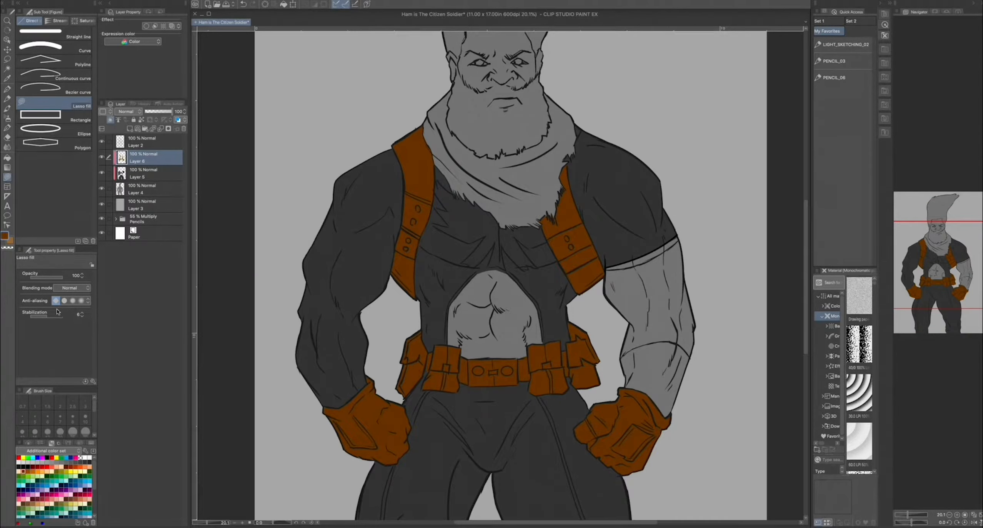
pyautogui.click(42, 485)
pyautogui.click(130, 129)
pyautogui.rightClick(151, 158)
pyautogui.moveTo(218, 268)
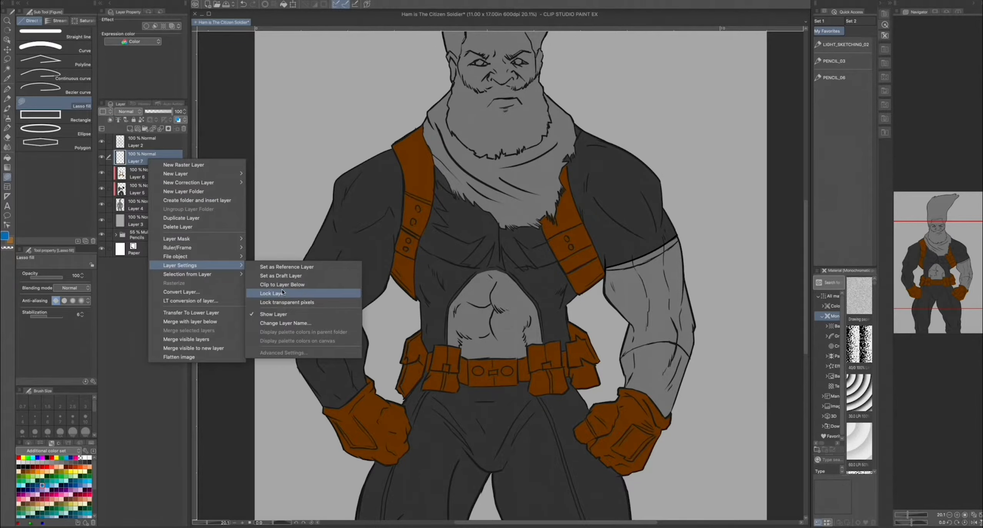
pyautogui.click(269, 286)
# Choose a darker blue and fill the sleeve section between the upper-arm band and the forearm on Layer 7
pyautogui.moveTo(684, 264)
pyautogui.mouseDown()
pyautogui.moveTo(623, 352)
pyautogui.moveTo(619, 312)
pyautogui.mouseUp()
pyautogui.press('super+z')
pyautogui.click(37, 485)
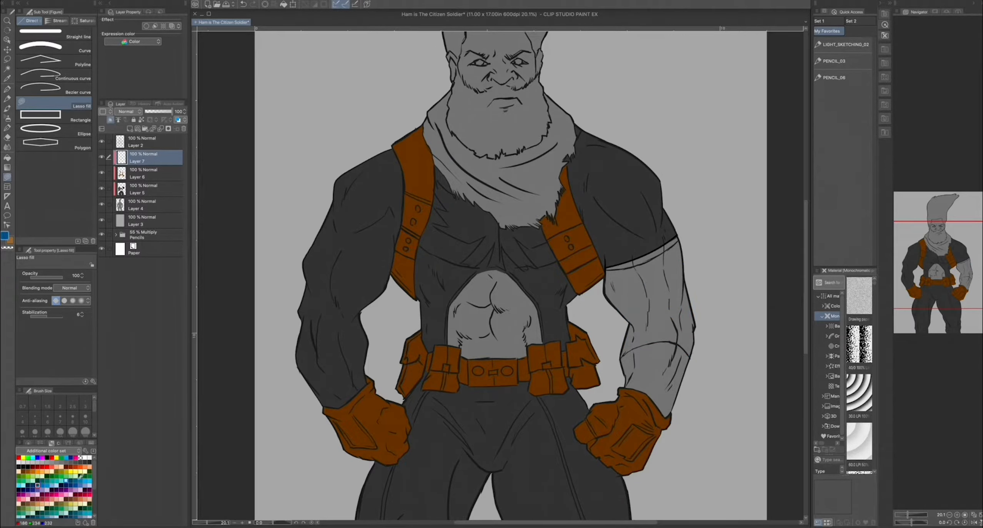
pyautogui.moveTo(641, 277); pyautogui.dragTo(636, 279)
pyautogui.moveTo(685, 250); pyautogui.dragTo(677, 248)
pyautogui.scroll(2, 638, 345)
pyautogui.moveTo(622, 324)
pyautogui.mouseDown()
pyautogui.moveTo(614, 365)
pyautogui.moveTo(618, 306)
pyautogui.mouseUp()
pyautogui.moveTo(703, 181); pyautogui.dragTo(592, 246)
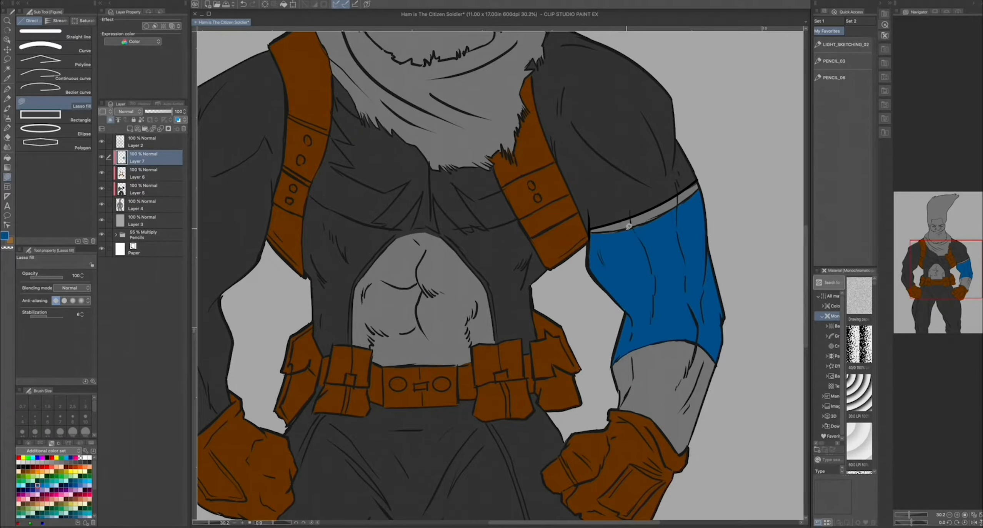
# Recolor the blue arm section to bright yellow with the Fill tool
pyautogui.scroll(-3, 587, 396)
pyautogui.scroll(2, 587, 396)
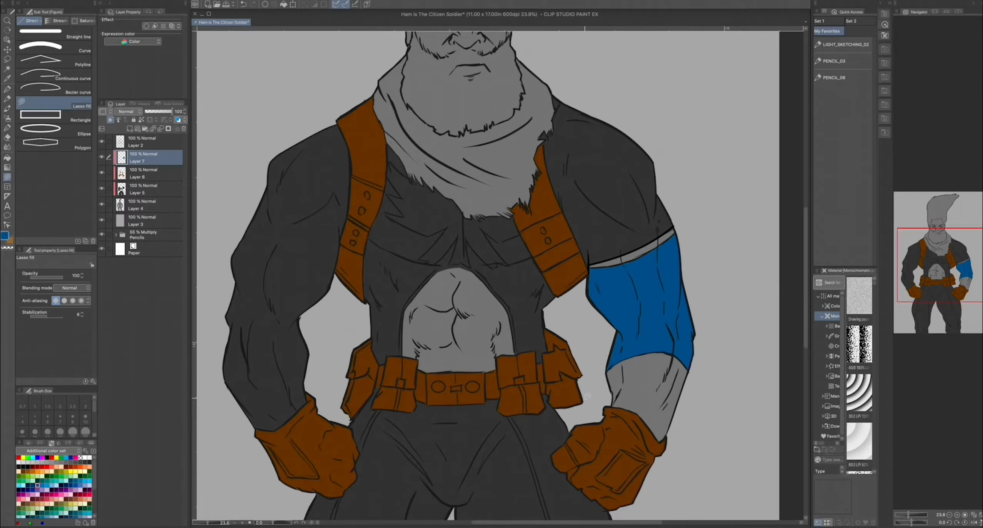
pyautogui.click(23, 457)
pyautogui.click(7, 157)
pyautogui.click(639, 308)
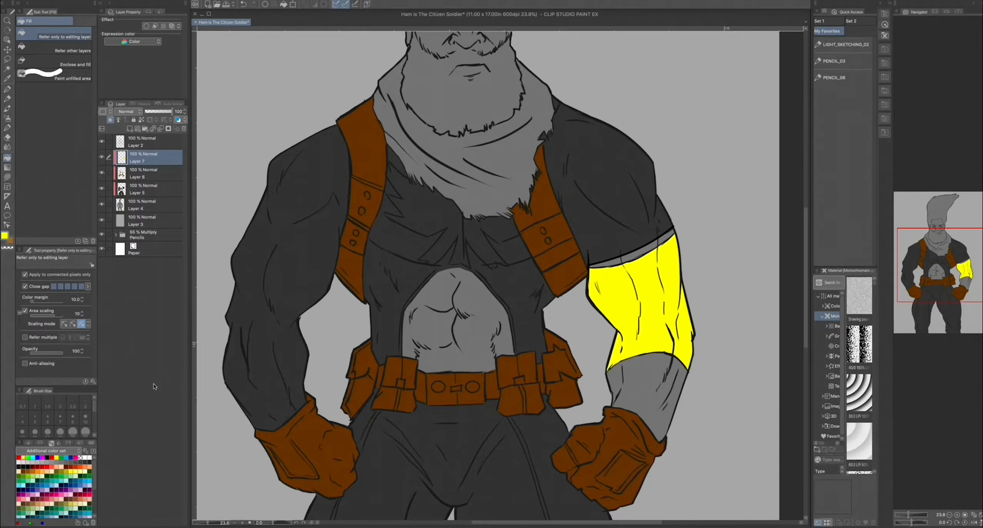
# Fill the scarf's shoulder folds and ragged lower front yellow on Layer 7 with Lasso fill
pyautogui.click(7, 176)
pyautogui.scroll(1, 350, 310)
pyautogui.moveTo(455, 194)
pyautogui.mouseDown()
pyautogui.moveTo(465, 241)
pyautogui.moveTo(434, 450)
pyautogui.mouseUp()
pyautogui.moveTo(405, 241)
pyautogui.mouseDown()
pyautogui.moveTo(412, 354)
pyautogui.moveTo(402, 248)
pyautogui.mouseUp()
pyautogui.moveTo(542, 250)
pyautogui.mouseDown()
pyautogui.moveTo(551, 309)
pyautogui.moveTo(588, 319)
pyautogui.moveTo(547, 262)
pyautogui.moveTo(585, 316)
pyautogui.mouseUp()
pyautogui.press('super+z')
pyautogui.scroll(1, 534, 325)
pyautogui.moveTo(359, 337)
pyautogui.mouseDown()
pyautogui.moveTo(434, 402)
pyautogui.moveTo(361, 375)
pyautogui.mouseUp()
pyautogui.moveTo(363, 384); pyautogui.dragTo(434, 436)
pyautogui.moveTo(442, 380)
pyautogui.mouseDown()
pyautogui.moveTo(538, 425)
pyautogui.moveTo(420, 385)
pyautogui.mouseUp()
pyautogui.moveTo(365, 318)
pyautogui.mouseDown()
pyautogui.moveTo(407, 357)
pyautogui.moveTo(381, 361)
pyautogui.mouseUp()
pyautogui.moveTo(314, 335)
pyautogui.mouseDown()
pyautogui.moveTo(375, 442)
pyautogui.moveTo(389, 432)
pyautogui.moveTo(464, 496)
pyautogui.mouseUp()
pyautogui.moveTo(466, 496)
pyautogui.mouseDown()
pyautogui.moveTo(491, 498)
pyautogui.moveTo(499, 464)
pyautogui.mouseUp()
pyautogui.moveTo(513, 496)
pyautogui.mouseDown()
pyautogui.moveTo(504, 463)
pyautogui.moveTo(525, 459)
pyautogui.moveTo(542, 431)
pyautogui.moveTo(509, 414)
pyautogui.mouseUp()
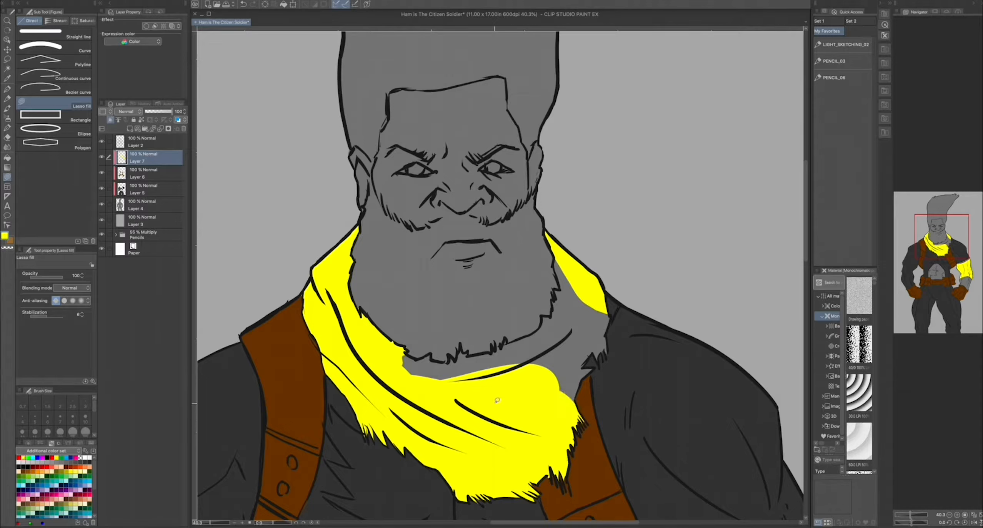
# Fill the scarf's remaining gaps along the beard edge and on the short-sleeved arm's side in yellow
pyautogui.moveTo(582, 382); pyautogui.dragTo(578, 387)
pyautogui.moveTo(576, 388)
pyautogui.mouseDown()
pyautogui.moveTo(610, 334)
pyautogui.moveTo(553, 308)
pyautogui.mouseUp()
pyautogui.moveTo(555, 256); pyautogui.dragTo(538, 348)
pyautogui.moveTo(405, 345)
pyautogui.mouseDown()
pyautogui.moveTo(445, 359)
pyautogui.moveTo(429, 366)
pyautogui.mouseUp()
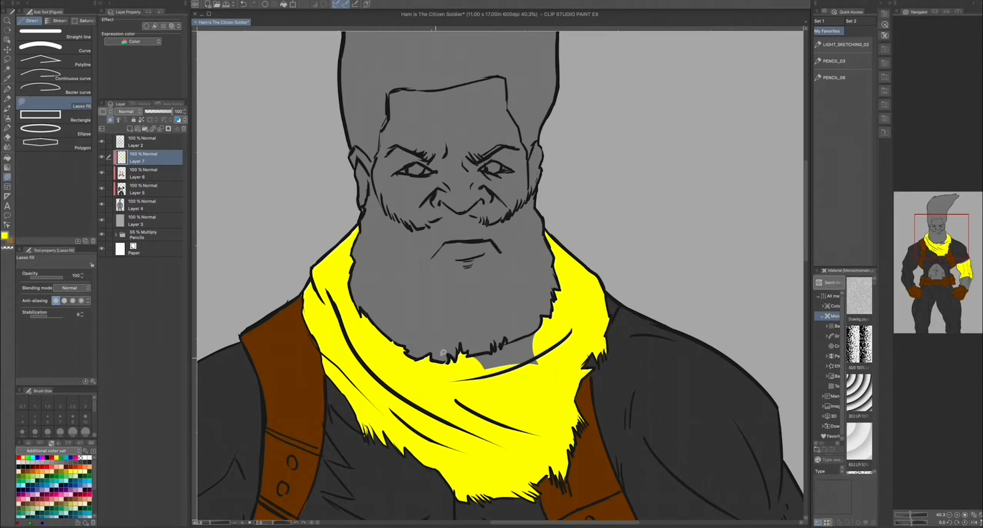
pyautogui.moveTo(506, 342); pyautogui.dragTo(534, 338)
pyautogui.scroll(-4, 488, 364)
pyautogui.moveTo(417, 500)
pyautogui.mouseDown()
pyautogui.moveTo(416, 219)
pyautogui.moveTo(436, 434)
pyautogui.mouseUp()
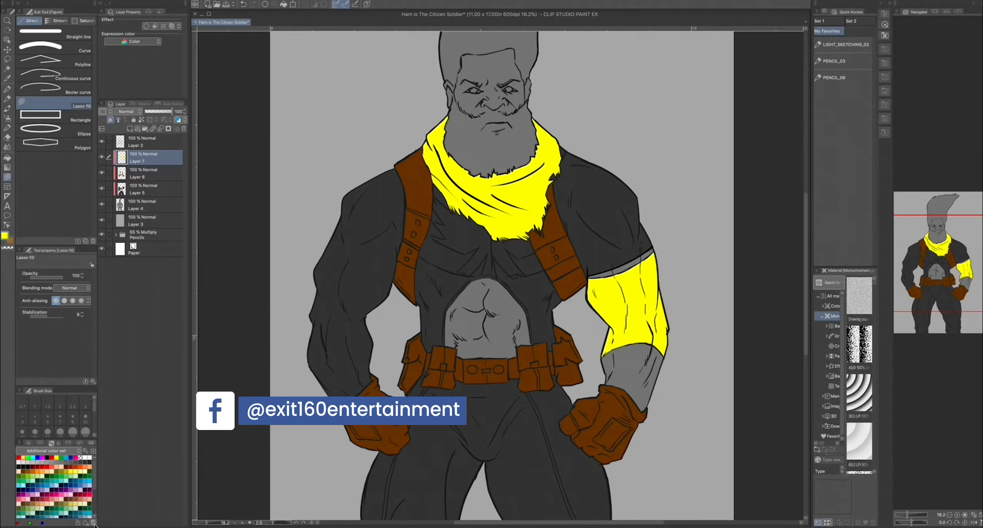
# Choose near-white as the color, add a new raster layer above Layer 7, and clip it to the layer below
pyautogui.click(23, 463)
pyautogui.press('super+shift+n')
pyautogui.rightClick(165, 158)
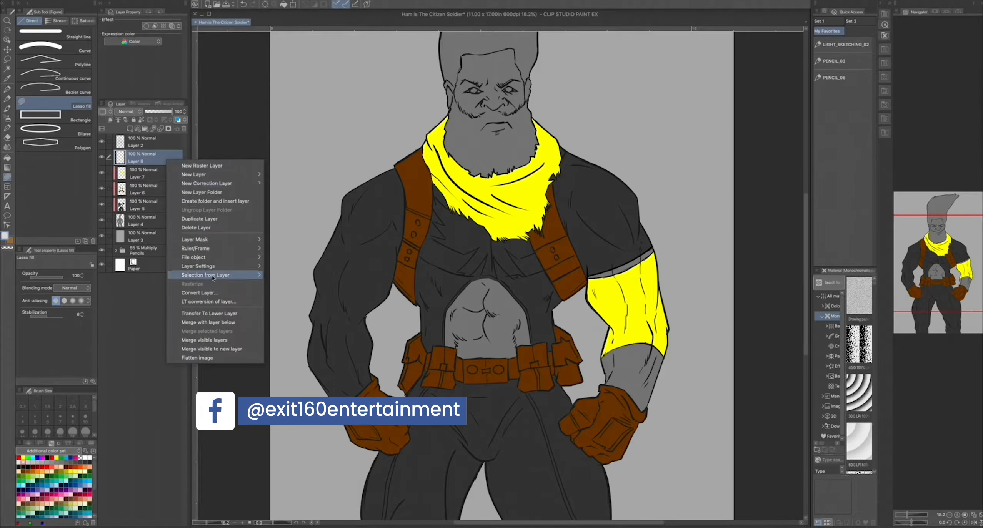
pyautogui.click(223, 332)
# Fill the midriff opening above the belt near-white on Layer 8
pyautogui.moveTo(485, 298)
pyautogui.mouseDown()
pyautogui.moveTo(442, 282)
pyautogui.moveTo(533, 341)
pyautogui.moveTo(529, 313)
pyautogui.moveTo(491, 323)
pyautogui.moveTo(511, 292)
pyautogui.moveTo(482, 276)
pyautogui.moveTo(448, 311)
pyautogui.moveTo(461, 342)
pyautogui.mouseUp()
pyautogui.moveTo(459, 342)
pyautogui.mouseDown()
pyautogui.moveTo(465, 359)
pyautogui.moveTo(466, 335)
pyautogui.moveTo(477, 357)
pyautogui.mouseUp()
pyautogui.press('super+z')
pyautogui.moveTo(476, 356); pyautogui.dragTo(521, 343)
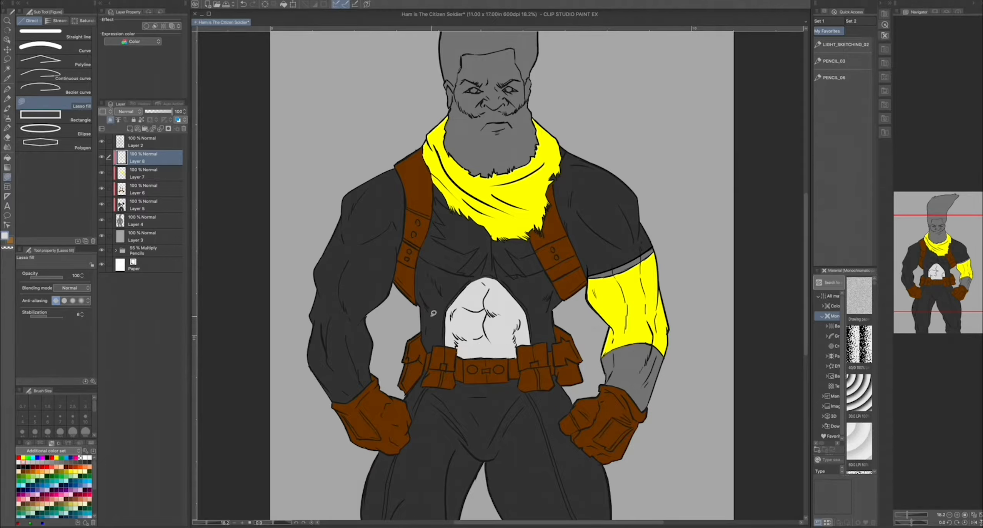
# Choose a light skin tone, add a new raster layer above Layer 8, and clip it to the layer below
pyautogui.click(41, 503)
pyautogui.click(129, 129)
pyautogui.rightClick(168, 158)
pyautogui.moveTo(217, 270)
pyautogui.click(292, 286)
# Fill the bare forearm between the yellow wrap and the glove in light skin tone on Layer 9
pyautogui.moveTo(625, 356); pyautogui.dragTo(673, 459)
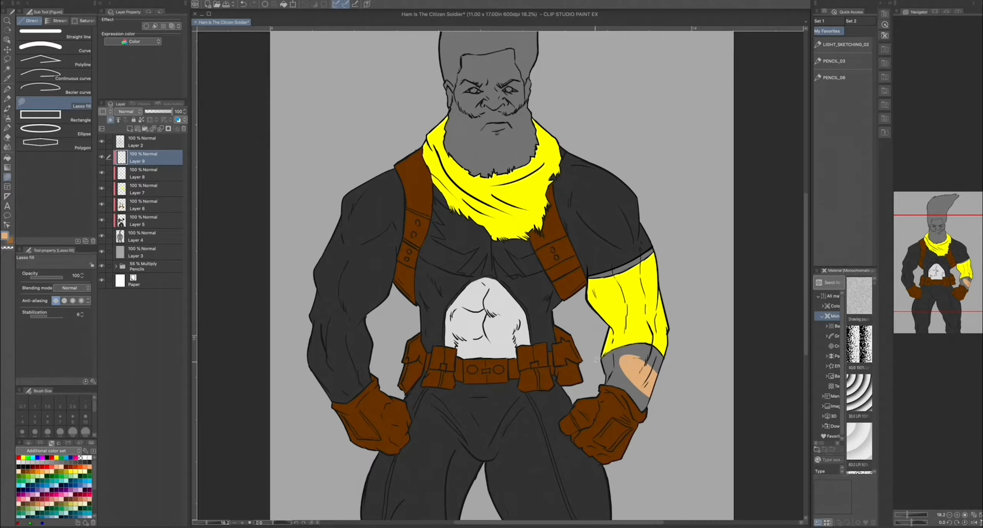
pyautogui.moveTo(595, 361)
pyautogui.mouseDown()
pyautogui.moveTo(620, 386)
pyautogui.moveTo(605, 381)
pyautogui.moveTo(638, 396)
pyautogui.mouseUp()
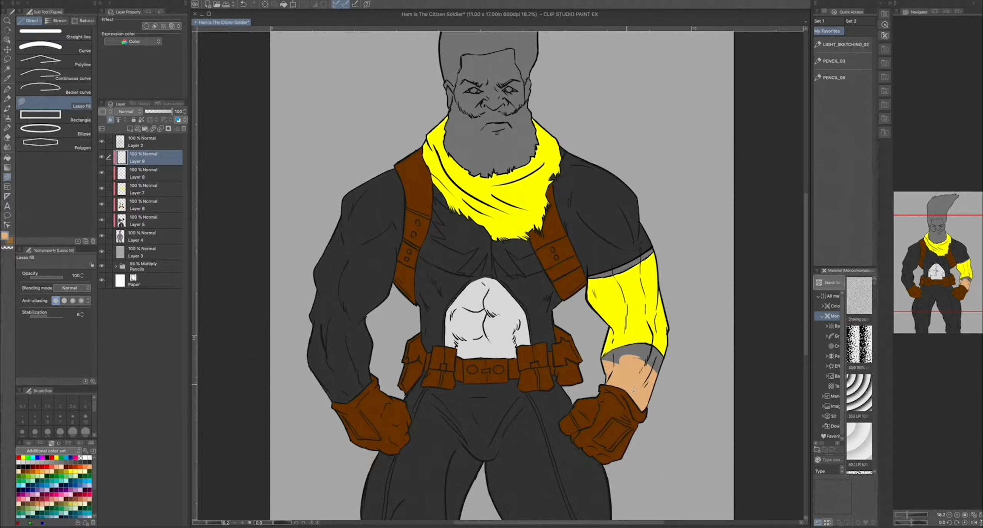
pyautogui.scroll(3, 623, 323)
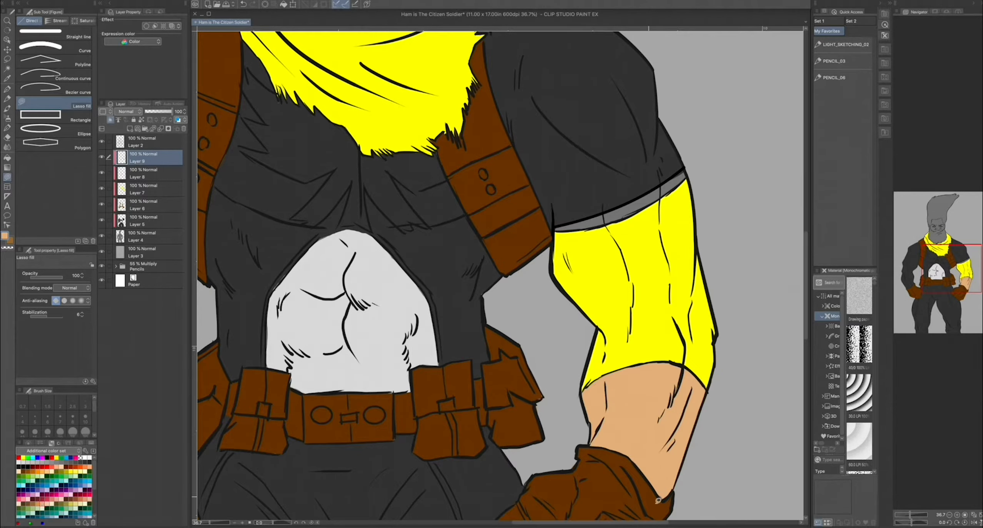
# Fill the openings on the backs of both gloves and the strip above the yellow wrap in light skin tone
pyautogui.scroll(-3, 446, 474)
pyautogui.moveTo(642, 407)
pyautogui.mouseDown()
pyautogui.moveTo(625, 391)
pyautogui.moveTo(575, 413)
pyautogui.moveTo(605, 450)
pyautogui.moveTo(623, 399)
pyautogui.mouseUp()
pyautogui.hscroll(-10, 623, 400)
pyautogui.moveTo(451, 396)
pyautogui.mouseDown()
pyautogui.moveTo(417, 402)
pyautogui.moveTo(478, 456)
pyautogui.moveTo(486, 434)
pyautogui.mouseUp()
pyautogui.scroll(-3, 382, 361)
pyautogui.scroll(3, 392, 342)
pyautogui.scroll(7, 500, 269)
pyautogui.moveTo(745, 386)
pyautogui.mouseDown()
pyautogui.moveTo(681, 425)
pyautogui.moveTo(627, 431)
pyautogui.moveTo(745, 386)
pyautogui.mouseUp()
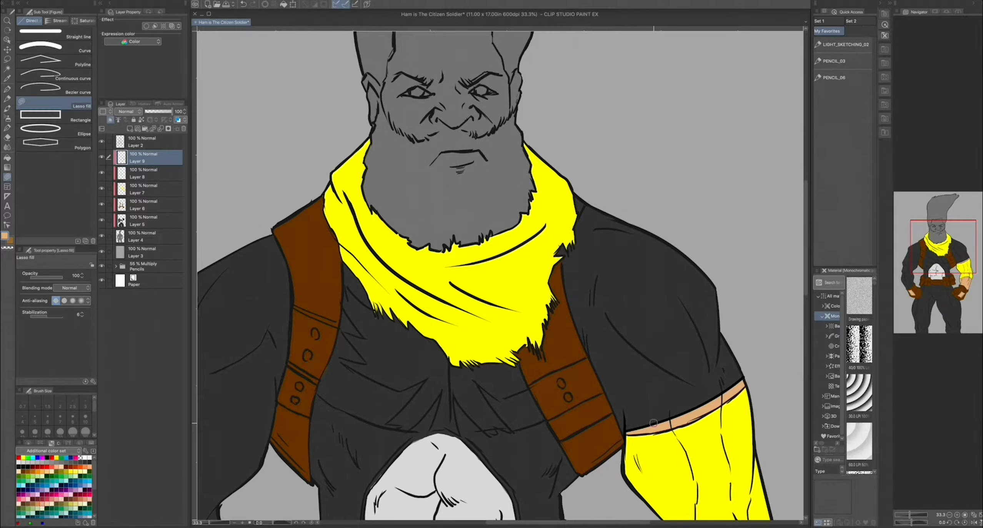
# Fill both ears, the face and the lips in light skin tone on Layer 9
pyautogui.moveTo(456, 195); pyautogui.dragTo(521, 480)
pyautogui.moveTo(447, 372)
pyautogui.mouseDown()
pyautogui.moveTo(435, 396)
pyautogui.moveTo(446, 375)
pyautogui.mouseUp()
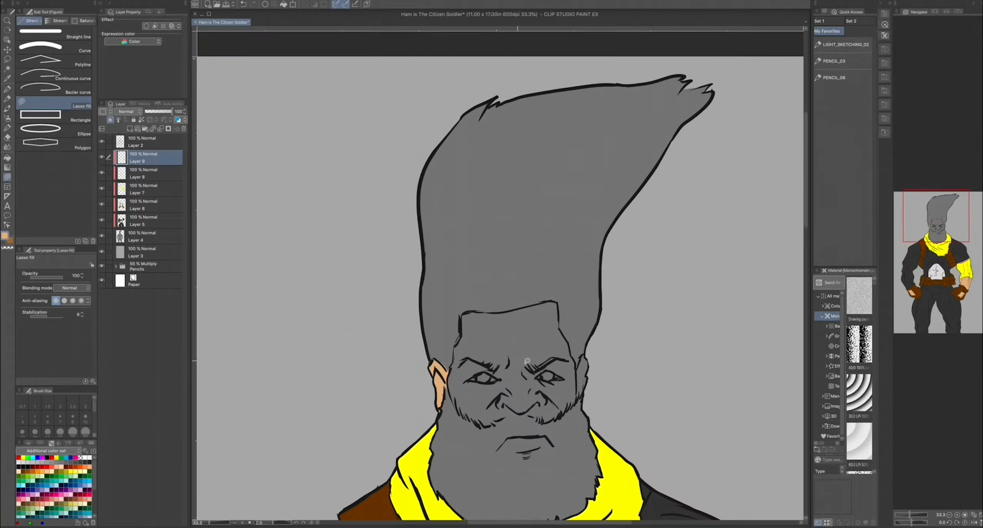
pyautogui.moveTo(577, 371); pyautogui.dragTo(578, 371)
pyautogui.moveTo(569, 388)
pyautogui.mouseDown()
pyautogui.moveTo(560, 328)
pyautogui.moveTo(496, 308)
pyautogui.moveTo(530, 404)
pyautogui.moveTo(573, 387)
pyautogui.mouseUp()
pyautogui.moveTo(452, 364)
pyautogui.mouseDown()
pyautogui.moveTo(471, 415)
pyautogui.moveTo(495, 423)
pyautogui.moveTo(569, 406)
pyautogui.moveTo(548, 435)
pyautogui.moveTo(515, 432)
pyautogui.mouseUp()
# Add a new raster layer above Layer 9, clip it to the layer below, and choose near-black as the color
pyautogui.click(131, 130)
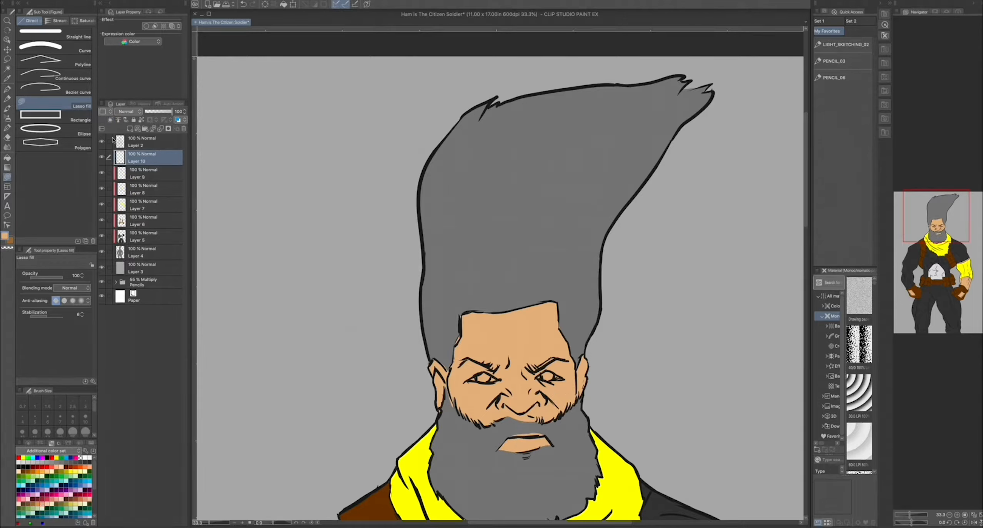
pyautogui.rightClick(136, 157)
pyautogui.moveTo(185, 262)
pyautogui.click(264, 283)
pyautogui.click(89, 462)
# Fill the tall hair and both temples near-black on Layer 10
pyautogui.moveTo(431, 161)
pyautogui.mouseDown()
pyautogui.moveTo(439, 233)
pyautogui.moveTo(449, 213)
pyautogui.mouseUp()
pyautogui.moveTo(572, 251)
pyautogui.mouseDown()
pyautogui.moveTo(559, 305)
pyautogui.moveTo(574, 357)
pyautogui.moveTo(577, 315)
pyautogui.mouseUp()
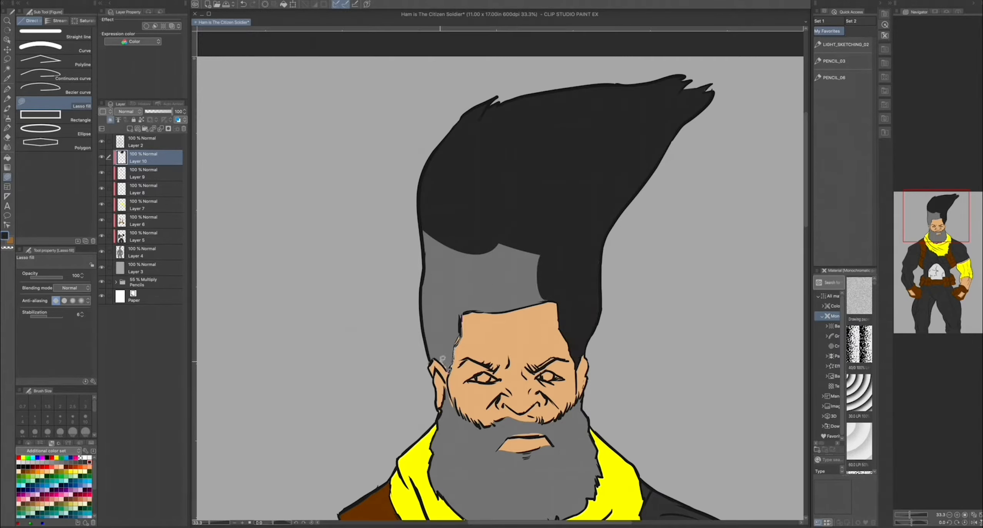
pyautogui.moveTo(445, 361); pyautogui.dragTo(444, 358)
pyautogui.moveTo(476, 309); pyautogui.dragTo(454, 290)
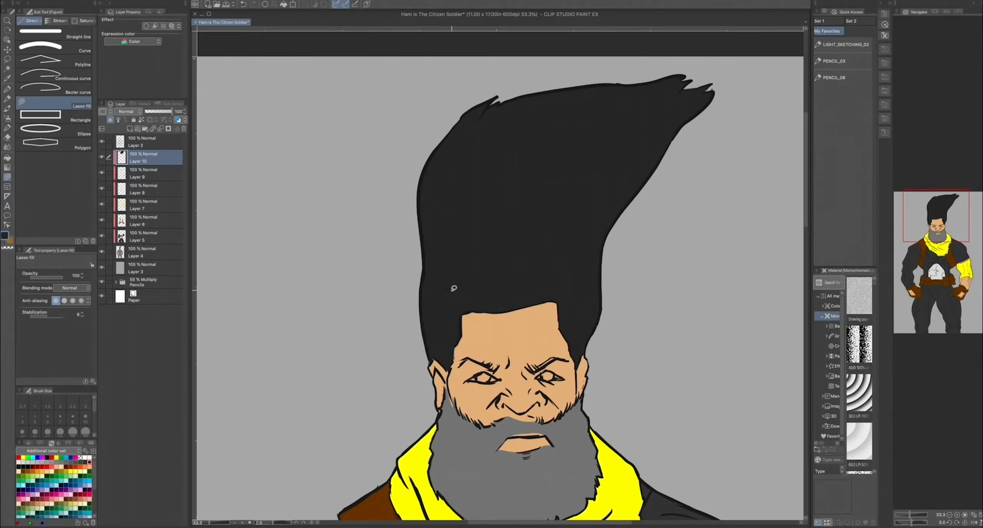
# Fill the sideburns, full beard and moustache near-black on Layer 10, leaving the lips in skin tone
pyautogui.scroll(-3, 446, 459)
pyautogui.moveTo(433, 331)
pyautogui.mouseDown()
pyautogui.moveTo(421, 401)
pyautogui.moveTo(437, 429)
pyautogui.moveTo(471, 405)
pyautogui.moveTo(435, 313)
pyautogui.mouseUp()
pyautogui.moveTo(548, 372)
pyautogui.mouseDown()
pyautogui.moveTo(481, 374)
pyautogui.moveTo(507, 378)
pyautogui.mouseUp()
pyautogui.moveTo(571, 338)
pyautogui.mouseDown()
pyautogui.moveTo(581, 426)
pyautogui.moveTo(582, 402)
pyautogui.moveTo(460, 442)
pyautogui.mouseUp()
pyautogui.moveTo(455, 448)
pyautogui.mouseDown()
pyautogui.moveTo(505, 456)
pyautogui.moveTo(535, 443)
pyautogui.mouseUp()
pyautogui.moveTo(459, 347); pyautogui.dragTo(434, 314)
pyautogui.moveTo(466, 349)
pyautogui.mouseDown()
pyautogui.moveTo(473, 352)
pyautogui.moveTo(464, 345)
pyautogui.mouseUp()
pyautogui.moveTo(566, 325); pyautogui.dragTo(566, 330)
pyautogui.moveTo(493, 377); pyautogui.dragTo(485, 332)
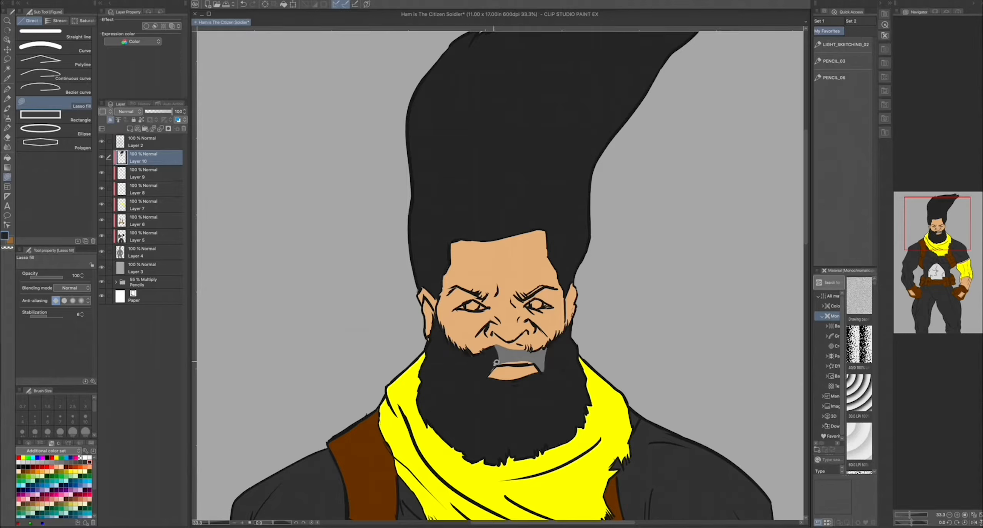
pyautogui.moveTo(489, 371)
pyautogui.mouseDown()
pyautogui.moveTo(517, 359)
pyautogui.moveTo(488, 335)
pyautogui.moveTo(514, 350)
pyautogui.mouseUp()
pyautogui.moveTo(536, 363)
pyautogui.mouseDown()
pyautogui.moveTo(500, 357)
pyautogui.moveTo(537, 352)
pyautogui.mouseUp()
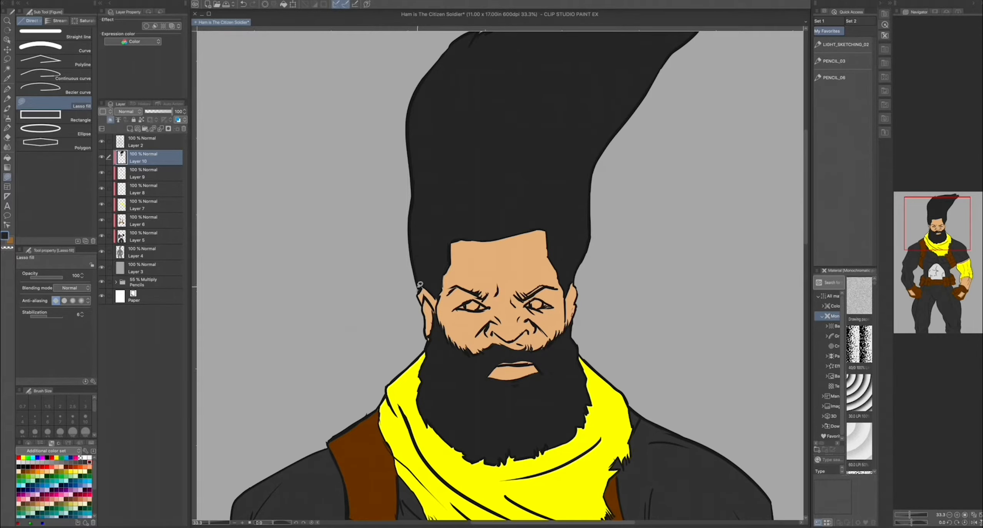
pyautogui.moveTo(550, 289); pyautogui.dragTo(425, 261)
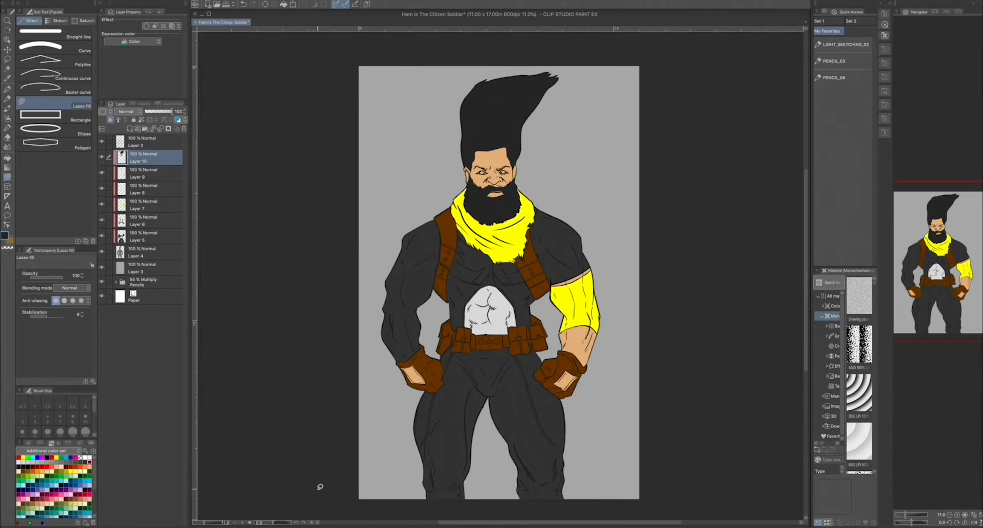
# Adjust the skin color on Layer 9 to hue 1, saturation -28 and luminosity -20
pyautogui.click(137, 173)
pyautogui.press('super+u')
pyautogui.moveTo(317, 356); pyautogui.dragTo(307, 376)
pyautogui.moveTo(317, 396); pyautogui.dragTo(301, 399)
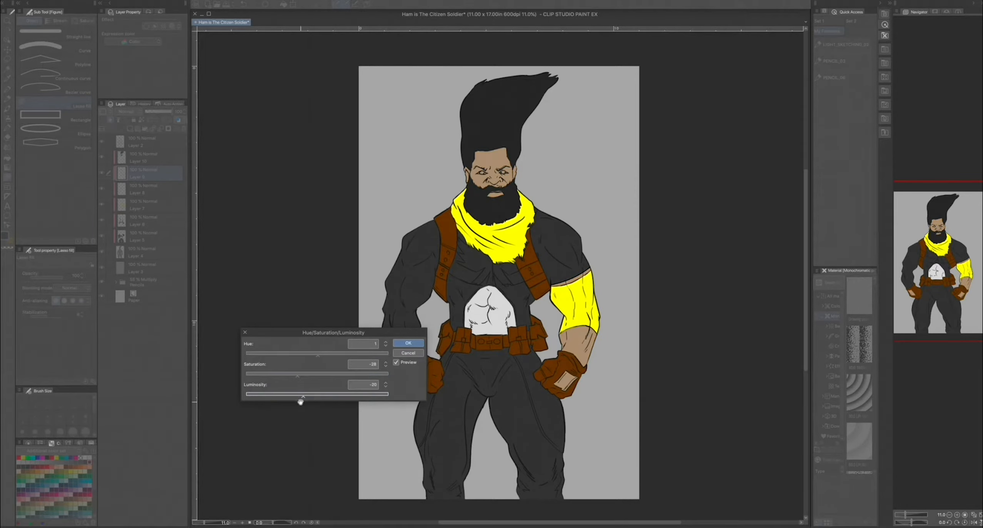
pyautogui.click(399, 343)
# Select the midriff's Layer 8 and sample its near-white color from the artwork
pyautogui.click(102, 189)
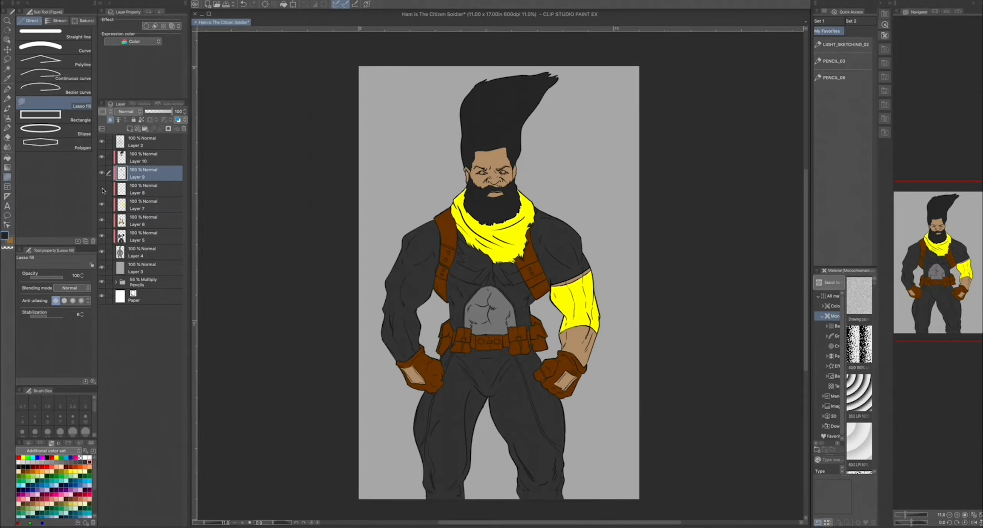
pyautogui.click(101, 189)
pyautogui.click(143, 189)
pyautogui.scroll(3, 494, 310)
pyautogui.moveTo(496, 308); pyautogui.dragTo(509, 236)
pyautogui.keyDown('alt'); pyautogui.click(509, 236); pyautogui.keyUp('alt')
# Undo the trial fill beside the glove and move Layer 8 below Layer 6, directly above Layer 5
pyautogui.moveTo(575, 378)
pyautogui.mouseDown()
pyautogui.moveTo(594, 415)
pyautogui.moveTo(585, 389)
pyautogui.mouseUp()
pyautogui.press('super+z')
pyautogui.click(102, 172)
pyautogui.click(101, 173)
pyautogui.moveTo(144, 189); pyautogui.dragTo(143, 223)
# Fill the outer side panels on both trouser thighs near-white on Layer 8
pyautogui.moveTo(615, 458)
pyautogui.mouseDown()
pyautogui.moveTo(575, 296)
pyautogui.moveTo(550, 346)
pyautogui.moveTo(569, 423)
pyautogui.mouseUp()
pyautogui.moveTo(438, 299)
pyautogui.mouseDown()
pyautogui.moveTo(399, 450)
pyautogui.moveTo(411, 353)
pyautogui.mouseUp()
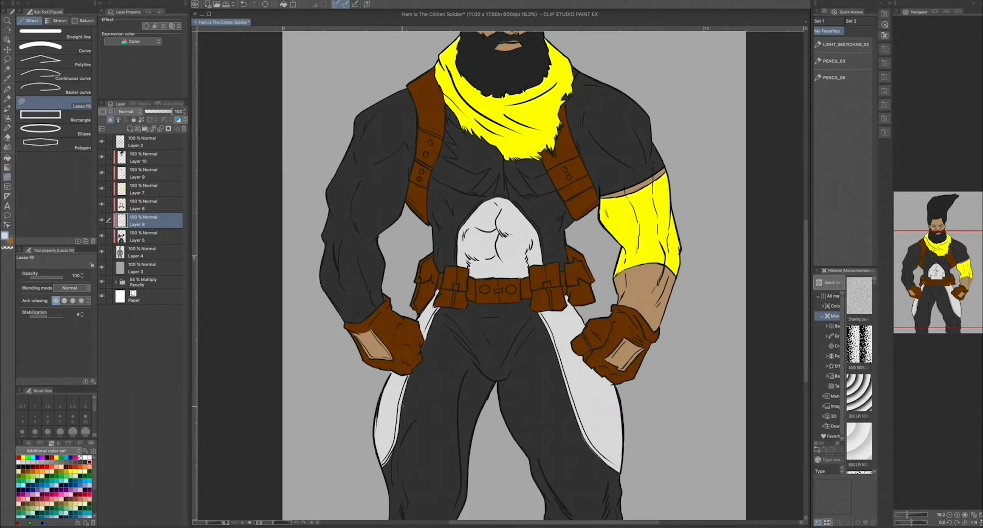
pyautogui.scroll(-2, 421, 359)
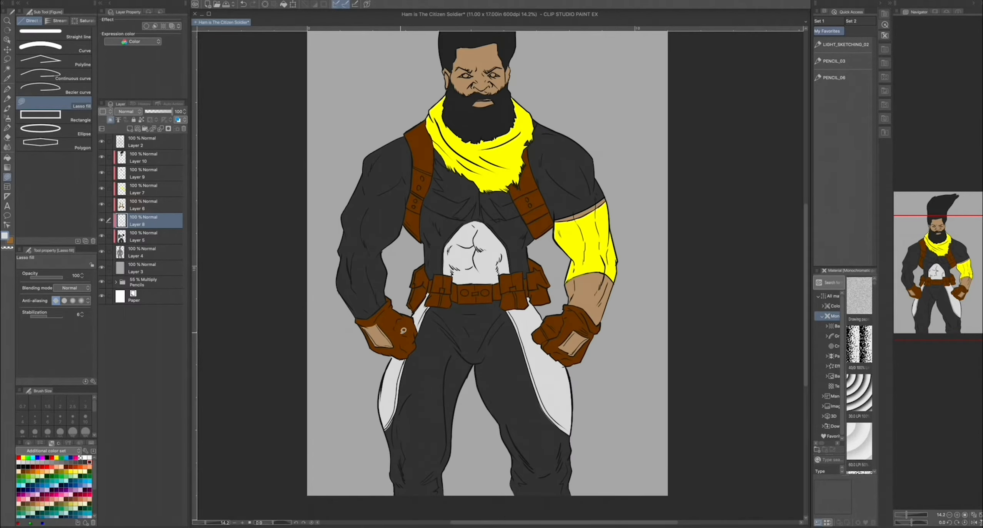
# Fill the jagged chest markings below the scarf on the long-sleeved arm's side near-white
pyautogui.scroll(3, 554, 346)
pyautogui.moveTo(514, 306); pyautogui.dragTo(508, 344)
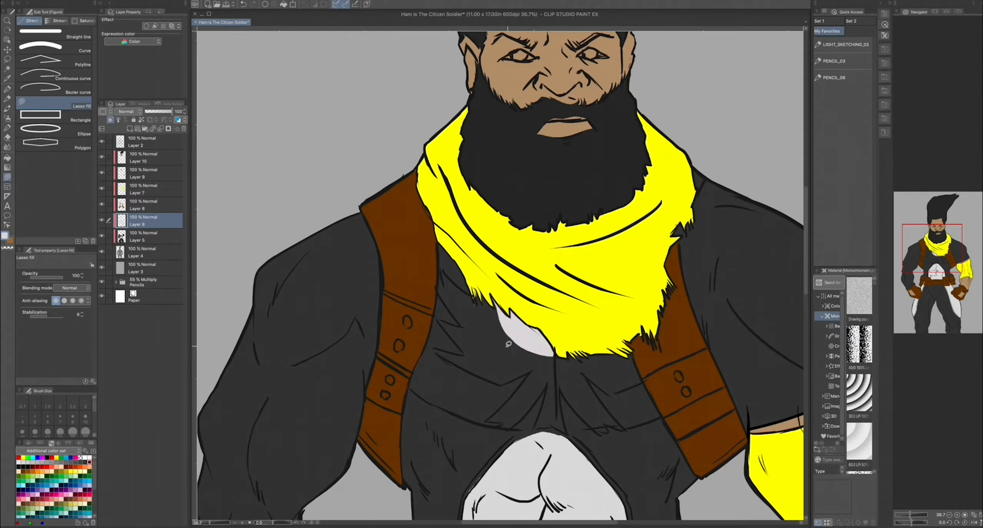
pyautogui.moveTo(494, 305)
pyautogui.mouseDown()
pyautogui.moveTo(449, 302)
pyautogui.moveTo(498, 320)
pyautogui.mouseUp()
pyautogui.moveTo(444, 276)
pyautogui.mouseDown()
pyautogui.moveTo(446, 309)
pyautogui.moveTo(463, 327)
pyautogui.mouseUp()
pyautogui.moveTo(464, 328)
pyautogui.mouseDown()
pyautogui.moveTo(435, 318)
pyautogui.moveTo(466, 364)
pyautogui.moveTo(523, 375)
pyautogui.mouseUp()
# Fill the central chest markings and those on the short-sleeved arm's side near-white on Layer 8
pyautogui.moveTo(548, 343); pyautogui.dragTo(638, 387)
pyautogui.moveTo(630, 356)
pyautogui.mouseDown()
pyautogui.moveTo(654, 416)
pyautogui.moveTo(584, 370)
pyautogui.moveTo(620, 426)
pyautogui.moveTo(535, 354)
pyautogui.moveTo(494, 419)
pyautogui.moveTo(551, 381)
pyautogui.mouseUp()
pyautogui.moveTo(547, 384)
pyautogui.mouseDown()
pyautogui.moveTo(543, 405)
pyautogui.moveTo(559, 401)
pyautogui.moveTo(554, 377)
pyautogui.mouseUp()
pyautogui.moveTo(546, 384)
pyautogui.mouseDown()
pyautogui.moveTo(526, 413)
pyautogui.moveTo(536, 395)
pyautogui.mouseUp()
pyautogui.moveTo(561, 389)
pyautogui.mouseDown()
pyautogui.moveTo(583, 414)
pyautogui.moveTo(656, 415)
pyautogui.moveTo(631, 410)
pyautogui.mouseUp()
pyautogui.moveTo(599, 382); pyautogui.dragTo(601, 395)
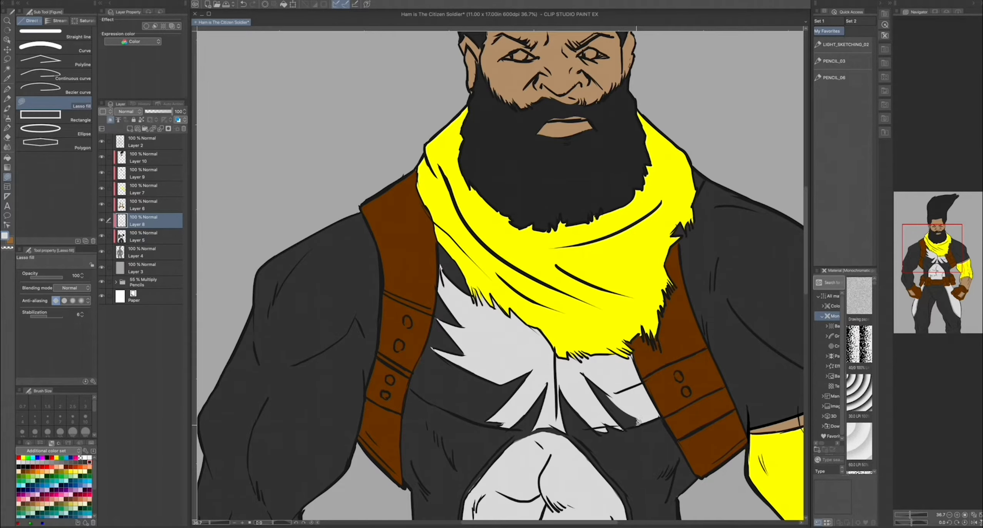
pyautogui.moveTo(639, 421); pyautogui.dragTo(589, 375)
# Recolor the forearm, upper-arm strip, glove openings and face on Layer 9 dark brown with the Fill tool
pyautogui.scroll(-5, 606, 427)
pyautogui.moveTo(538, 442); pyautogui.dragTo(473, 269)
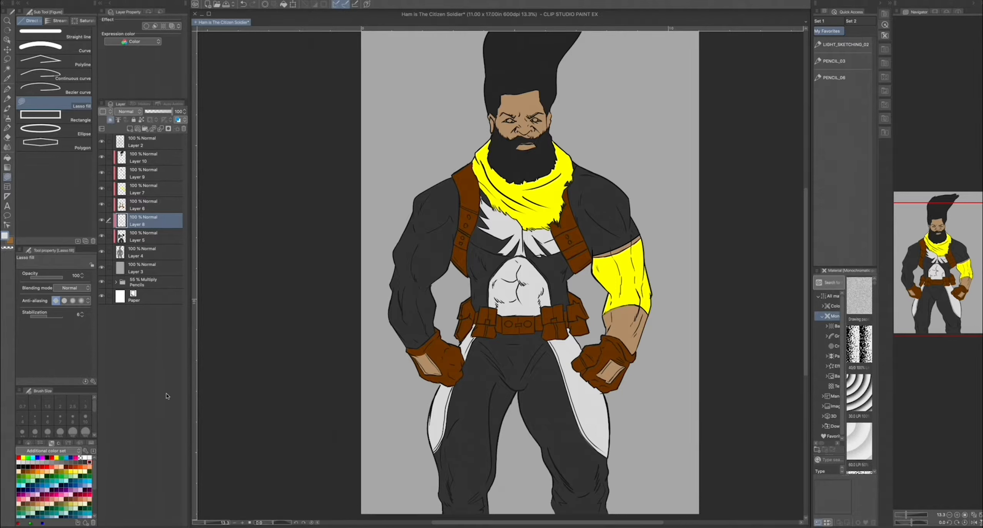
pyautogui.click(102, 174)
pyautogui.click(23, 498)
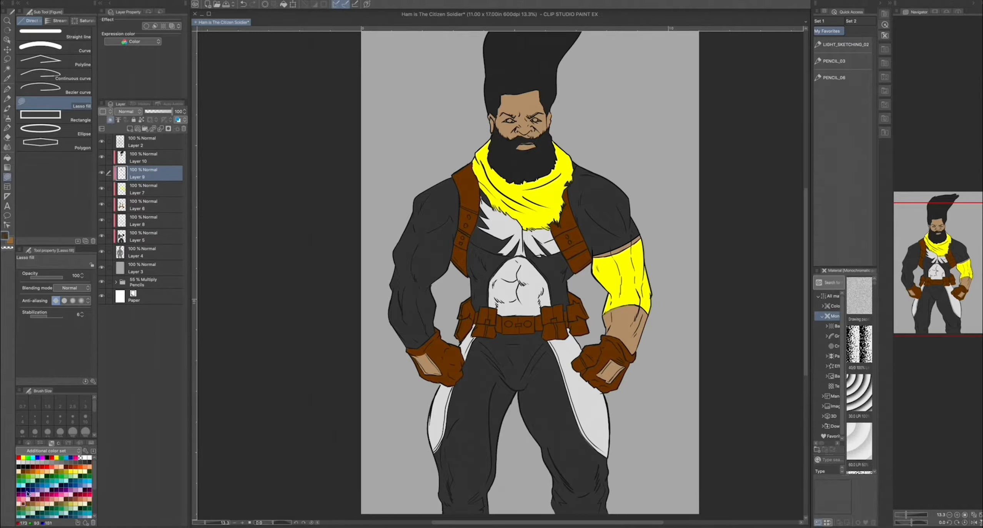
pyautogui.click(7, 158)
pyautogui.click(425, 364)
pyautogui.click(623, 327)
pyautogui.click(615, 248)
pyautogui.click(611, 371)
pyautogui.click(527, 140)
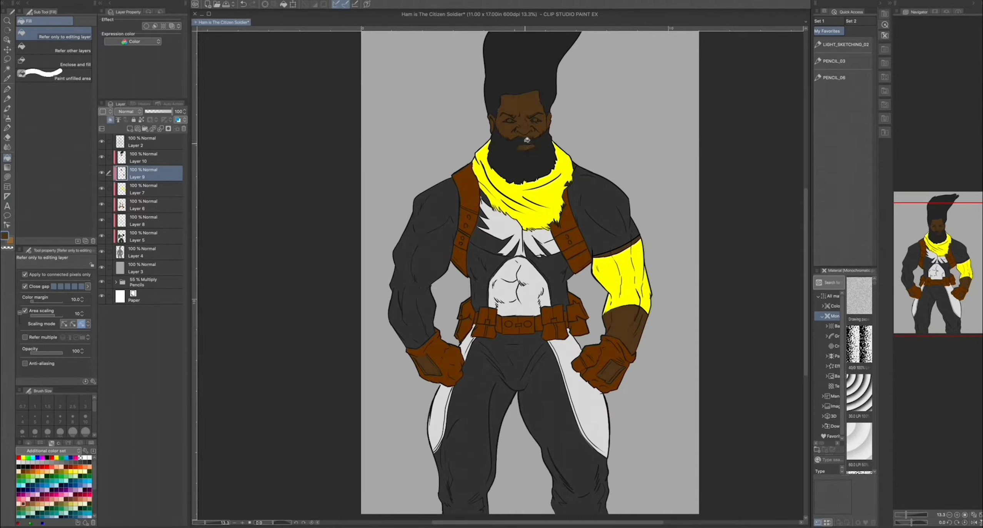
# Lighten the brown skin on Layer 9 with a Hue/Saturation/Luminosity adjustment
pyautogui.press('super+u')
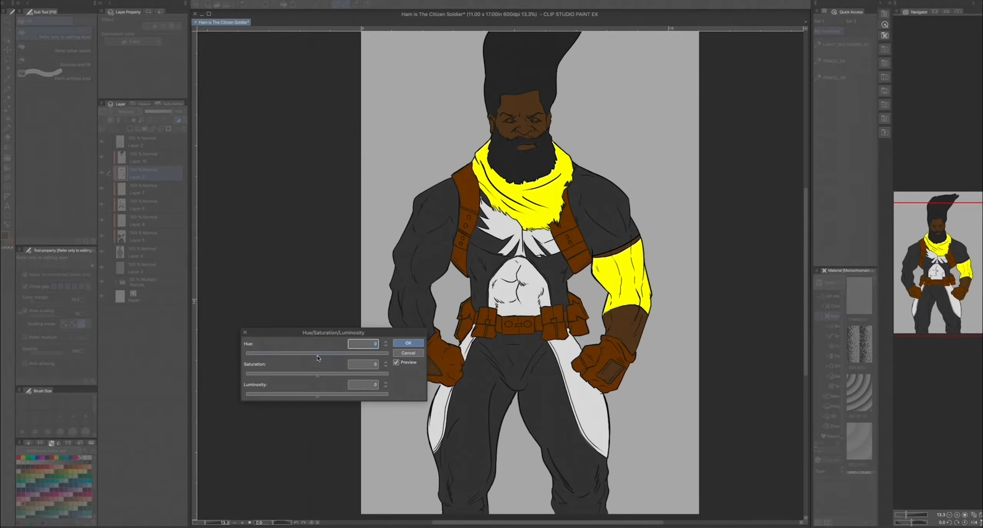
pyautogui.moveTo(318, 356); pyautogui.dragTo(317, 356)
pyautogui.moveTo(318, 396); pyautogui.dragTo(332, 398)
pyautogui.press('Return')
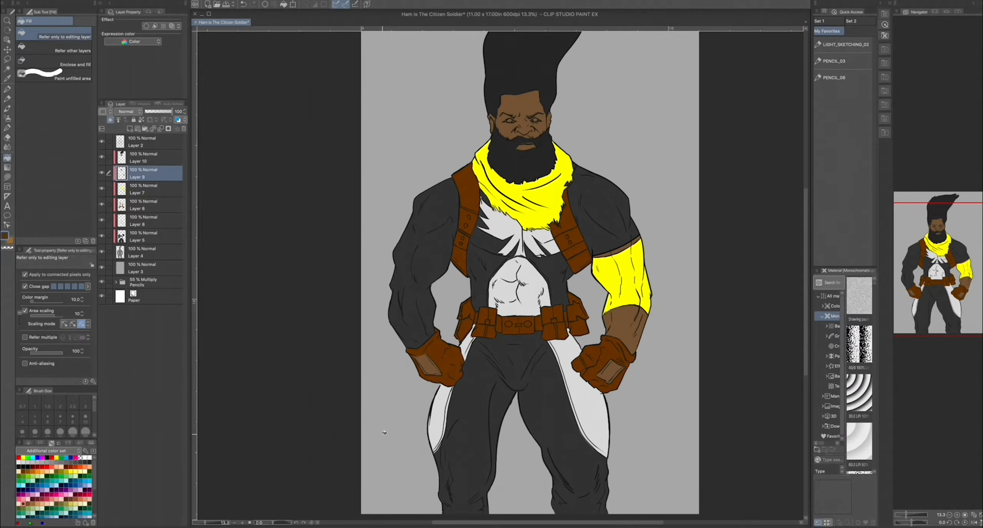
# Set the drawing color to dark brown with hue 37, saturation 60 and value 29, and select Lasso fill
pyautogui.moveTo(474, 498); pyautogui.dragTo(486, 499)
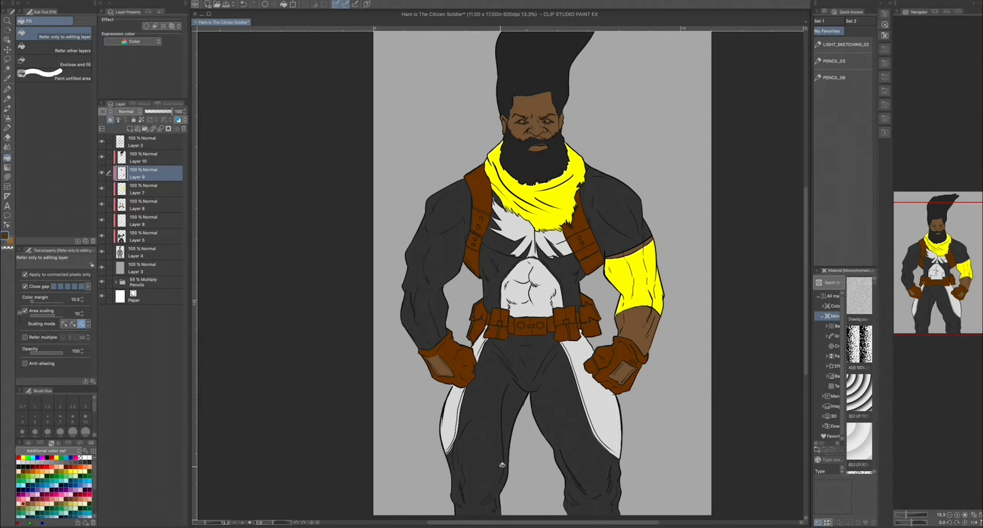
pyautogui.click(7, 119)
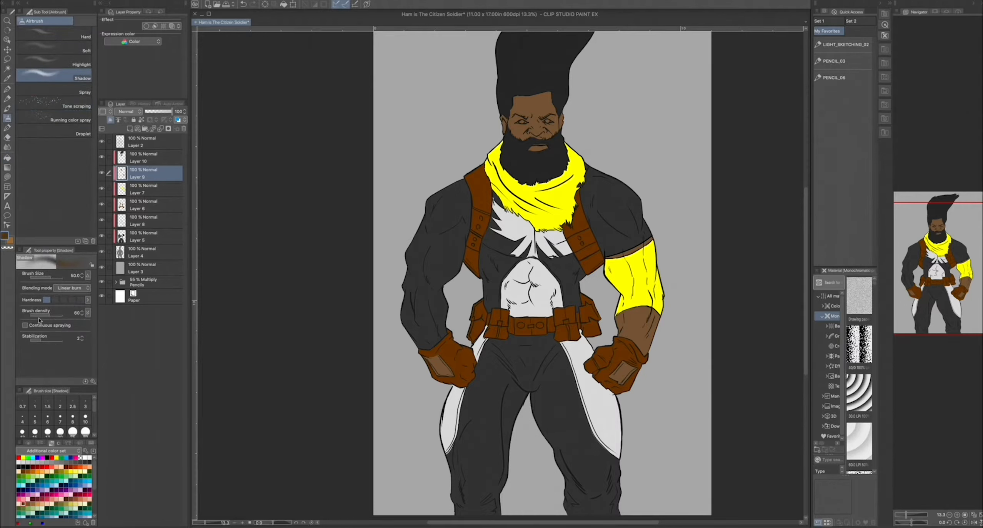
pyautogui.click(4, 235)
pyautogui.moveTo(227, 316); pyautogui.dragTo(219, 318)
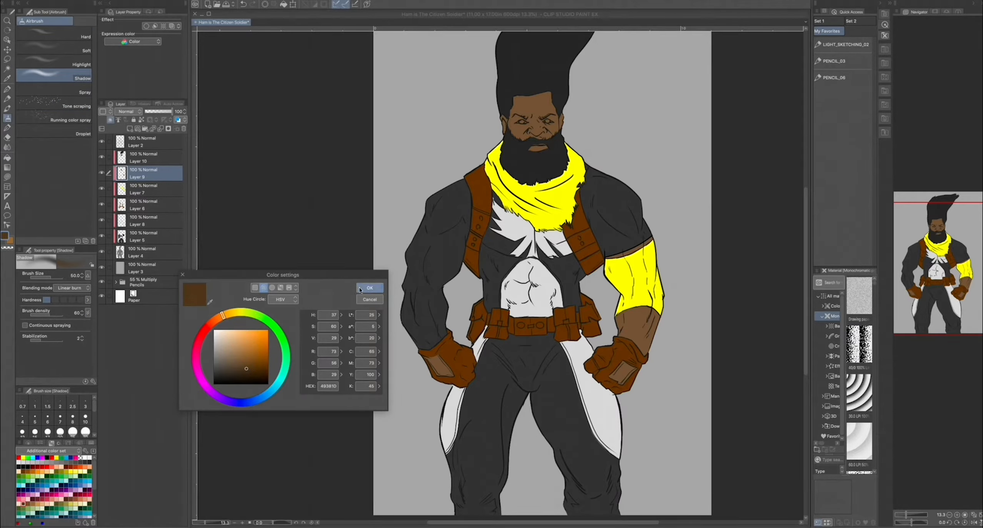
pyautogui.click(369, 288)
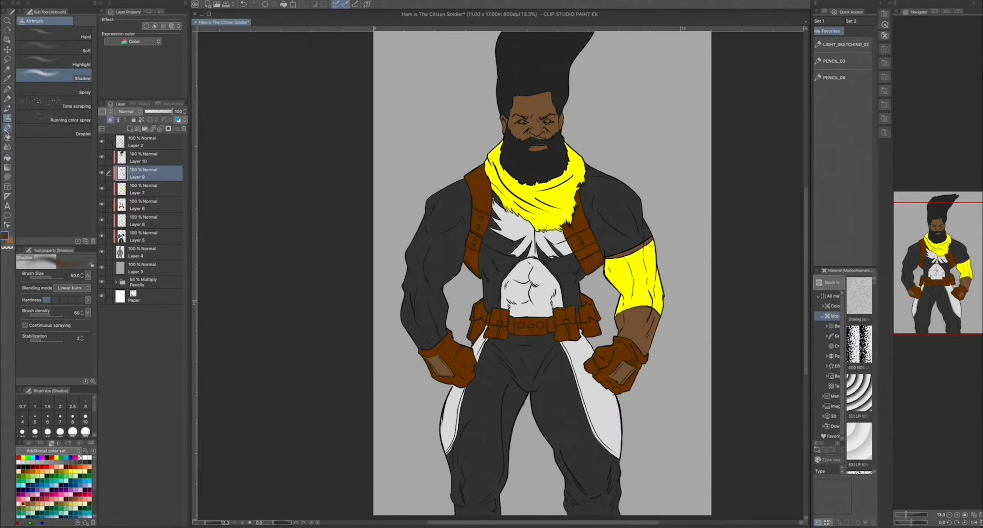
pyautogui.click(7, 109)
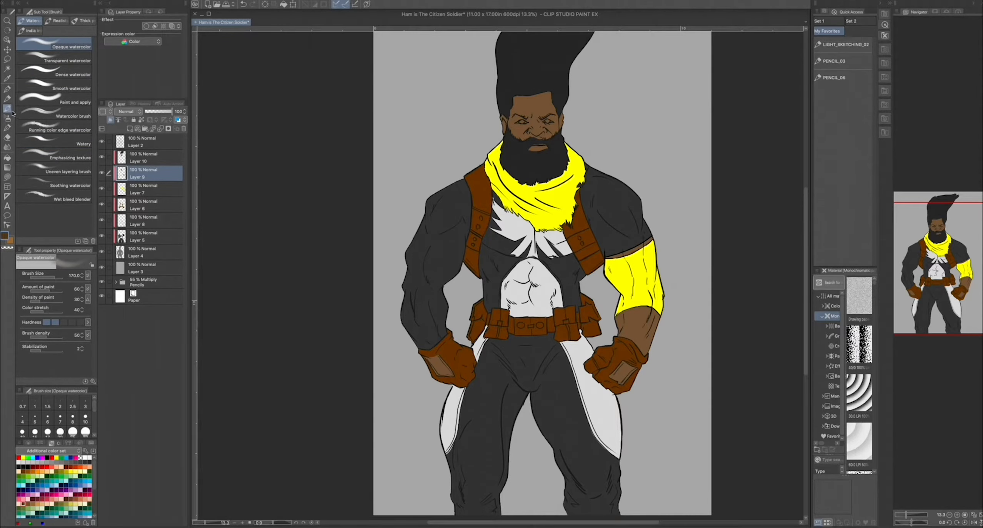
pyautogui.click(7, 177)
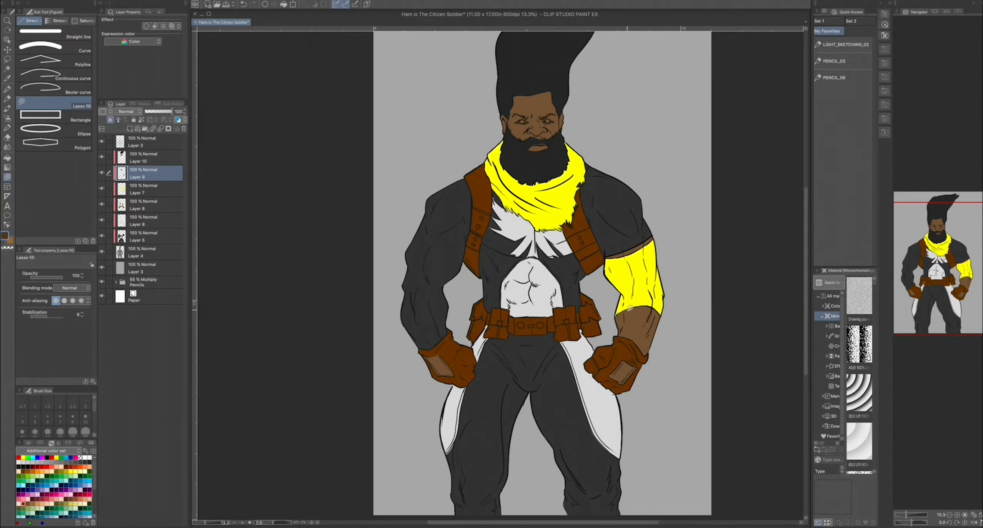
# Add dark brown shadow shapes along both sides of the bare forearm on Layer 9
pyautogui.scroll(3, 624, 313)
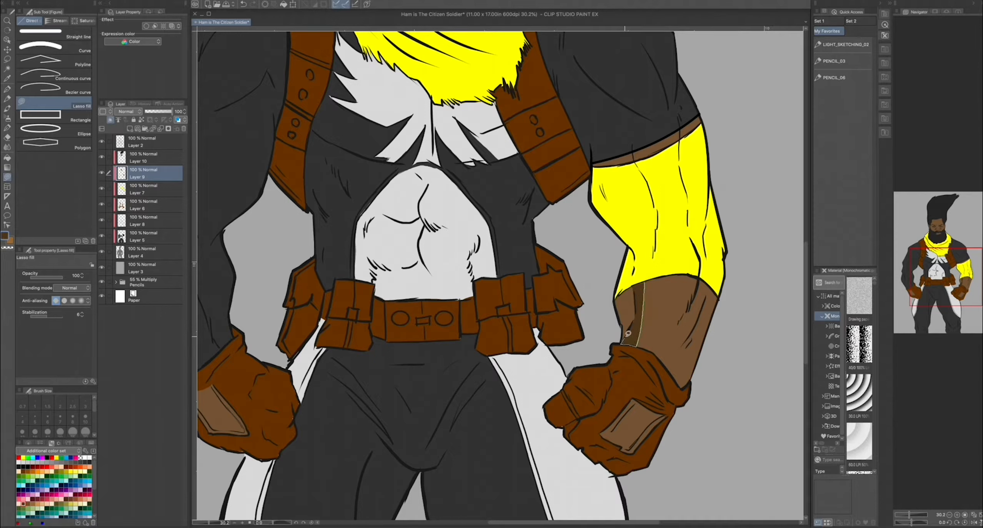
pyautogui.moveTo(627, 331); pyautogui.dragTo(609, 268)
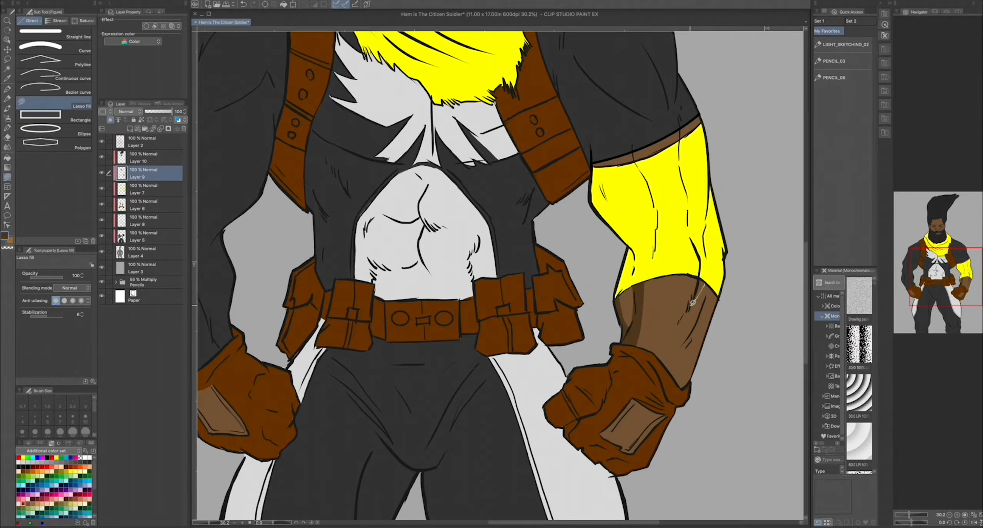
pyautogui.moveTo(693, 303)
pyautogui.mouseDown()
pyautogui.moveTo(688, 348)
pyautogui.moveTo(696, 327)
pyautogui.mouseUp()
pyautogui.scroll(-2, 646, 350)
pyautogui.moveTo(645, 309)
pyautogui.mouseDown()
pyautogui.moveTo(634, 347)
pyautogui.moveTo(645, 317)
pyautogui.mouseUp()
# Add dark brown shadows to the glove openings, the strip of skin above the yellow wrap, and the face
pyautogui.moveTo(643, 393); pyautogui.dragTo(614, 408)
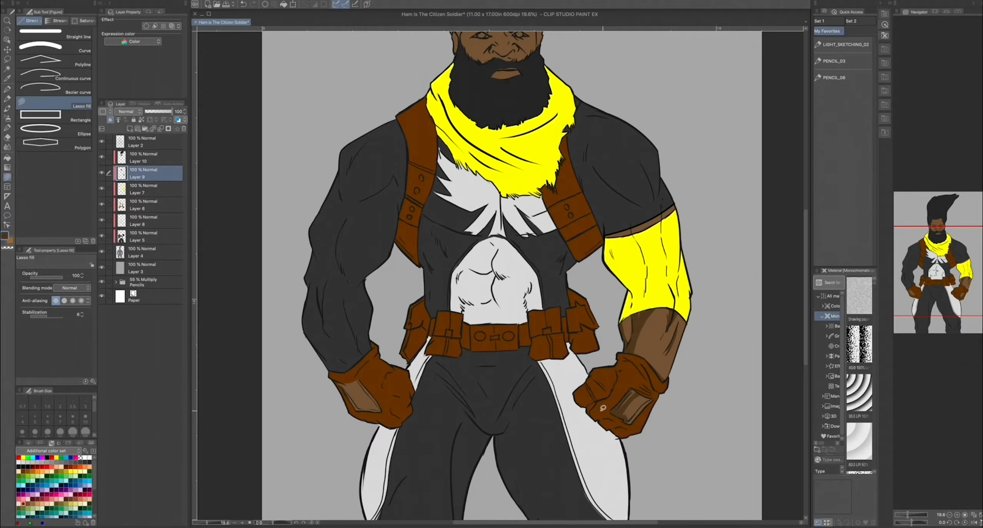
pyautogui.moveTo(349, 385)
pyautogui.mouseDown()
pyautogui.moveTo(366, 403)
pyautogui.moveTo(360, 376)
pyautogui.moveTo(345, 392)
pyautogui.mouseUp()
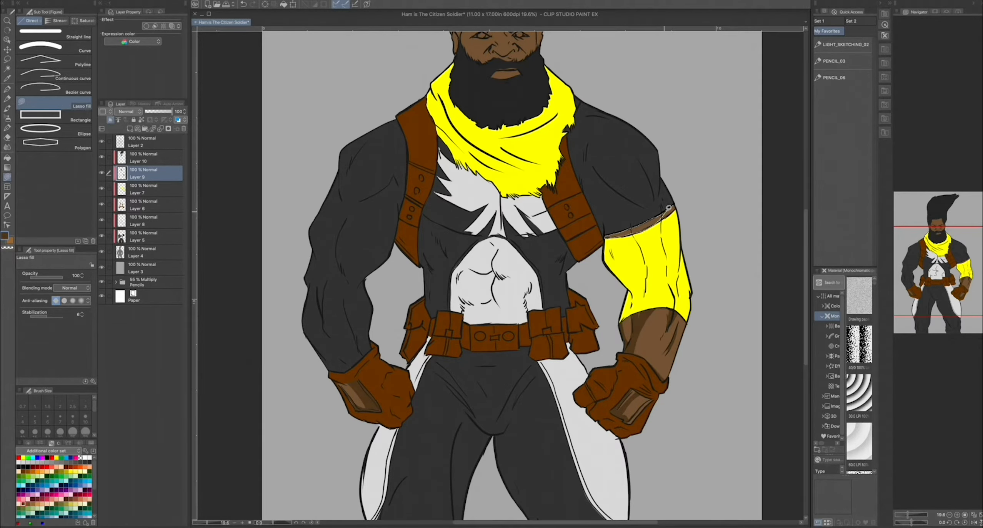
pyautogui.scroll(-4, 493, 297)
pyautogui.scroll(2, 494, 297)
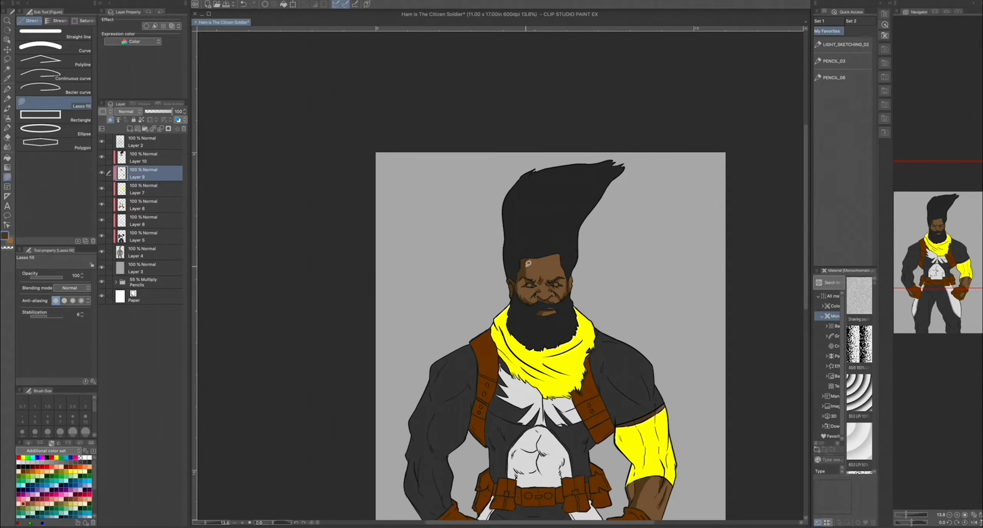
# Select the yellow Layer 7, sample the scarf's yellow, shift its hue to purple, and try a fill on the arm wrap
pyautogui.moveTo(451, 442); pyautogui.dragTo(438, 251)
pyautogui.click(146, 188)
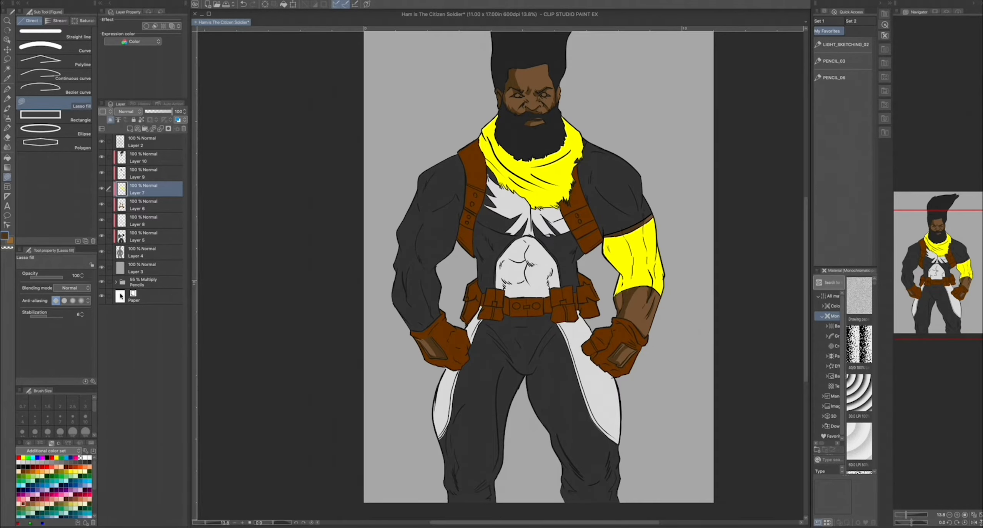
pyautogui.keyDown('alt'); pyautogui.click(529, 185); pyautogui.keyUp('alt')
pyautogui.doubleClick(5, 235)
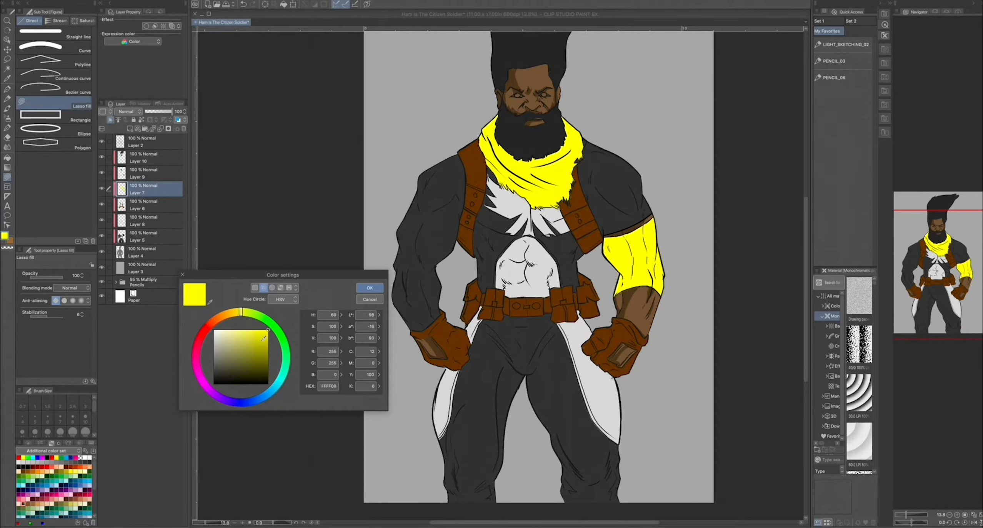
pyautogui.moveTo(239, 322); pyautogui.dragTo(224, 396)
pyautogui.click(370, 288)
pyautogui.moveTo(618, 235)
pyautogui.mouseDown()
pyautogui.moveTo(623, 273)
pyautogui.moveTo(609, 240)
pyautogui.mouseUp()
pyautogui.press('super+z')
# Add a new clipped layer above Layer 7 and fill purple shadow shapes along the yellow arm wrap's folds
pyautogui.scroll(1, 596, 268)
pyautogui.scroll(3, 475, 337)
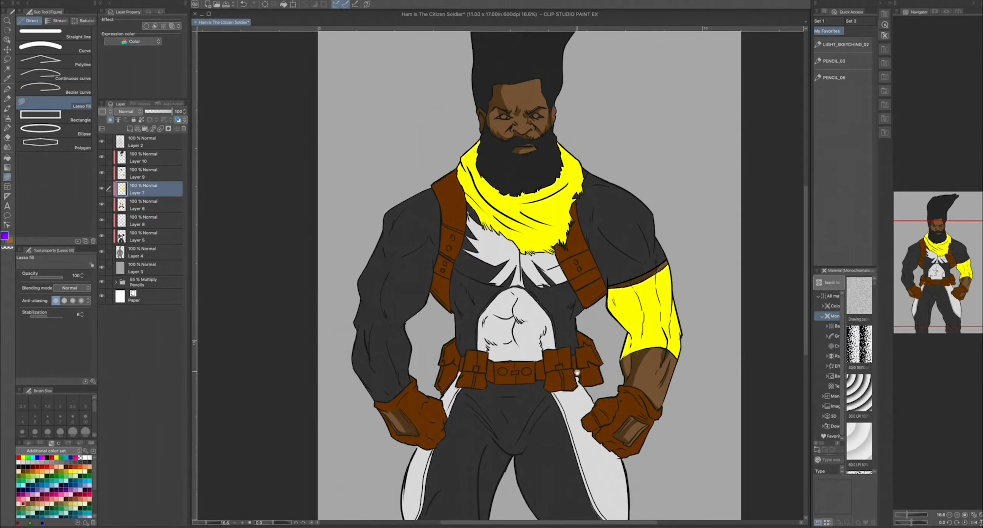
pyautogui.press('super+shift+n')
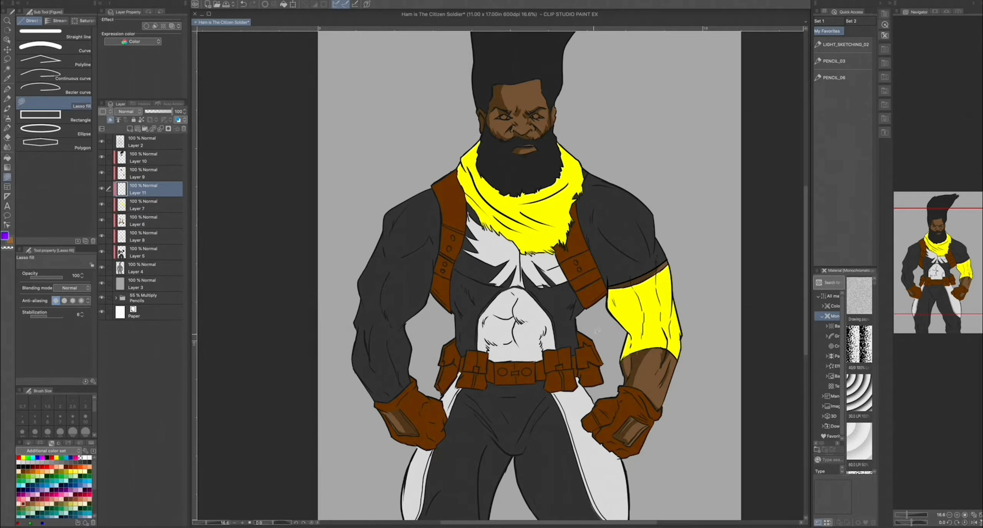
pyautogui.moveTo(633, 324)
pyautogui.mouseDown()
pyautogui.moveTo(618, 286)
pyautogui.moveTo(613, 292)
pyautogui.moveTo(635, 288)
pyautogui.moveTo(628, 330)
pyautogui.moveTo(603, 298)
pyautogui.mouseUp()
pyautogui.moveTo(631, 330)
pyautogui.mouseDown()
pyautogui.moveTo(645, 306)
pyautogui.moveTo(648, 344)
pyautogui.moveTo(646, 277)
pyautogui.moveTo(670, 344)
pyautogui.mouseUp()
pyautogui.moveTo(655, 287); pyautogui.dragTo(655, 266)
pyautogui.moveTo(644, 310); pyautogui.dragTo(633, 345)
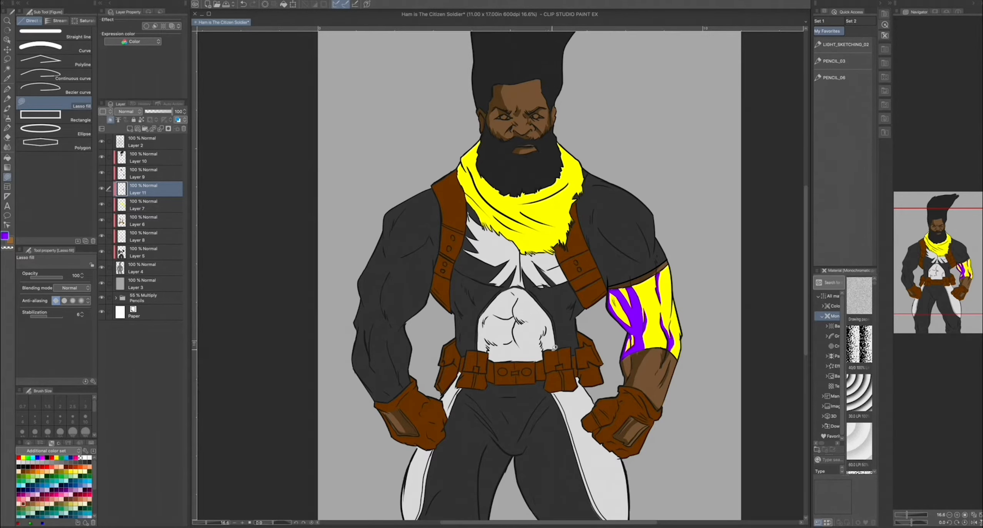
# Fill purple shadow shapes on the yellow scarf beneath the beard, along its folds and lower edge
pyautogui.moveTo(503, 255); pyautogui.dragTo(528, 373)
pyautogui.moveTo(513, 323)
pyautogui.mouseDown()
pyautogui.moveTo(494, 298)
pyautogui.moveTo(502, 262)
pyautogui.moveTo(498, 321)
pyautogui.moveTo(487, 298)
pyautogui.mouseUp()
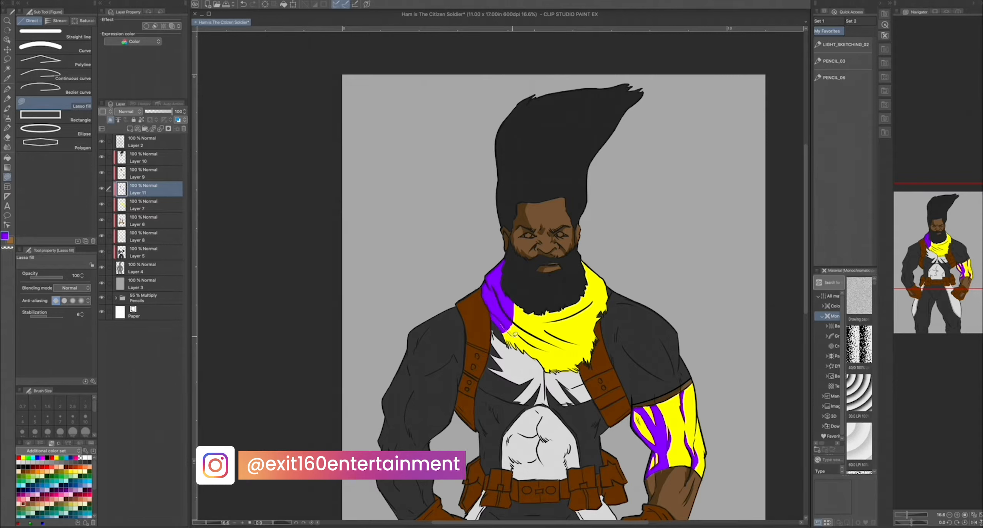
pyautogui.moveTo(514, 335)
pyautogui.mouseDown()
pyautogui.moveTo(503, 323)
pyautogui.moveTo(538, 351)
pyautogui.moveTo(515, 308)
pyautogui.moveTo(586, 282)
pyautogui.mouseUp()
pyautogui.moveTo(522, 310)
pyautogui.mouseDown()
pyautogui.moveTo(583, 344)
pyautogui.moveTo(563, 319)
pyautogui.moveTo(593, 304)
pyautogui.moveTo(580, 263)
pyautogui.mouseUp()
pyautogui.moveTo(570, 365)
pyautogui.mouseDown()
pyautogui.moveTo(548, 359)
pyautogui.moveTo(565, 367)
pyautogui.mouseUp()
# Try other blending modes on the purple shadow layer, return it to Normal, and lower its opacity to 32%
pyautogui.scroll(-3, 558, 363)
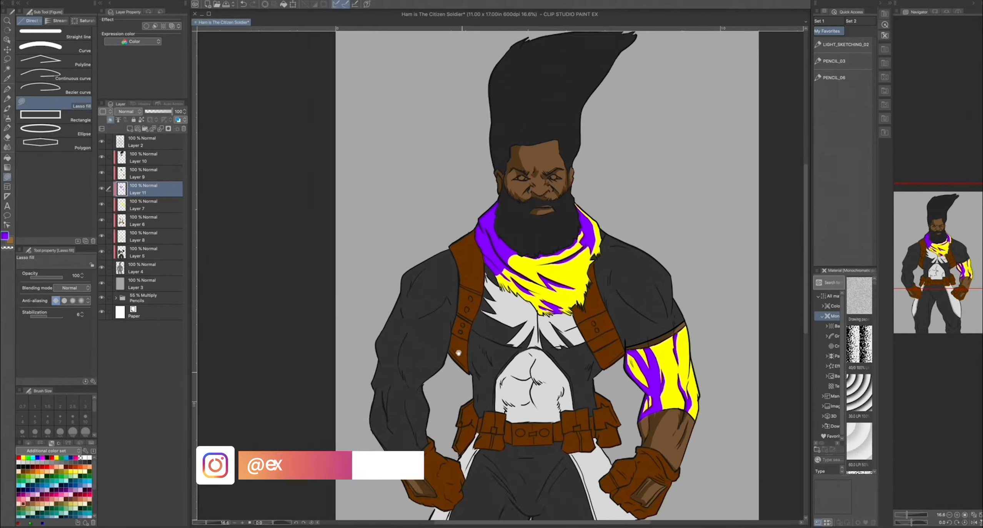
pyautogui.click(129, 112)
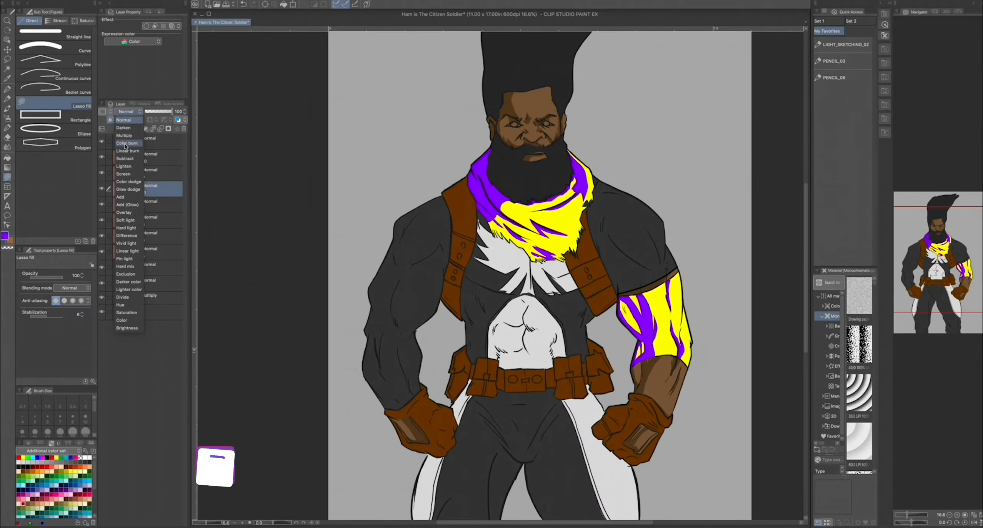
pyautogui.click(123, 228)
pyautogui.click(129, 112)
pyautogui.click(125, 131)
pyautogui.click(128, 112)
pyautogui.click(125, 117)
pyautogui.moveTo(171, 111); pyautogui.dragTo(155, 112)
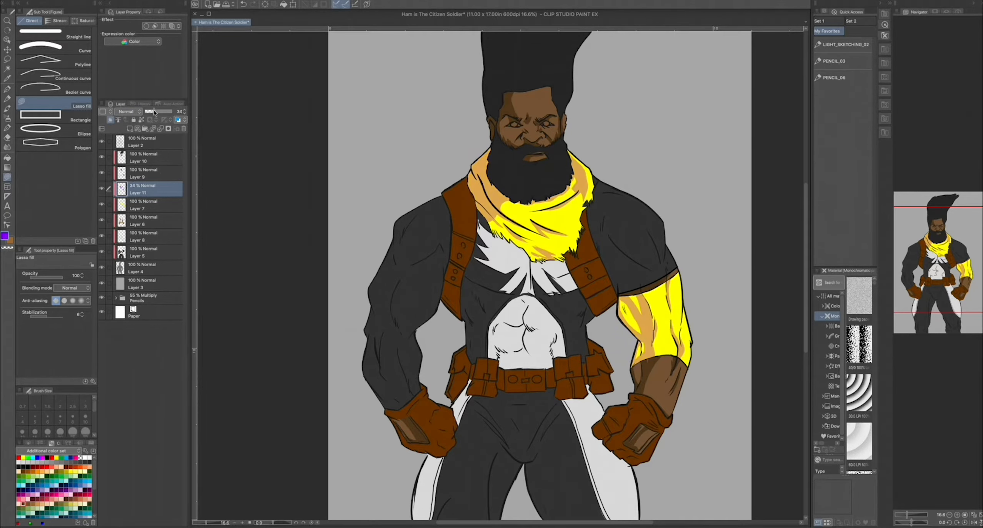
# Choose dark blue, add a new clipped layer above Layer 5, and try a first shadow shape on the trousers
pyautogui.click(133, 255)
pyautogui.scroll(-5, 401, 375)
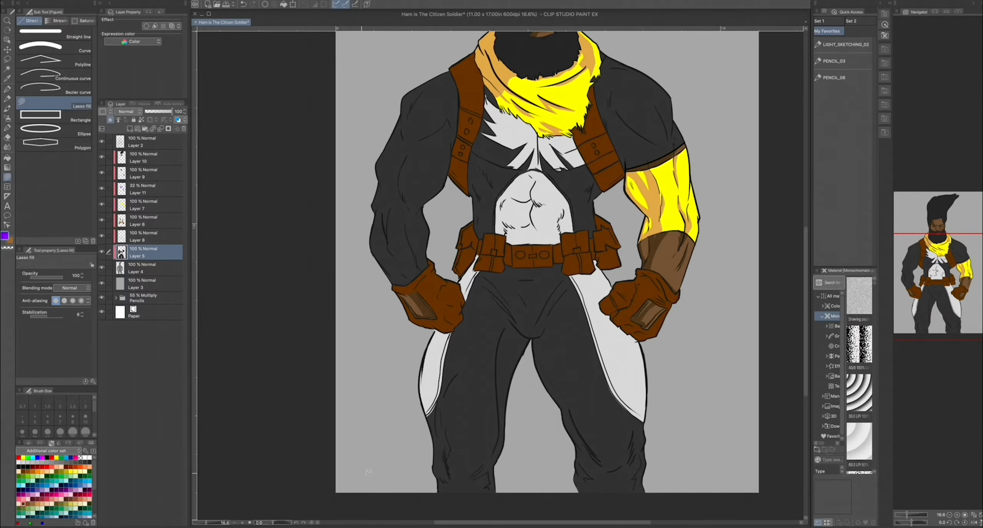
pyautogui.scroll(-2, 39, 498)
pyautogui.click(66, 489)
pyautogui.click(130, 128)
pyautogui.moveTo(471, 381); pyautogui.dragTo(497, 439)
pyautogui.press('super+z')
# Fill dark blue shadow shapes along the outer and inner legs and the knee folds of the dark trousers
pyautogui.moveTo(465, 293); pyautogui.dragTo(443, 248)
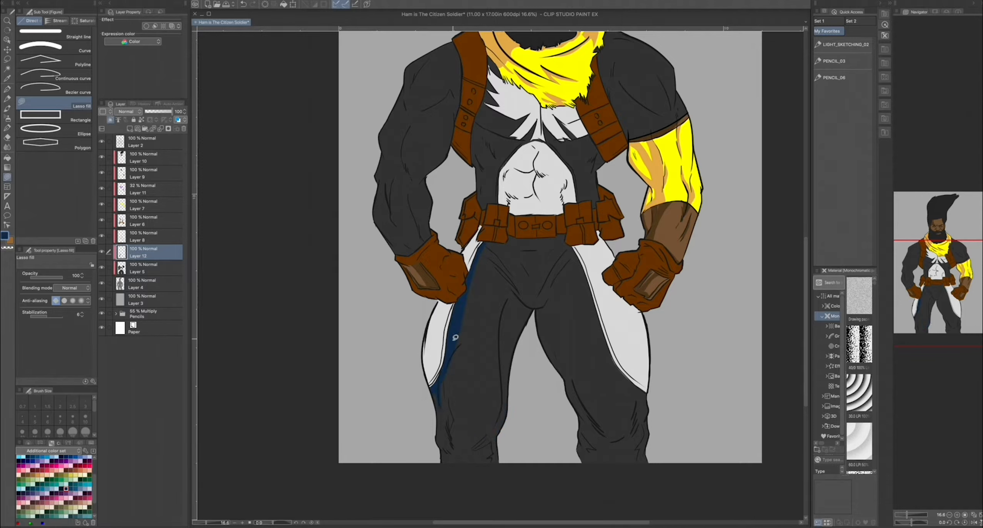
pyautogui.moveTo(518, 291); pyautogui.dragTo(515, 298)
pyautogui.moveTo(571, 247)
pyautogui.mouseDown()
pyautogui.moveTo(638, 390)
pyautogui.moveTo(630, 466)
pyautogui.mouseUp()
pyautogui.moveTo(565, 384)
pyautogui.mouseDown()
pyautogui.moveTo(593, 421)
pyautogui.moveTo(575, 380)
pyautogui.mouseUp()
pyautogui.moveTo(577, 386); pyautogui.dragTo(584, 417)
pyautogui.moveTo(584, 419)
pyautogui.mouseDown()
pyautogui.moveTo(591, 468)
pyautogui.moveTo(600, 427)
pyautogui.mouseUp()
pyautogui.moveTo(450, 394)
pyautogui.mouseDown()
pyautogui.moveTo(442, 431)
pyautogui.moveTo(438, 390)
pyautogui.mouseUp()
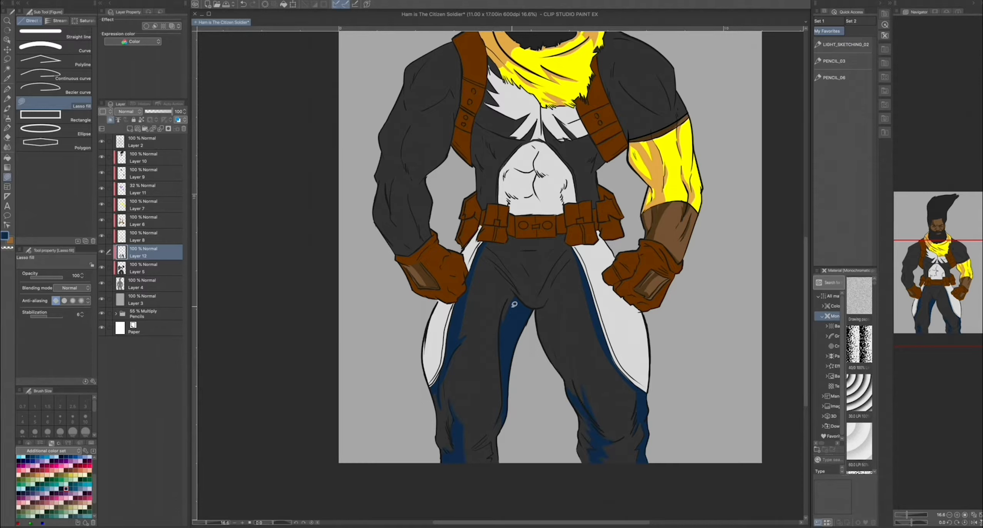
# Add dark blue shadows to the crotch, the inner thigh and the trousers just below the belt
pyautogui.moveTo(517, 294)
pyautogui.mouseDown()
pyautogui.moveTo(500, 271)
pyautogui.moveTo(514, 287)
pyautogui.mouseUp()
pyautogui.moveTo(538, 294)
pyautogui.mouseDown()
pyautogui.moveTo(562, 252)
pyautogui.moveTo(539, 295)
pyautogui.mouseUp()
pyautogui.moveTo(546, 300)
pyautogui.mouseDown()
pyautogui.moveTo(544, 362)
pyautogui.moveTo(537, 310)
pyautogui.mouseUp()
pyautogui.moveTo(559, 353); pyautogui.dragTo(542, 323)
pyautogui.moveTo(569, 229)
pyautogui.mouseDown()
pyautogui.moveTo(493, 227)
pyautogui.moveTo(557, 241)
pyautogui.mouseUp()
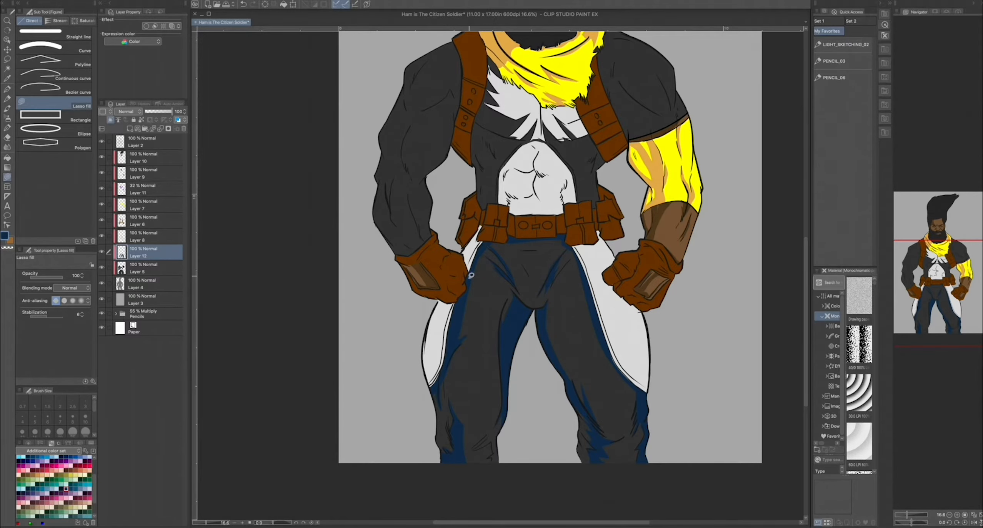
# Add dark blue shadow shapes to the dark shirt on the chest, torso sides, shoulders and long sleeve
pyautogui.scroll(-3, 486, 477)
pyautogui.moveTo(575, 355)
pyautogui.mouseDown()
pyautogui.moveTo(562, 292)
pyautogui.moveTo(572, 330)
pyautogui.mouseUp()
pyautogui.moveTo(504, 353)
pyautogui.mouseDown()
pyautogui.moveTo(529, 349)
pyautogui.moveTo(500, 324)
pyautogui.moveTo(495, 365)
pyautogui.mouseUp()
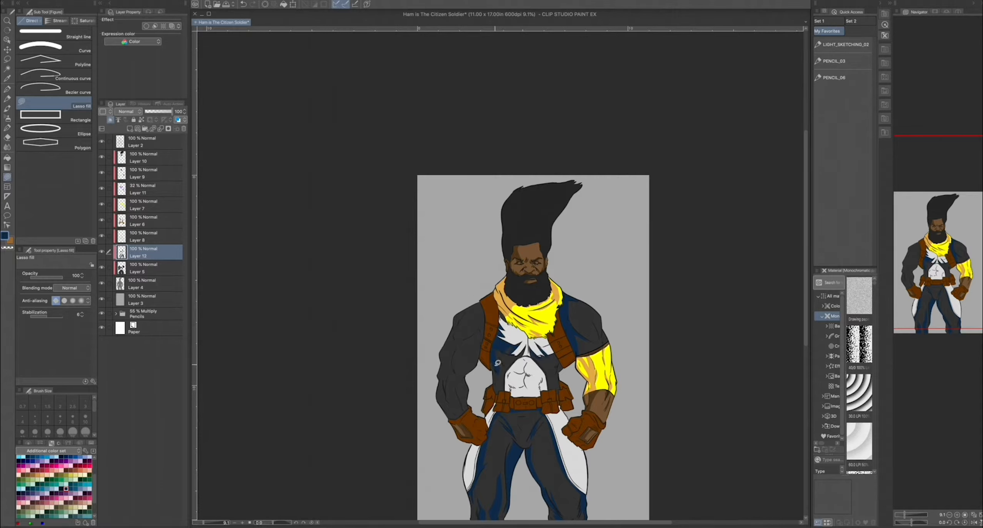
pyautogui.moveTo(548, 390); pyautogui.dragTo(554, 389)
pyautogui.moveTo(485, 304)
pyautogui.mouseDown()
pyautogui.moveTo(475, 356)
pyautogui.moveTo(485, 323)
pyautogui.mouseUp()
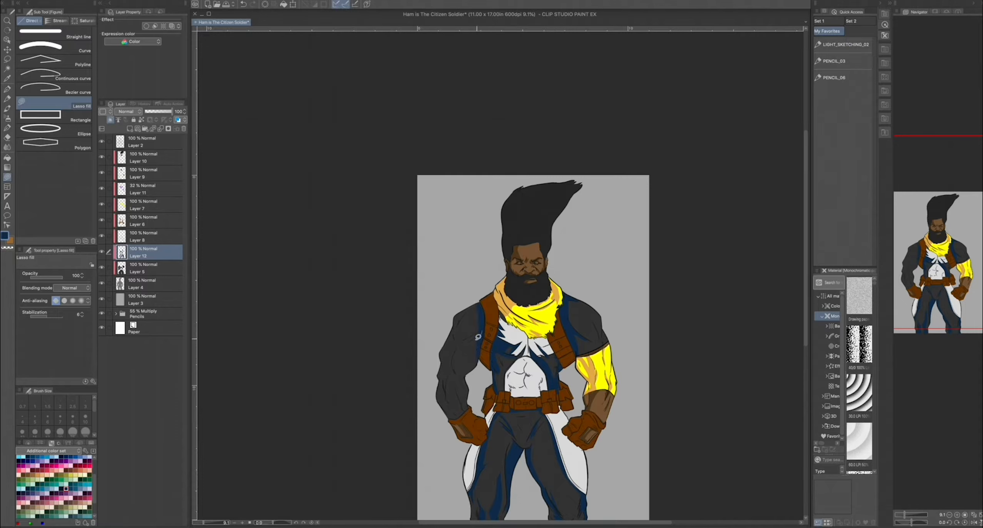
pyautogui.moveTo(463, 400)
pyautogui.mouseDown()
pyautogui.moveTo(444, 403)
pyautogui.moveTo(448, 376)
pyautogui.moveTo(457, 390)
pyautogui.moveTo(458, 325)
pyautogui.mouseUp()
# Add a new clipped layer above the brown leather Layer 6 and set the drawing color to dark red
pyautogui.click(141, 222)
pyautogui.press('super+shift+n')
pyautogui.doubleClick(5, 236)
pyautogui.moveTo(223, 314); pyautogui.dragTo(208, 326)
pyautogui.click(368, 288)
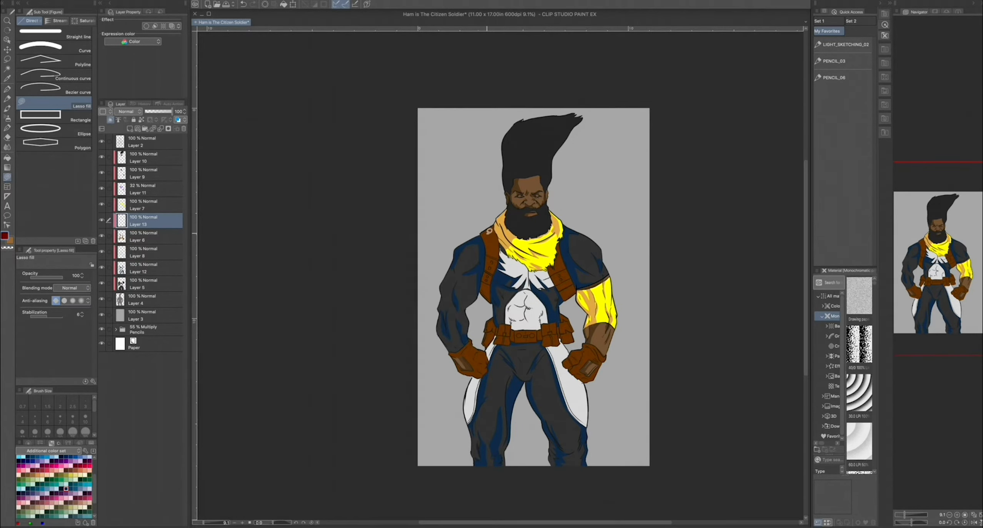
# Fill dark red shadow shapes along both brown shoulder straps of the harness
pyautogui.moveTo(496, 231); pyautogui.dragTo(485, 235)
pyautogui.moveTo(563, 243)
pyautogui.mouseDown()
pyautogui.moveTo(555, 261)
pyautogui.moveTo(543, 250)
pyautogui.moveTo(562, 290)
pyautogui.moveTo(562, 245)
pyautogui.moveTo(576, 292)
pyautogui.moveTo(556, 252)
pyautogui.mouseUp()
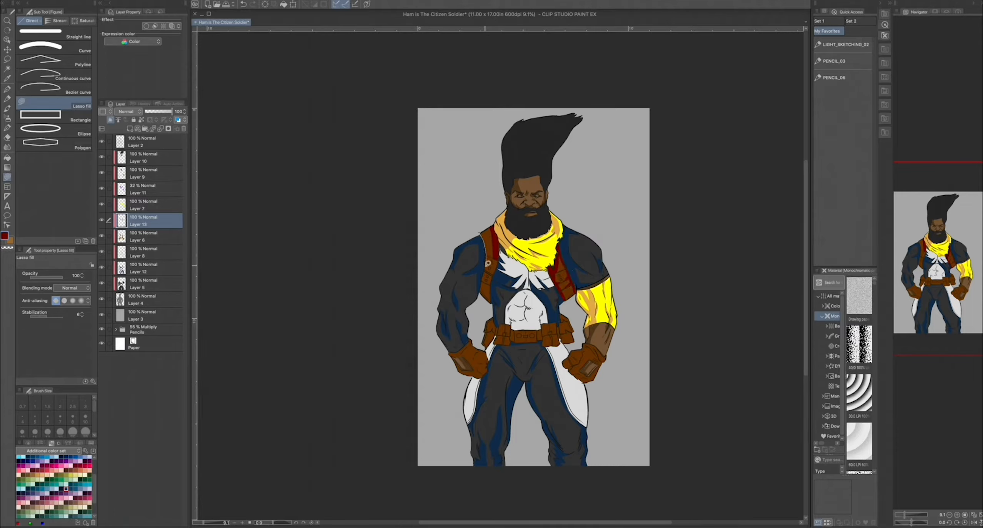
pyautogui.moveTo(488, 264); pyautogui.dragTo(487, 240)
# Add dark red shadows to the belt and the pouches on both hips
pyautogui.scroll(3, 451, 390)
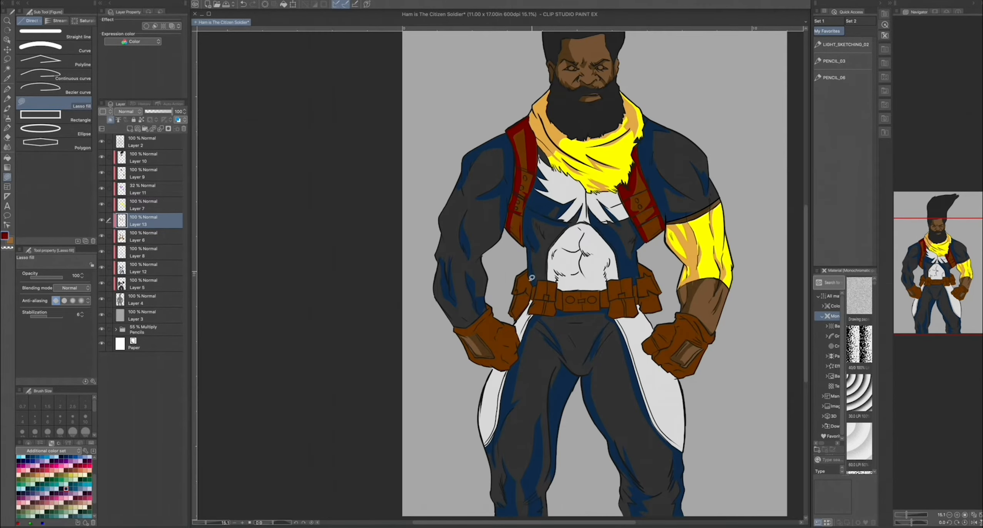
pyautogui.moveTo(514, 313)
pyautogui.mouseDown()
pyautogui.moveTo(535, 278)
pyautogui.moveTo(539, 290)
pyautogui.moveTo(532, 261)
pyautogui.moveTo(538, 285)
pyautogui.mouseUp()
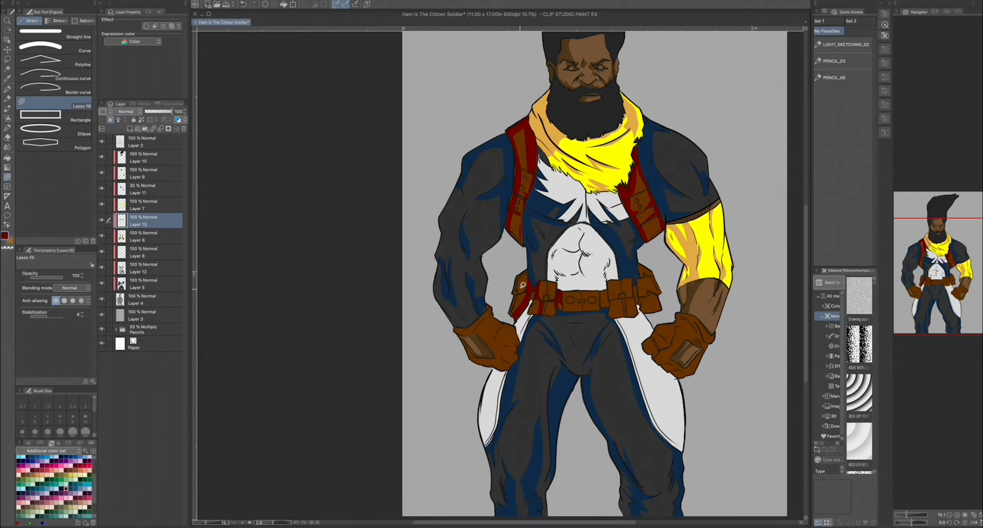
pyautogui.moveTo(602, 286)
pyautogui.mouseDown()
pyautogui.moveTo(611, 316)
pyautogui.moveTo(621, 281)
pyautogui.mouseUp()
pyautogui.moveTo(647, 310); pyautogui.dragTo(637, 272)
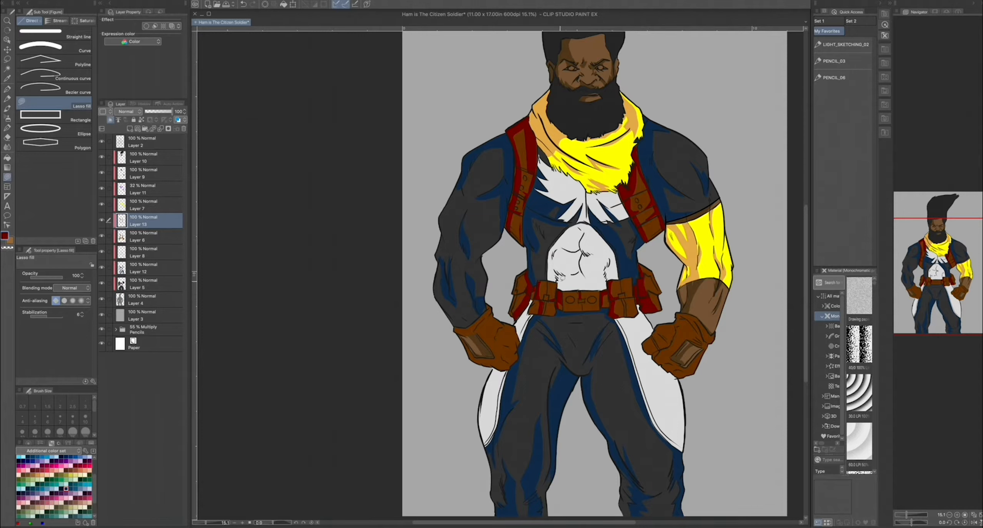
# Fill dark red shadow shapes on both brown gloves and the centre of the belt
pyautogui.moveTo(489, 318)
pyautogui.mouseDown()
pyautogui.moveTo(498, 339)
pyautogui.moveTo(517, 323)
pyautogui.moveTo(517, 339)
pyautogui.moveTo(474, 317)
pyautogui.moveTo(500, 364)
pyautogui.moveTo(459, 330)
pyautogui.mouseUp()
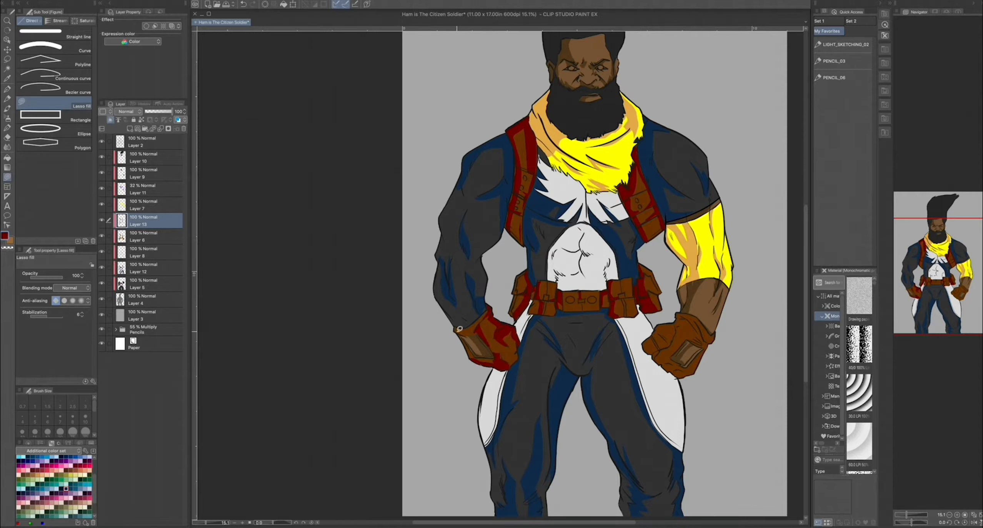
pyautogui.moveTo(675, 338)
pyautogui.mouseDown()
pyautogui.moveTo(677, 316)
pyautogui.moveTo(644, 320)
pyautogui.moveTo(649, 342)
pyautogui.moveTo(668, 367)
pyautogui.mouseUp()
pyautogui.moveTo(682, 320); pyautogui.dragTo(696, 330)
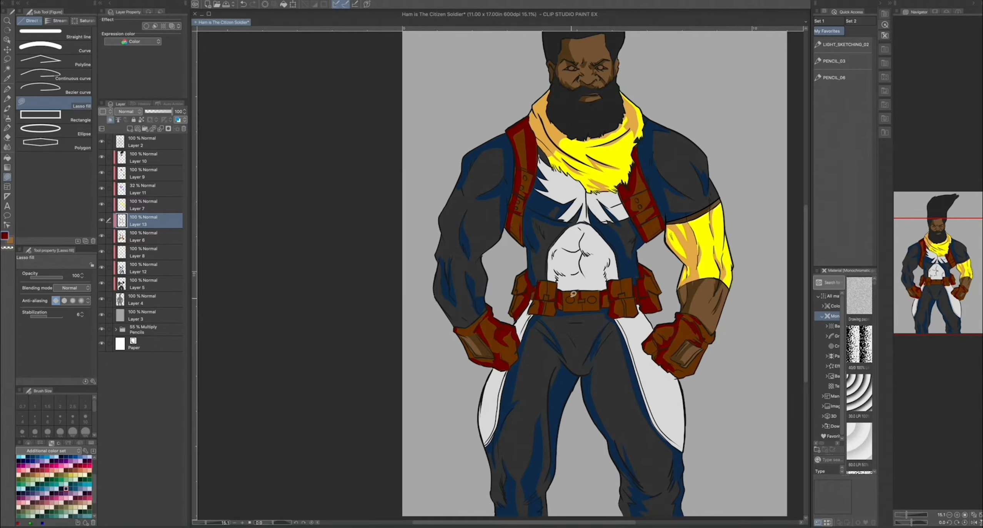
pyautogui.moveTo(568, 299); pyautogui.dragTo(577, 299)
pyautogui.moveTo(588, 300)
pyautogui.mouseDown()
pyautogui.moveTo(598, 303)
pyautogui.moveTo(589, 301)
pyautogui.mouseUp()
# Try a blue layer color on the line art of Layer 2
pyautogui.scroll(-3, 598, 303)
pyautogui.click(154, 204)
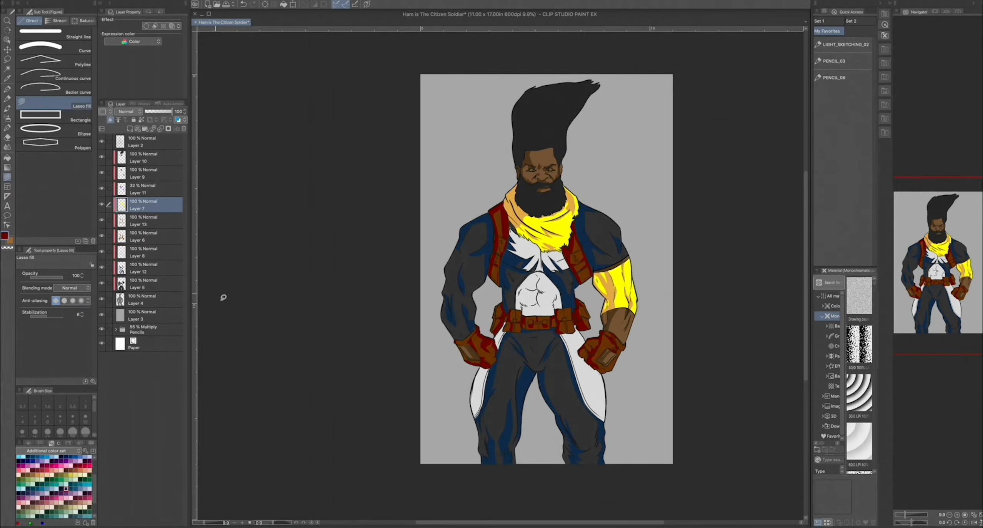
pyautogui.click(154, 142)
pyautogui.click(184, 120)
pyautogui.click(200, 131)
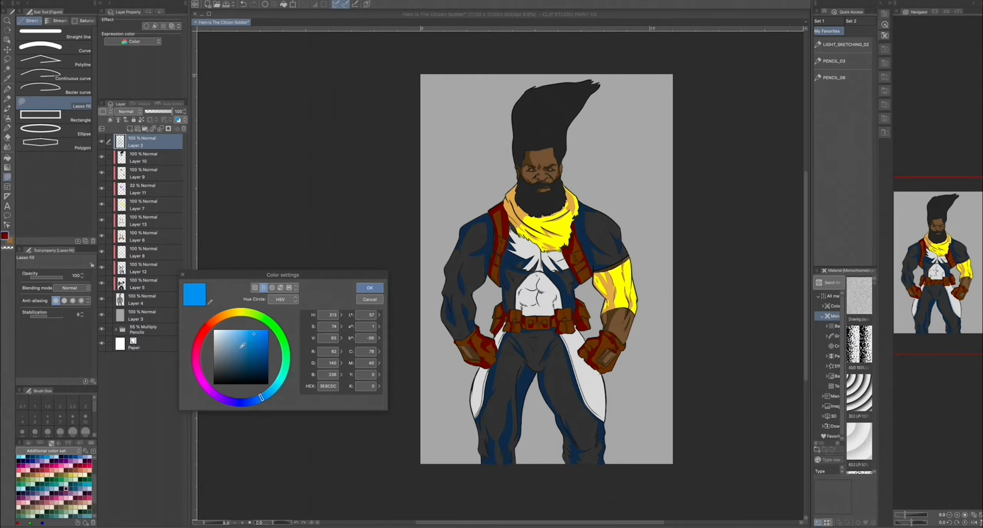
pyautogui.press('Return')
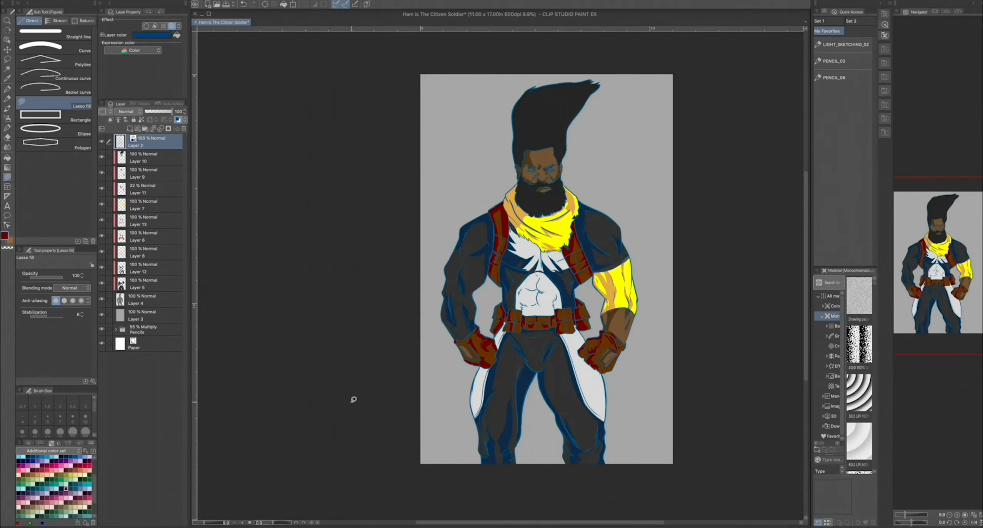
pyautogui.hotkey('ctrl', 'z')
# Add a new layer at the top of the stack and fill the whole canvas with dark navy blue
pyautogui.click(129, 128)
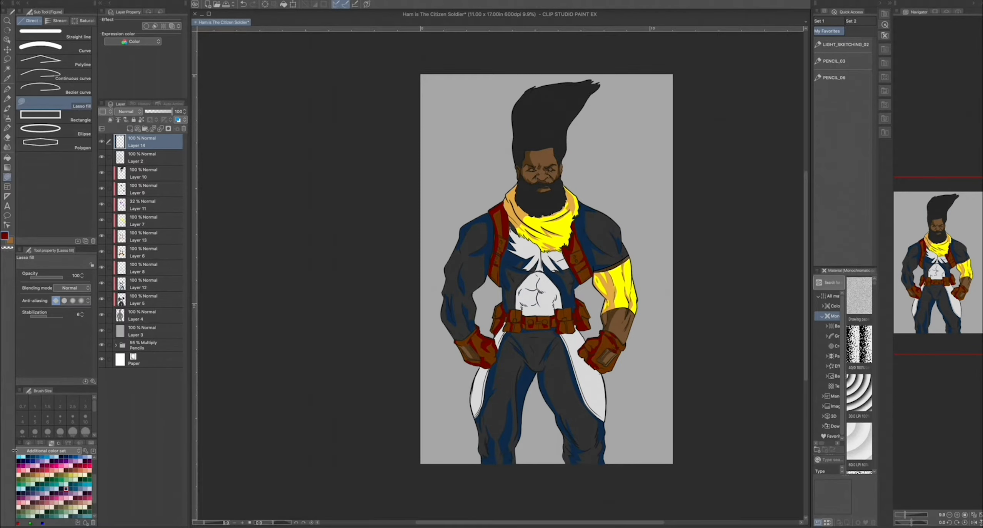
pyautogui.click(23, 459)
pyautogui.press('g')
pyautogui.click(449, 173)
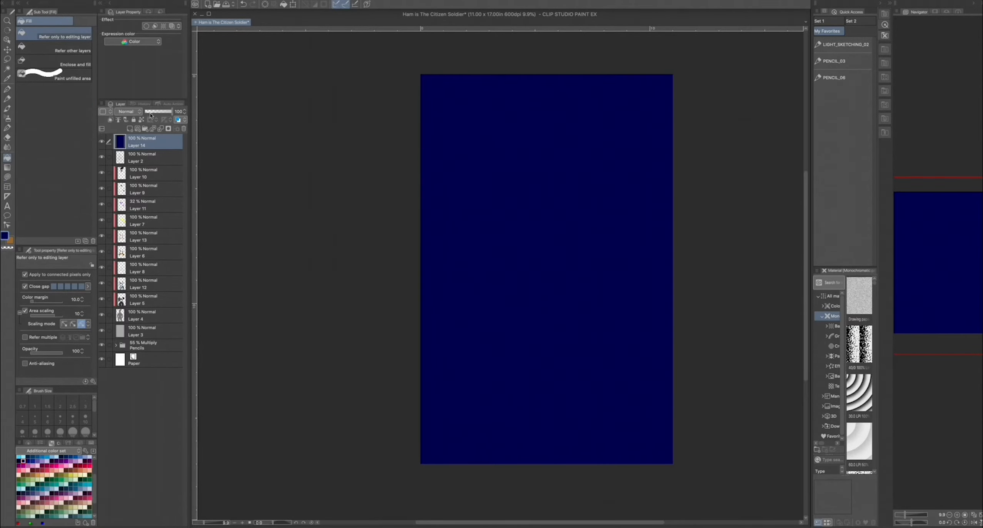
# Preview the navy layer over the artwork in several blending modes, including Lighten, Overlay, Soft light and Vivid light
pyautogui.click(127, 111)
pyautogui.click(130, 153)
pyautogui.click(128, 112)
pyautogui.click(129, 161)
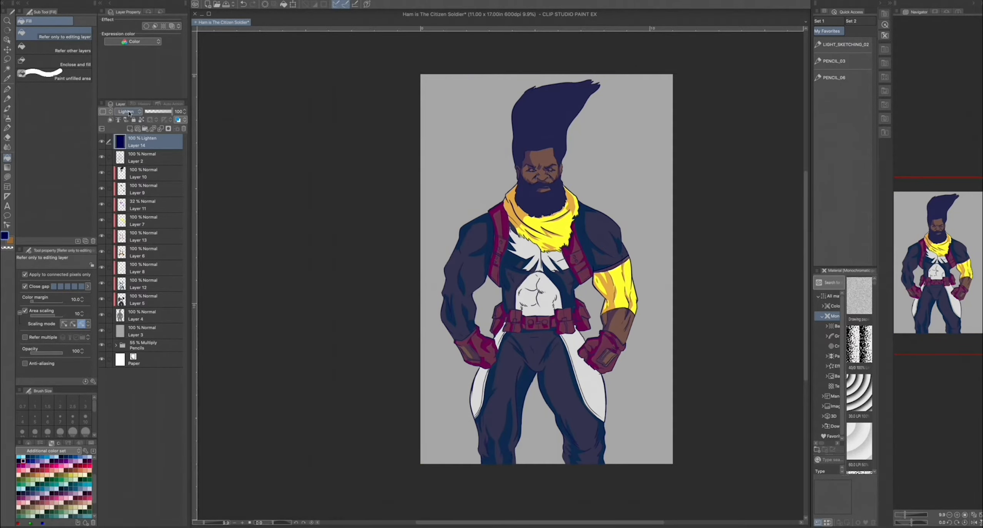
pyautogui.click(127, 111)
pyautogui.click(129, 182)
pyautogui.click(127, 111)
pyautogui.click(127, 212)
pyautogui.click(127, 111)
pyautogui.click(127, 220)
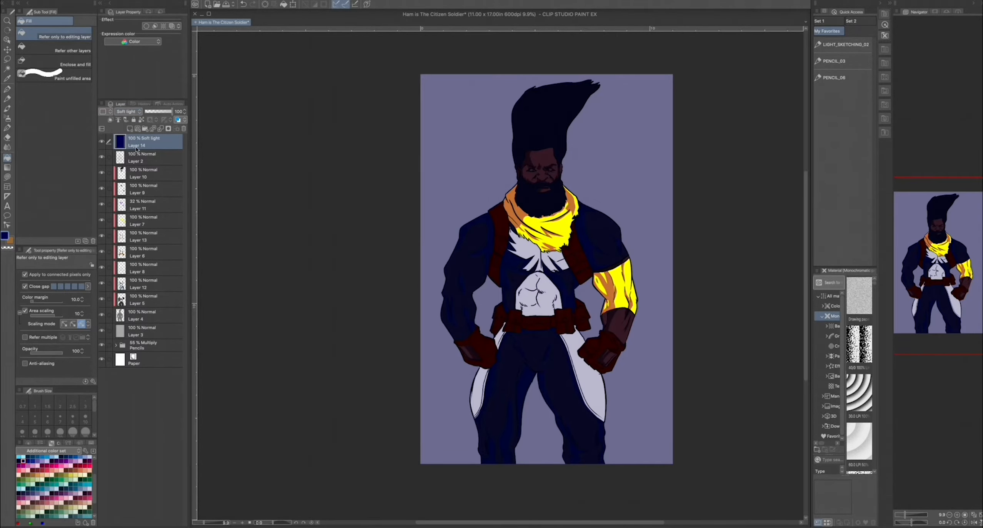
pyautogui.click(127, 111)
pyautogui.click(127, 228)
pyautogui.click(127, 235)
pyautogui.click(127, 111)
pyautogui.click(127, 243)
# Try the remaining blending modes on the navy layer from Linear light onward, leave it on Color, and hide it
pyautogui.click(127, 111)
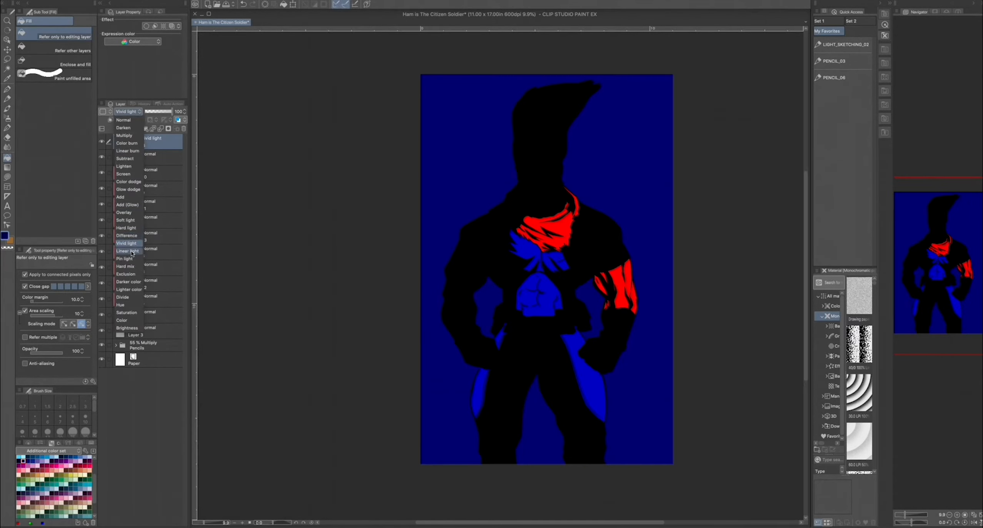
pyautogui.click(127, 251)
pyautogui.click(127, 111)
pyautogui.click(127, 259)
pyautogui.click(127, 112)
pyautogui.click(126, 266)
pyautogui.click(127, 112)
pyautogui.click(127, 274)
pyautogui.click(127, 112)
pyautogui.click(127, 282)
pyautogui.click(127, 111)
pyautogui.click(127, 288)
pyautogui.click(127, 111)
pyautogui.click(127, 312)
pyautogui.click(127, 112)
pyautogui.click(127, 320)
pyautogui.click(127, 112)
pyautogui.click(157, 82)
pyautogui.click(101, 141)
# Add a new layer above Layer 2 and set the drawing color to near-white with hue 0, saturation 4 and value 88
pyautogui.click(135, 158)
pyautogui.press('super+shift+n')
pyautogui.scroll(3, 290, 336)
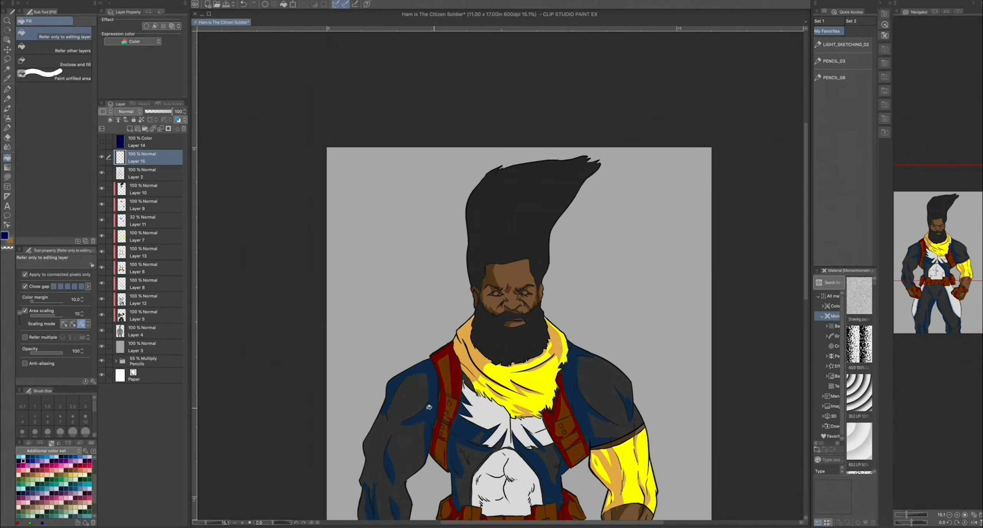
pyautogui.scroll(3, 88, 461)
pyautogui.doubleClick(89, 458)
pyautogui.click(255, 288)
pyautogui.click(191, 321)
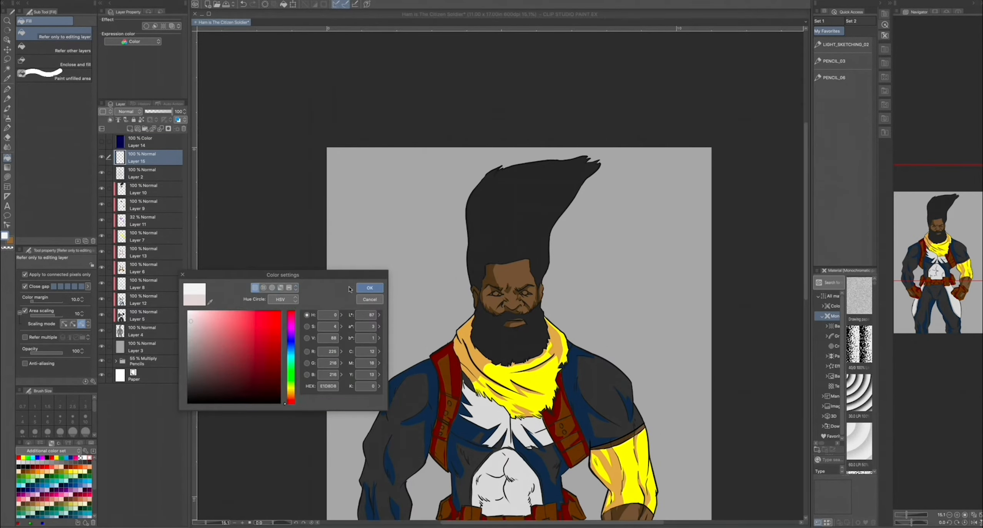
pyautogui.click(364, 289)
# Move Layer 15 below the line art of Layer 2 and fill both eyes with near-white using Lasso fill
pyautogui.press('u')
pyautogui.scroll(3, 215, 241)
pyautogui.moveTo(143, 162); pyautogui.dragTo(141, 183)
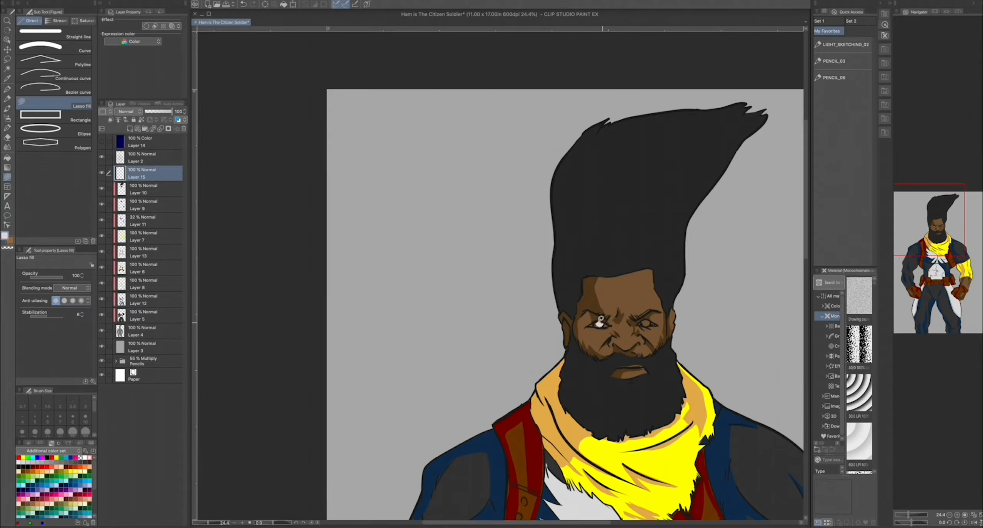
pyautogui.moveTo(590, 323); pyautogui.dragTo(646, 313)
# Color the irises of the eyes blue on Layer 15 and pick a brown drawing color
pyautogui.scroll(-3, 90, 498)
pyautogui.click(37, 498)
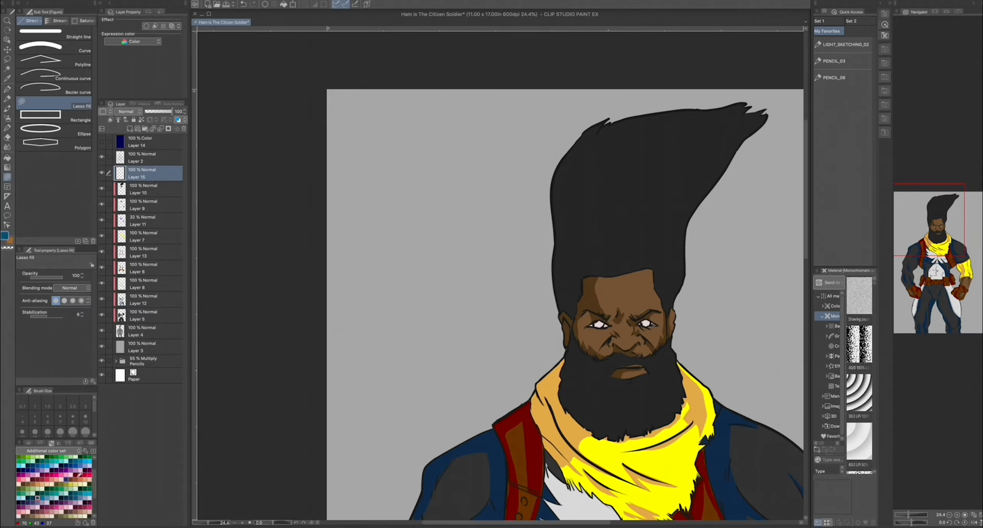
pyautogui.keyDown('alt'); pyautogui.click(642, 317); pyautogui.keyUp('alt')
pyautogui.click(29, 465)
pyautogui.scroll(3, 89, 497)
pyautogui.click(23, 471)
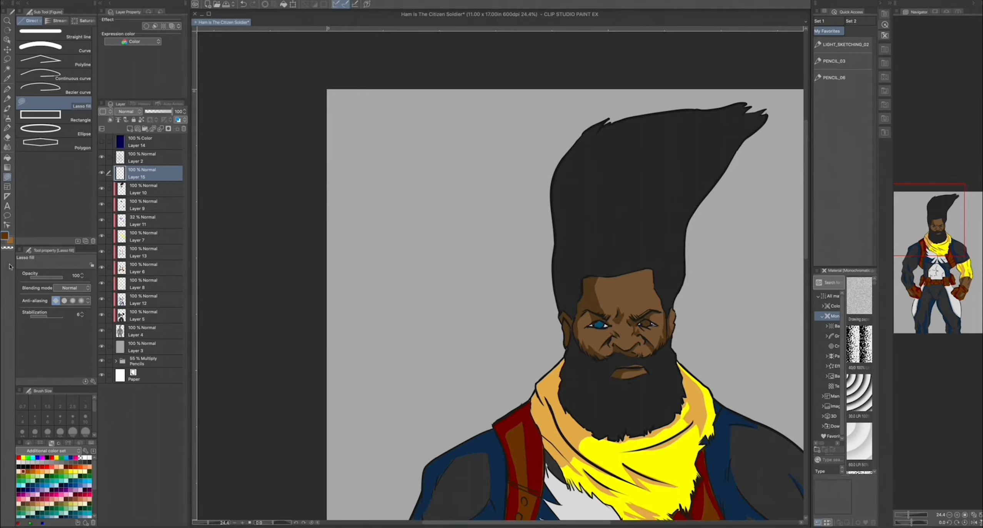
# Detail the eyes with the G-pen in dark navy, and switch to white at brush size 25 for the highlights
pyautogui.doubleClick(5, 236)
pyautogui.click(275, 375)
pyautogui.click(368, 287)
pyautogui.scroll(-1, 571, 310)
pyautogui.click(6, 89)
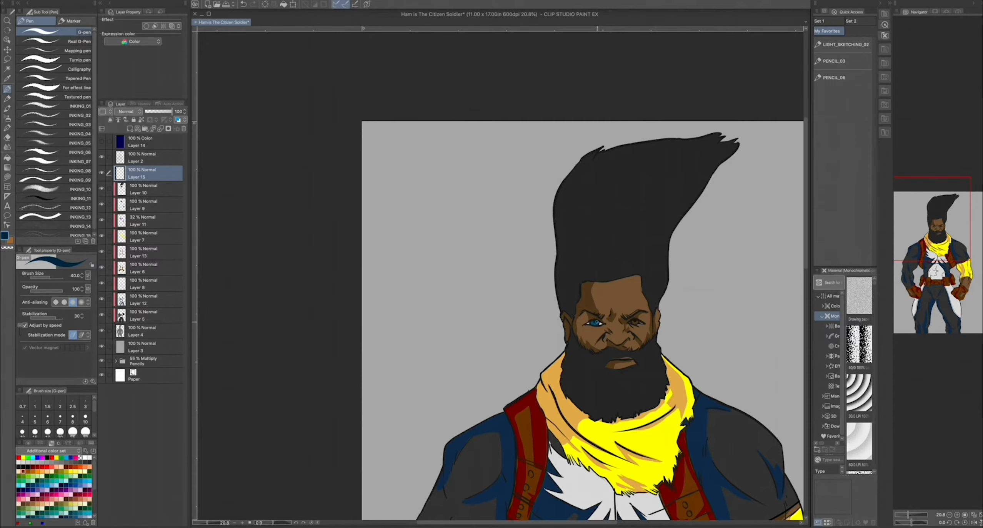
pyautogui.click(85, 458)
pyautogui.click(73, 432)
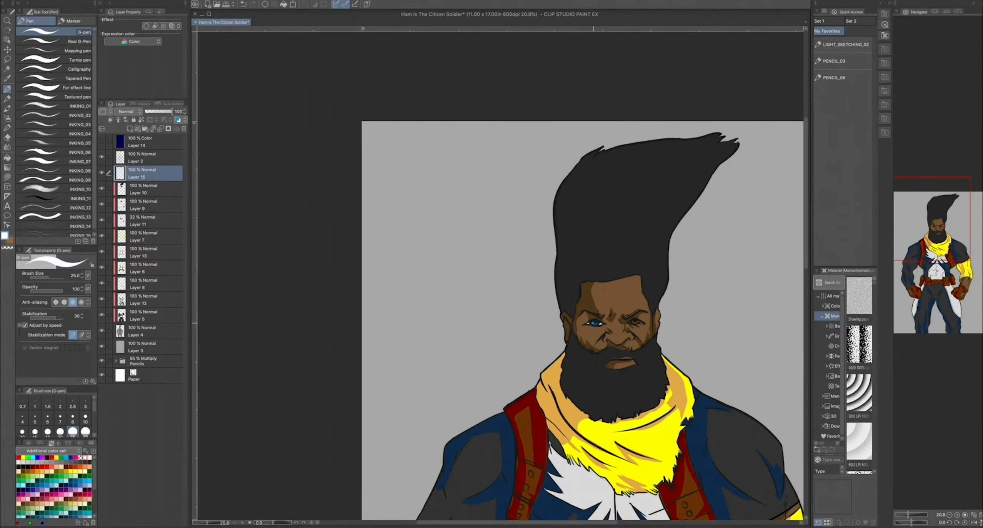
# Show the navy Layer 14 over the whole figure and add a new layer directly above the gray background Layer 3
pyautogui.scroll(-5, 608, 401)
pyautogui.scroll(3, 607, 401)
pyautogui.moveTo(609, 402); pyautogui.dragTo(519, 223)
pyautogui.click(101, 141)
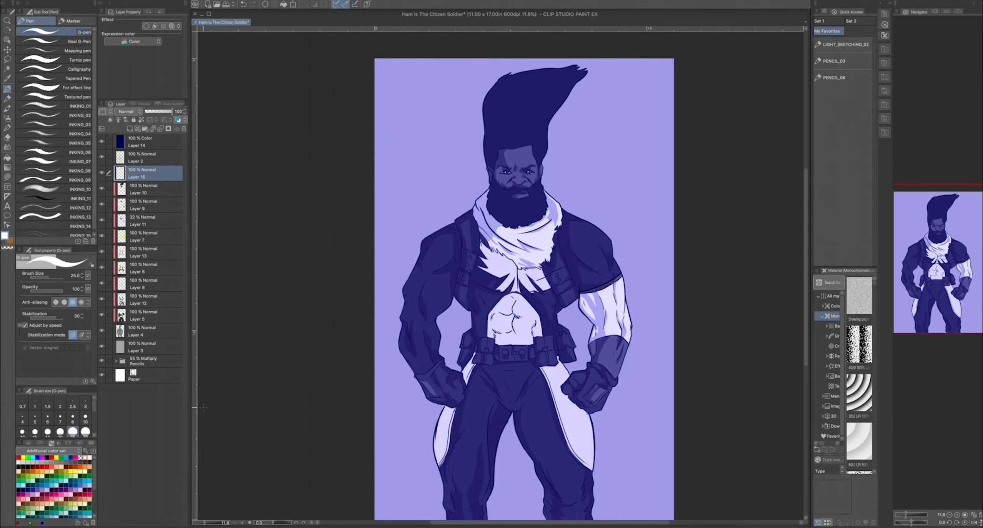
pyautogui.click(132, 347)
pyautogui.click(52, 480)
pyautogui.press('super+shift+n')
pyautogui.click(7, 118)
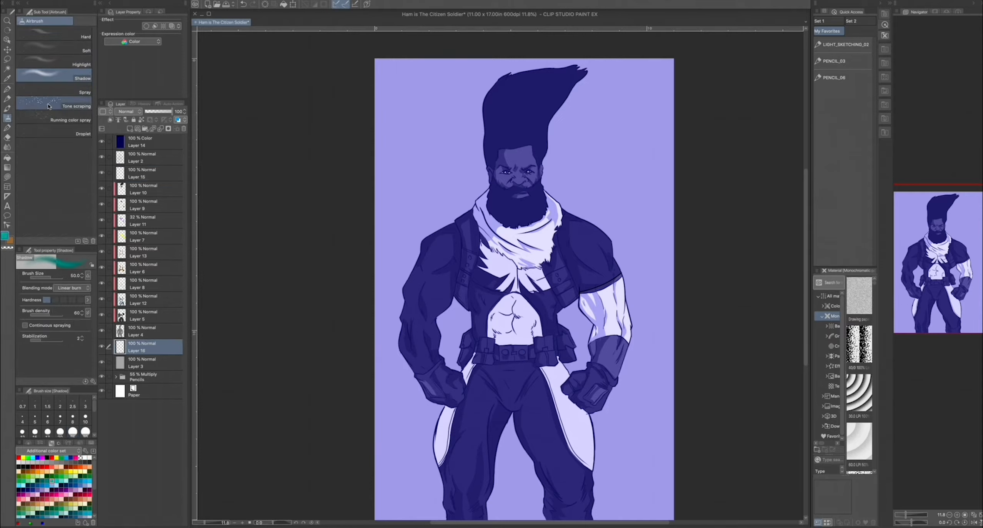
pyautogui.click(7, 176)
pyautogui.click(7, 118)
pyautogui.click(7, 108)
pyautogui.click(7, 99)
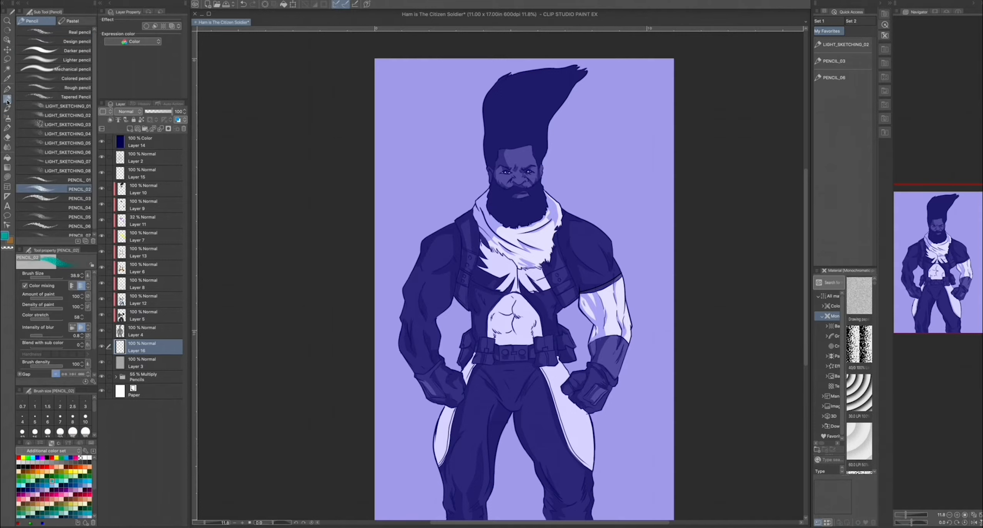
pyautogui.click(7, 137)
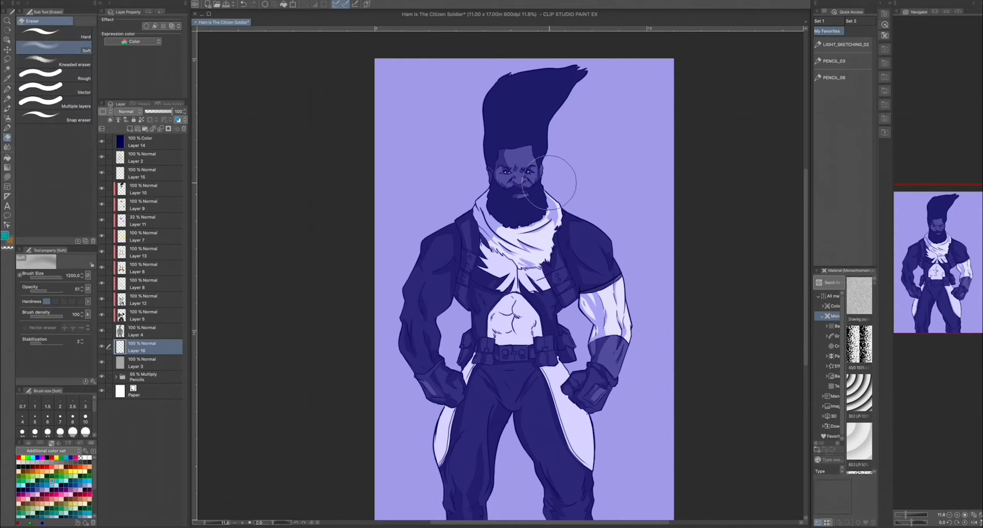
pyautogui.click(27, 480)
pyautogui.click(54, 33)
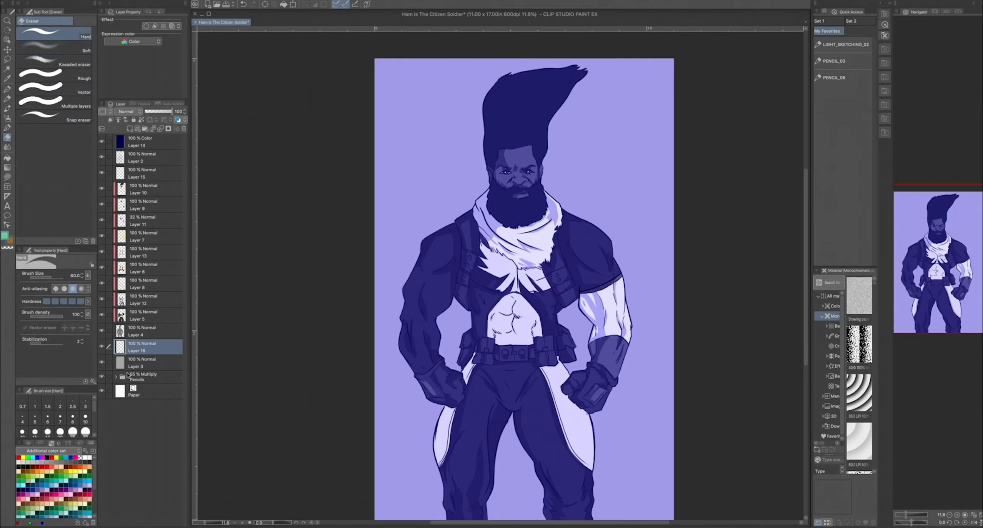
# Hide the navy Layer 14 and choose the SPRAY_01 decoration brush
pyautogui.click(102, 141)
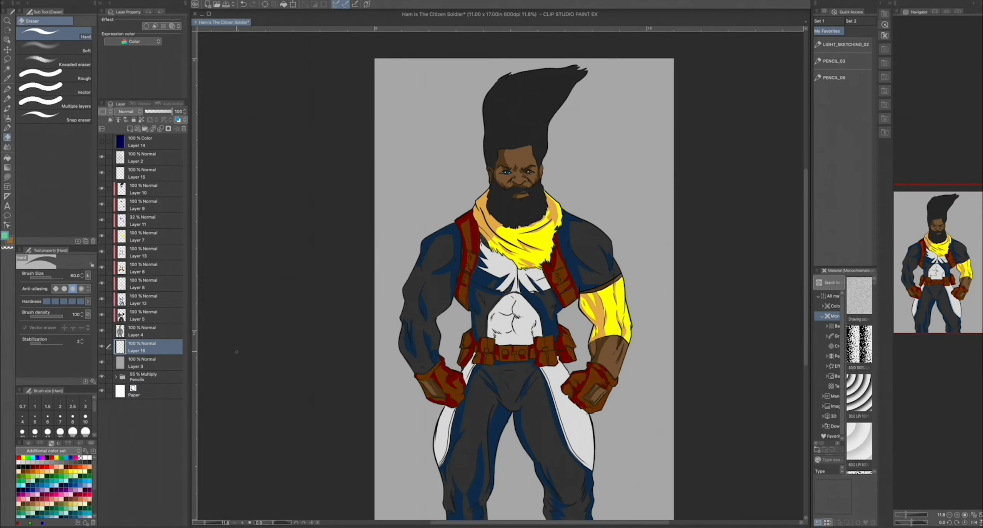
pyautogui.click(7, 109)
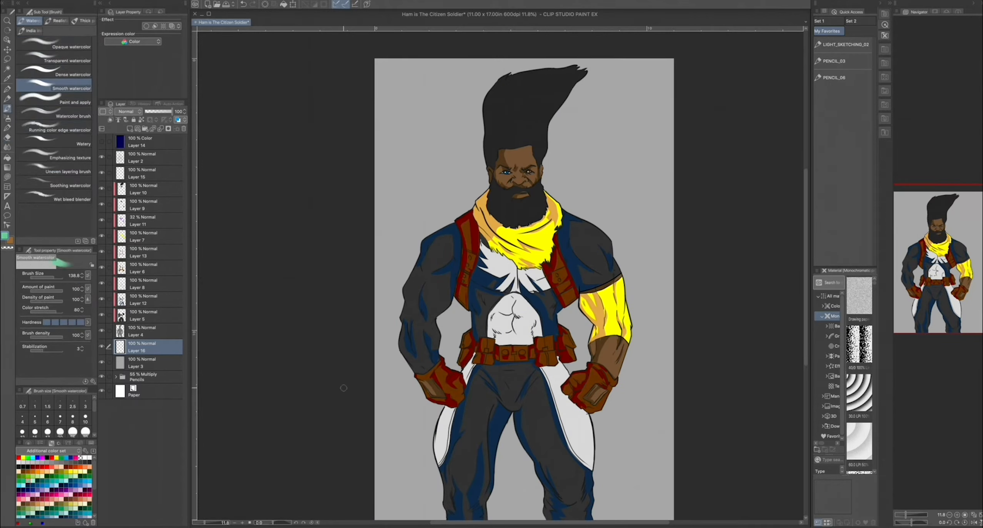
pyautogui.click(7, 89)
pyautogui.click(6, 118)
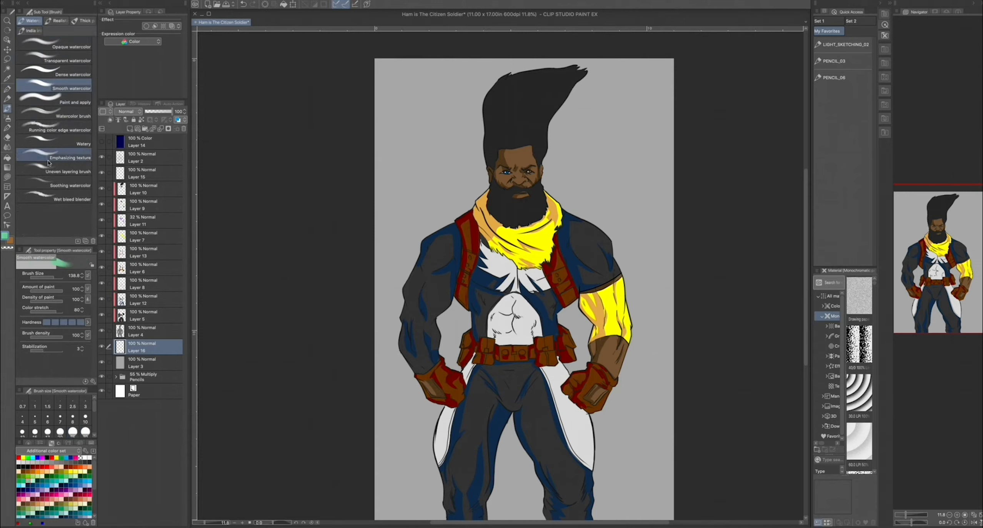
pyautogui.click(45, 106)
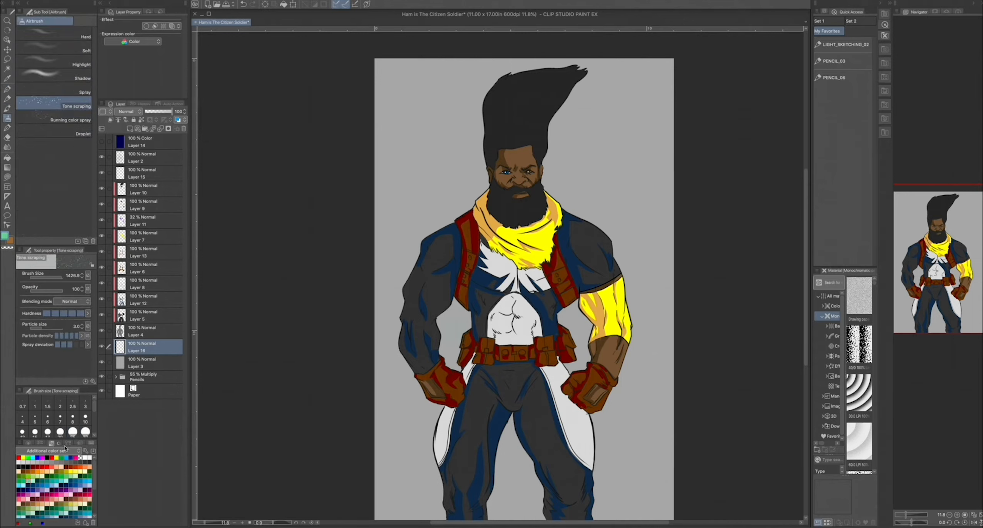
pyautogui.click(7, 127)
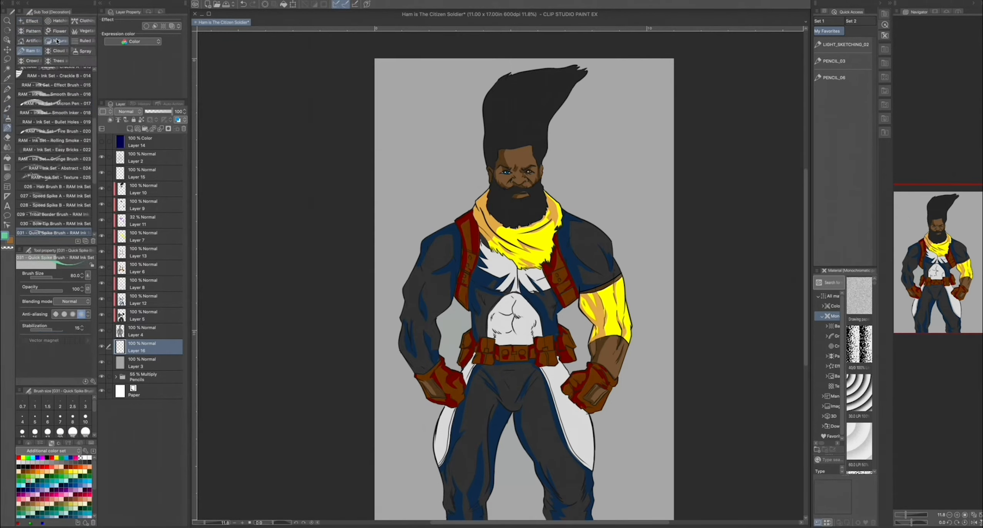
pyautogui.click(82, 51)
# Spray soft white into the background gaps between the torso and both arms on Layer 16
pyautogui.click(89, 458)
pyautogui.moveTo(440, 331)
pyautogui.mouseDown()
pyautogui.moveTo(440, 356)
pyautogui.moveTo(463, 325)
pyautogui.mouseUp()
pyautogui.moveTo(577, 299); pyautogui.dragTo(566, 310)
# Spray soft black shading around the figure and along the canvas edges on Layer 16 with SPRAY_01
pyautogui.click(23, 467)
pyautogui.moveTo(469, 323); pyautogui.dragTo(445, 271)
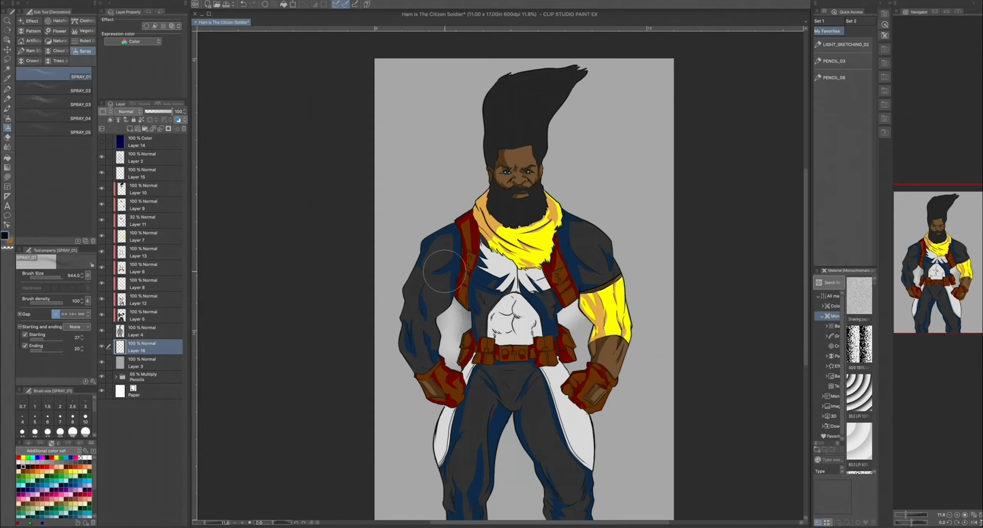
pyautogui.moveTo(564, 310); pyautogui.dragTo(594, 485)
pyautogui.moveTo(533, 488)
pyautogui.mouseDown()
pyautogui.moveTo(518, 446)
pyautogui.moveTo(426, 442)
pyautogui.moveTo(446, 307)
pyautogui.moveTo(500, 96)
pyautogui.moveTo(626, 264)
pyautogui.moveTo(618, 453)
pyautogui.moveTo(588, 500)
pyautogui.moveTo(496, 489)
pyautogui.moveTo(390, 76)
pyautogui.moveTo(568, 60)
pyautogui.mouseUp()
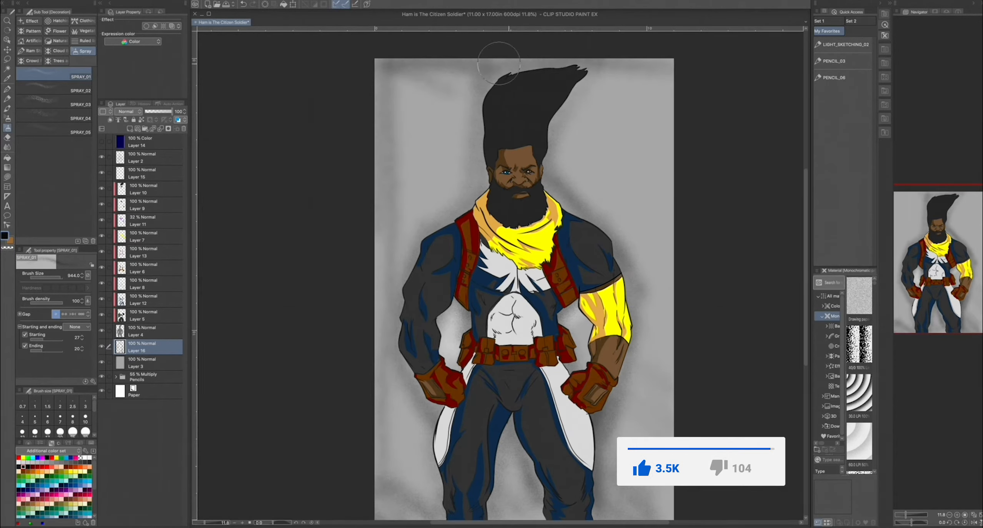
pyautogui.moveTo(375, 115); pyautogui.dragTo(375, 365)
pyautogui.moveTo(657, 283); pyautogui.dragTo(656, 91)
# Show the navy Layer 14 again and darken the side and upper edges of the background with more black spray
pyautogui.click(101, 142)
pyautogui.moveTo(388, 403); pyautogui.dragTo(370, 109)
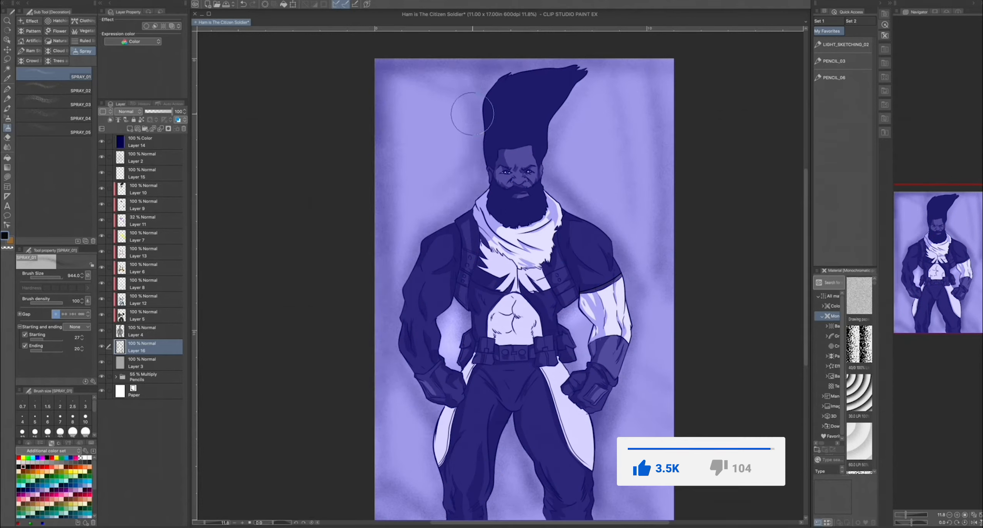
pyautogui.moveTo(661, 65); pyautogui.dragTo(590, 63)
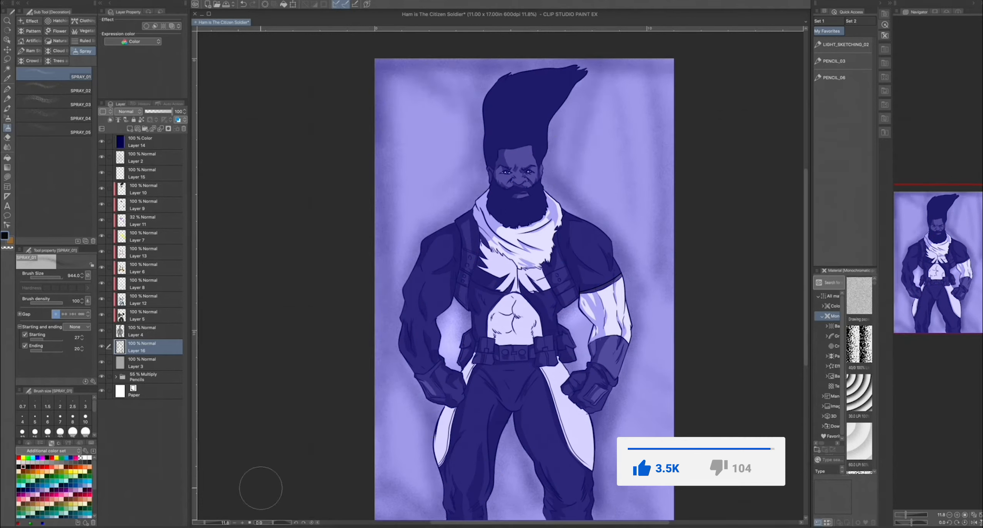